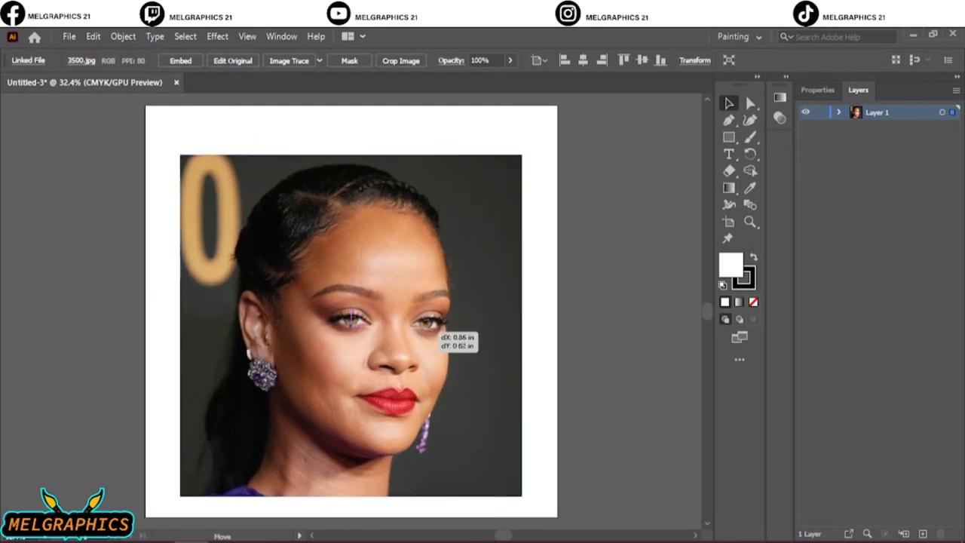
# Resize the reference photo to fit the artboard and fade it to 81% opacity.
pyautogui.moveTo(439, 331); pyautogui.dragTo(538, 325)
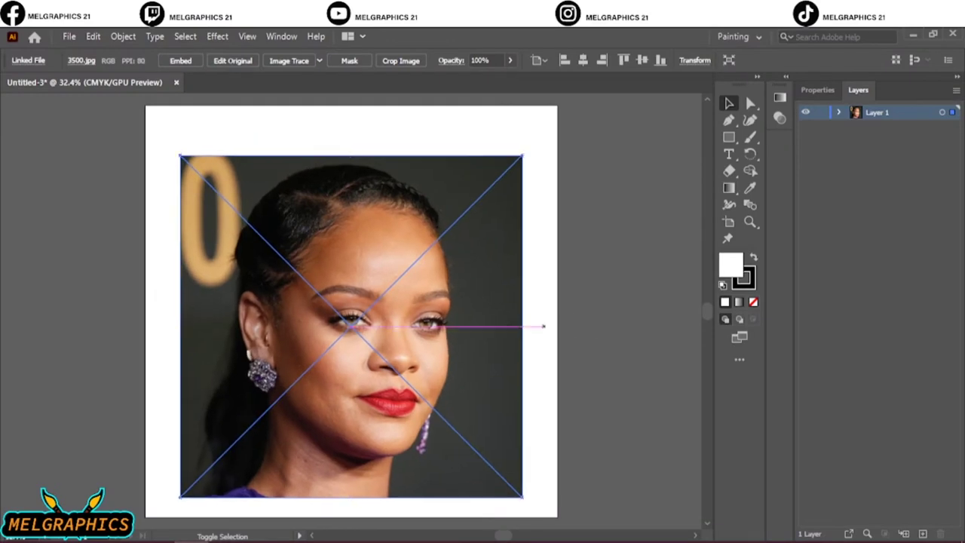
pyautogui.click(509, 61)
pyautogui.moveTo(512, 77); pyautogui.dragTo(497, 78)
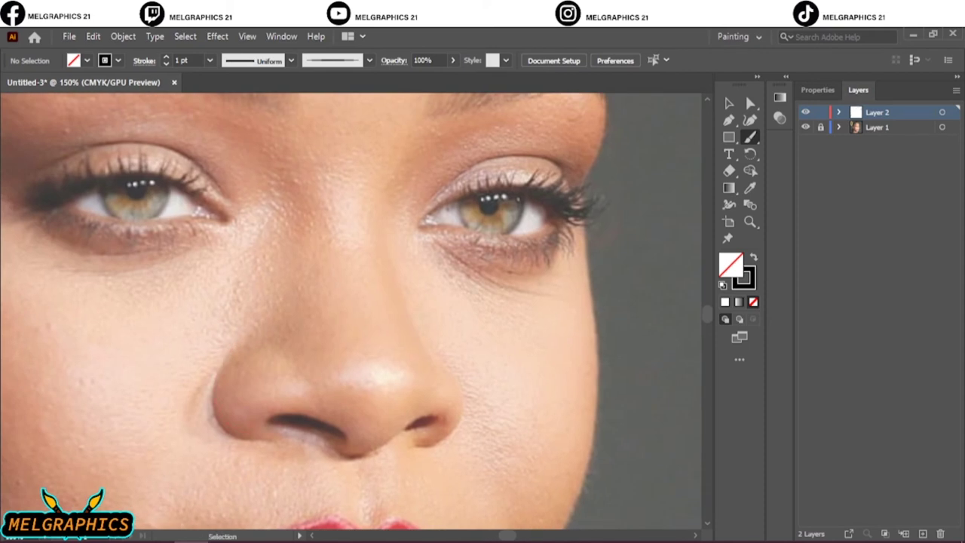
# Trace black outlines of both nose sides and both nostrils.
pyautogui.scroll(2, 276, 456)
pyautogui.moveTo(170, 261); pyautogui.dragTo(284, 432)
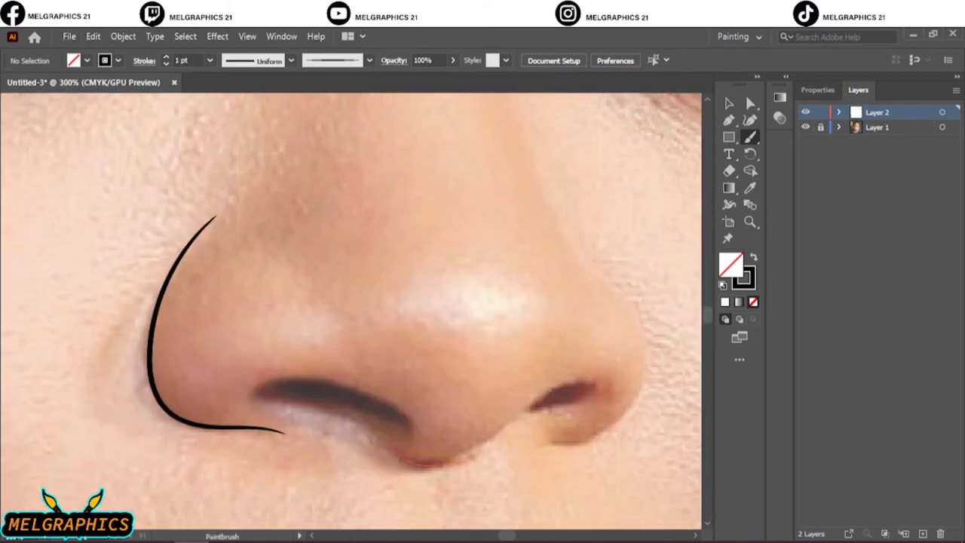
pyautogui.moveTo(384, 441); pyautogui.dragTo(600, 386)
pyautogui.moveTo(645, 345); pyautogui.dragTo(564, 238)
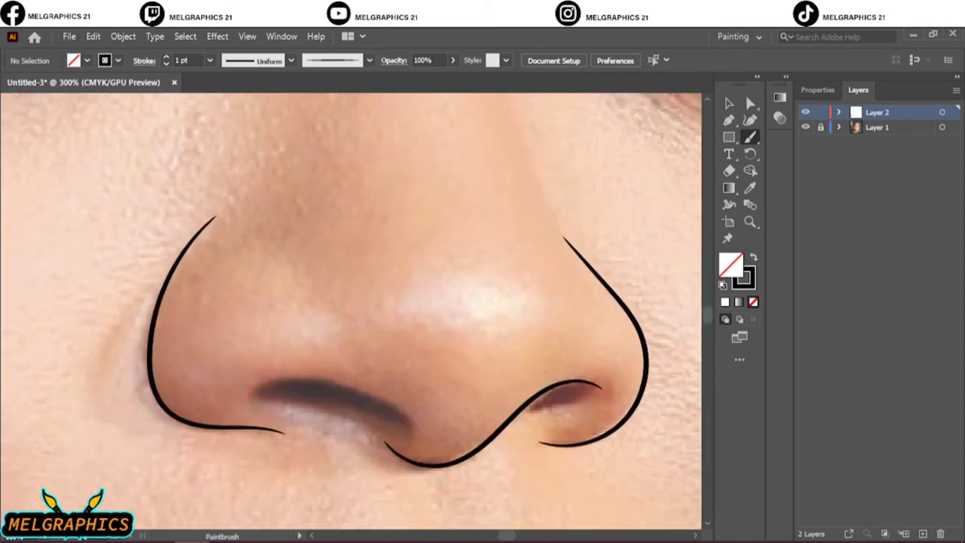
pyautogui.moveTo(251, 393); pyautogui.dragTo(411, 428)
pyautogui.scroll(5, 351, 312)
pyautogui.hotkey('ctrl', '-')
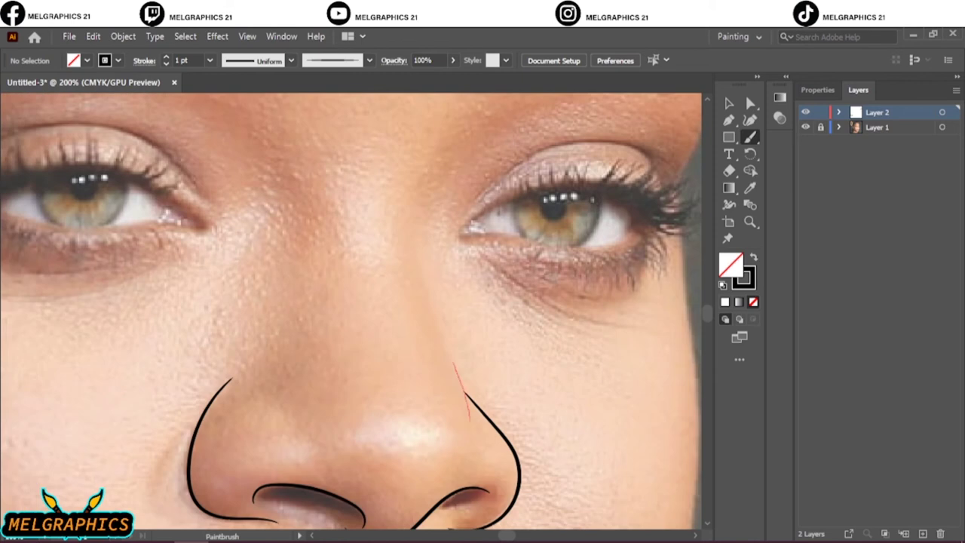
pyautogui.moveTo(453, 364); pyautogui.dragTo(411, 169)
# Outline the lower lip and the upper lip with its cupid's bow.
pyautogui.scroll(-5, 411, 170)
pyautogui.scroll(5, 398, 405)
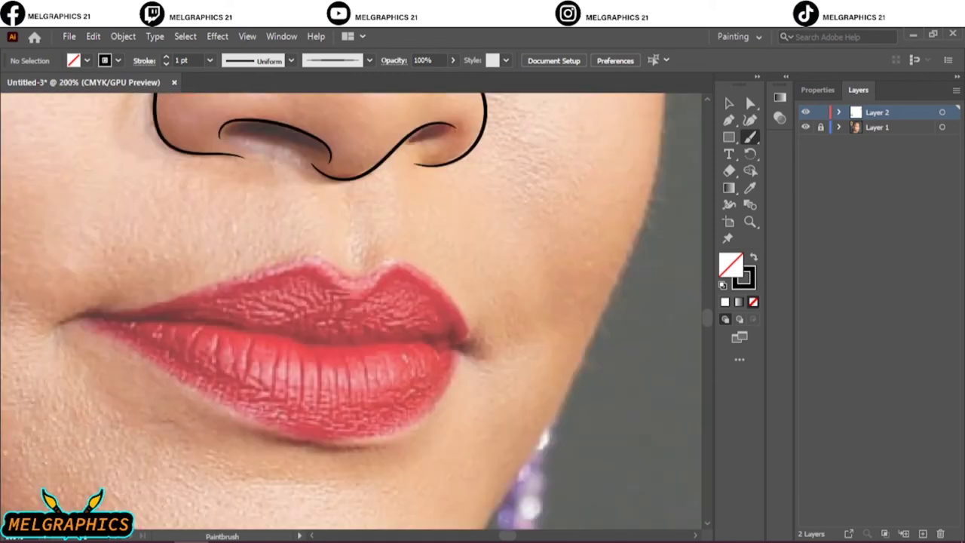
pyautogui.moveTo(64, 323); pyautogui.dragTo(451, 341)
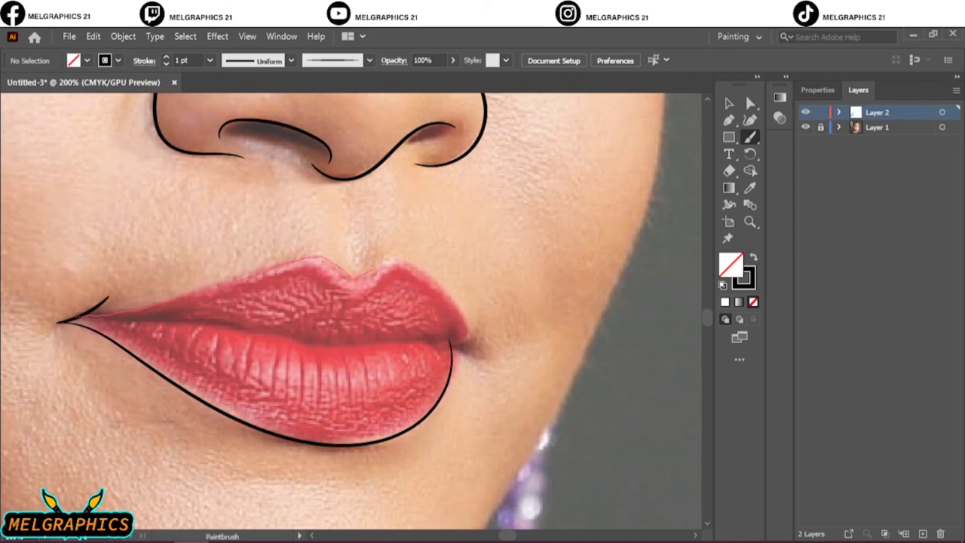
pyautogui.moveTo(109, 298); pyautogui.dragTo(377, 265)
pyautogui.scroll(3, 438, 294)
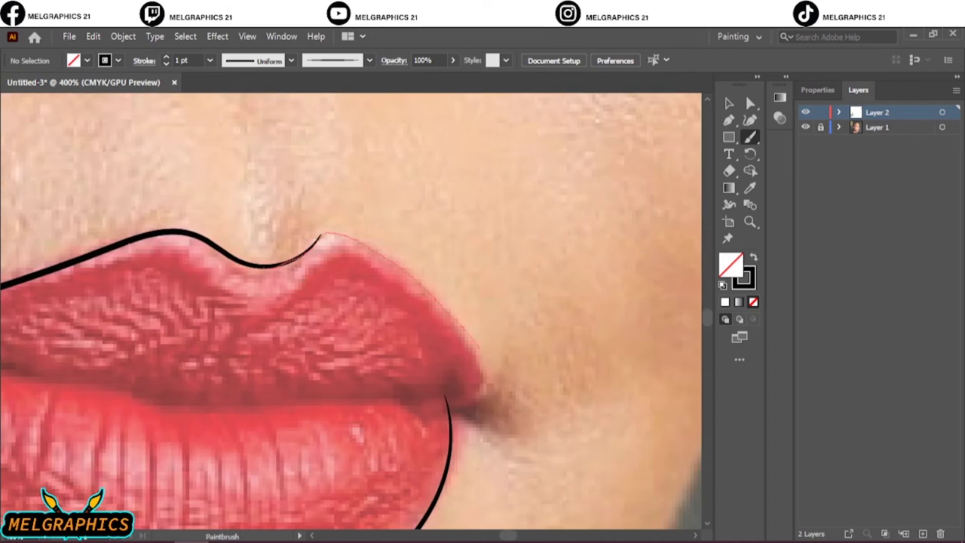
pyautogui.moveTo(483, 388); pyautogui.dragTo(445, 400)
# Draw the lip seam to the left corner, a corner curl and an upper-lip highlight curve.
pyautogui.scroll(-2, 445, 400)
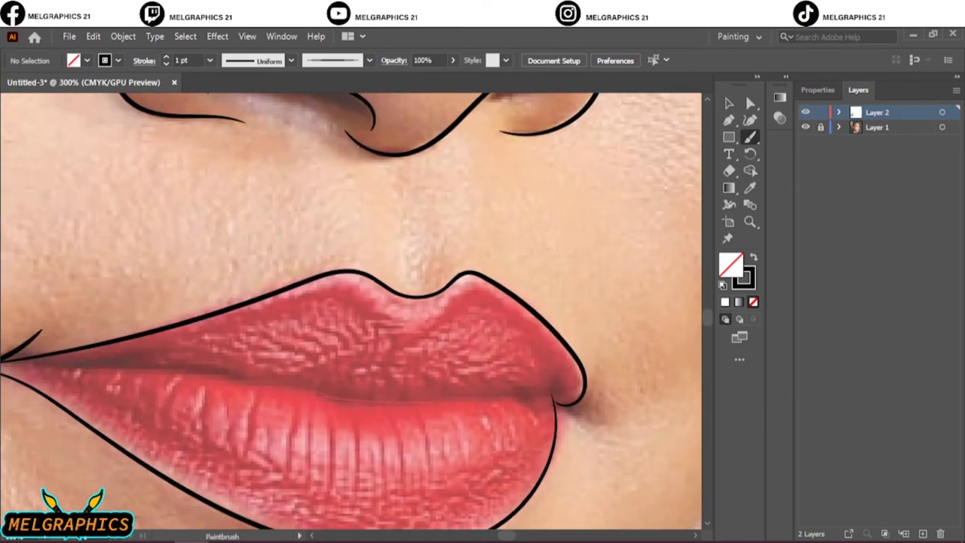
pyautogui.moveTo(313, 394); pyautogui.dragTo(556, 378)
pyautogui.scroll(5, 558, 388)
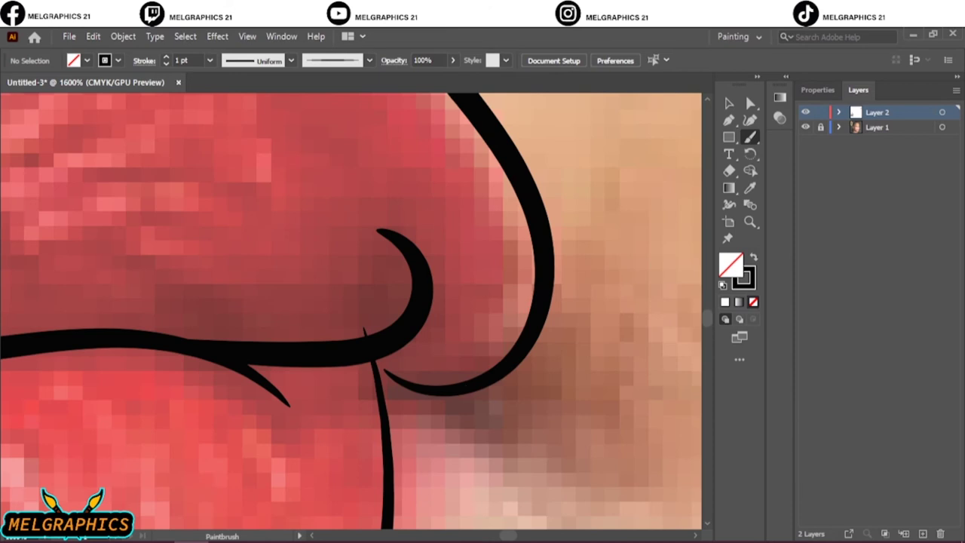
pyautogui.moveTo(354, 351); pyautogui.dragTo(398, 347)
pyautogui.scroll(-8, 398, 346)
pyautogui.scroll(2, 15, 343)
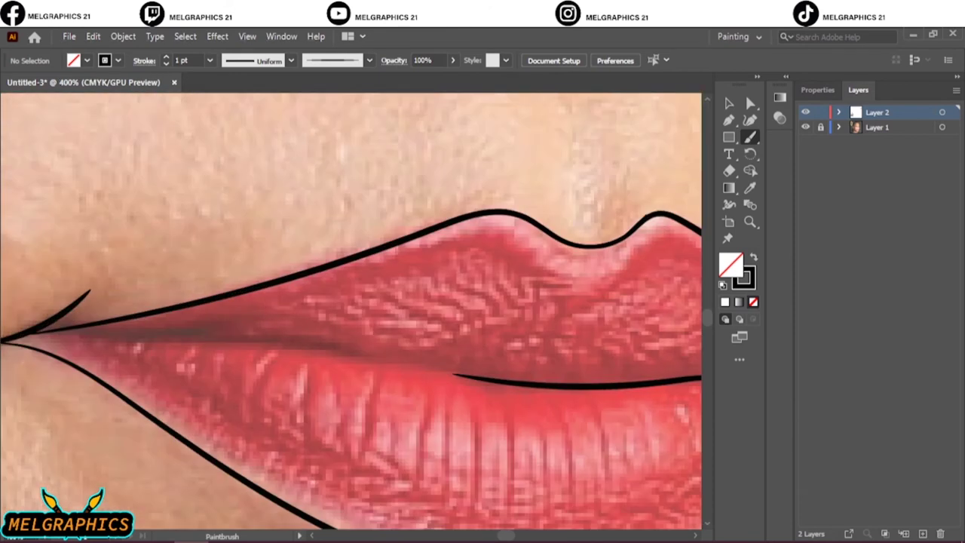
pyautogui.moveTo(456, 374); pyautogui.dragTo(31, 335)
pyautogui.hotkey('ctrl', '0')
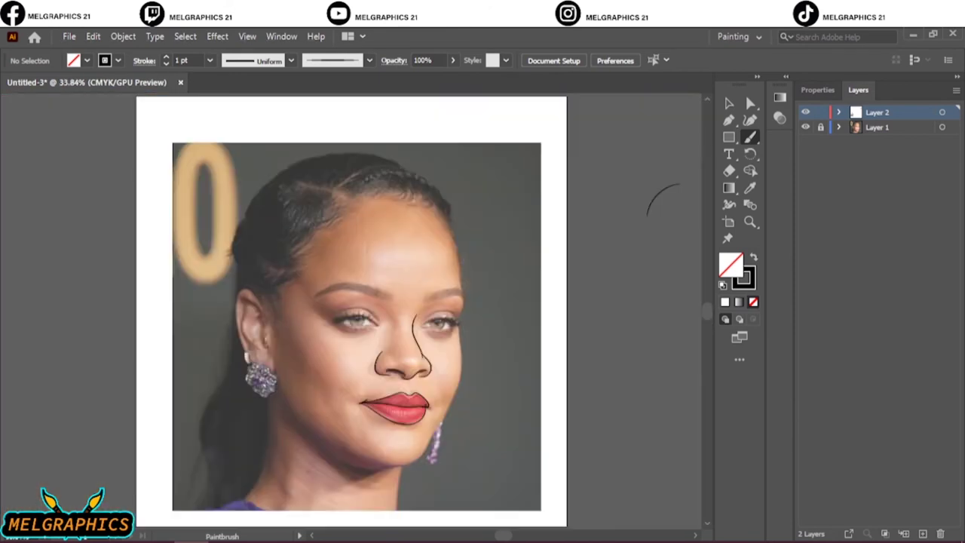
pyautogui.scroll(4, 415, 369)
pyautogui.scroll(2, 415, 369)
pyautogui.moveTo(172, 372); pyautogui.dragTo(348, 372)
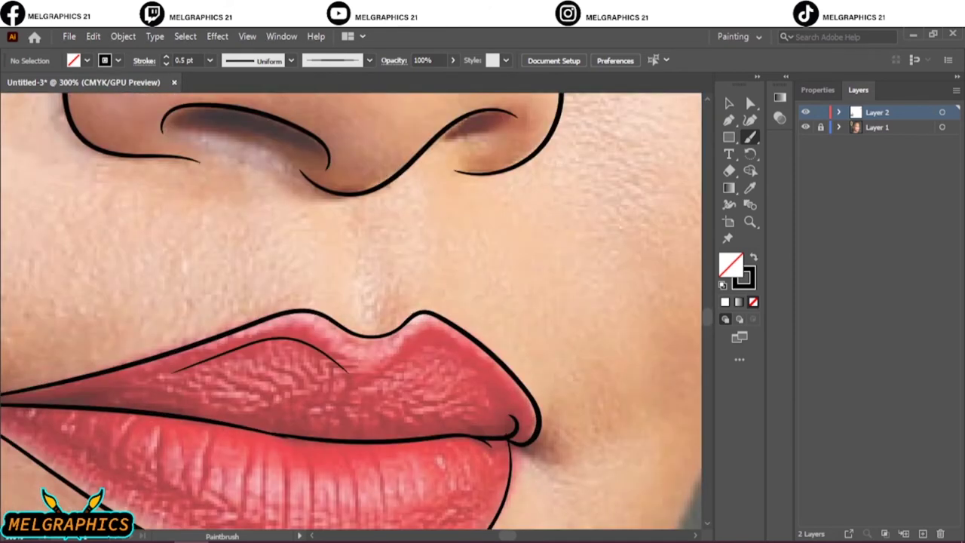
pyautogui.hotkey('ctrl', '0')
# Outline the left and right eyes and add two upper eyelid crease lines.
pyautogui.scroll(5, 445, 331)
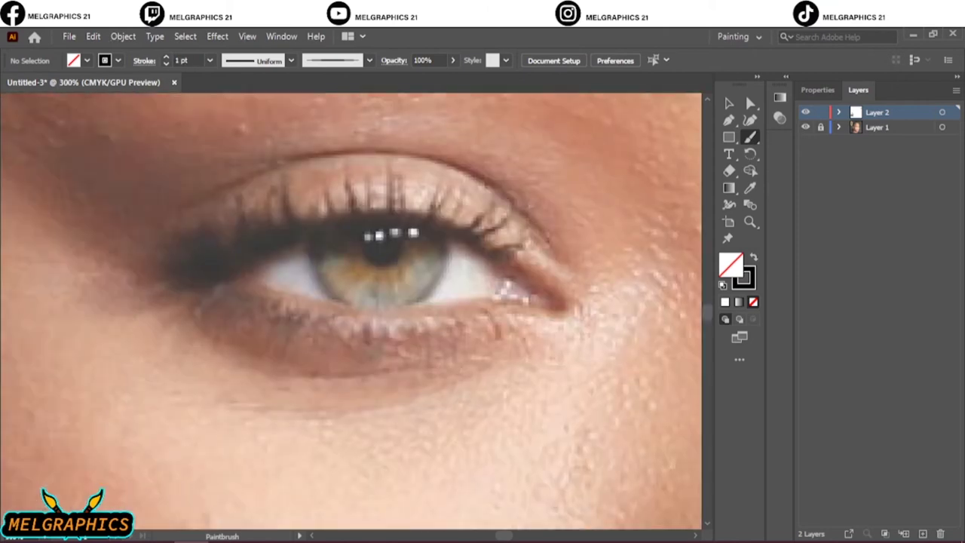
pyautogui.moveTo(455, 235); pyautogui.dragTo(225, 268)
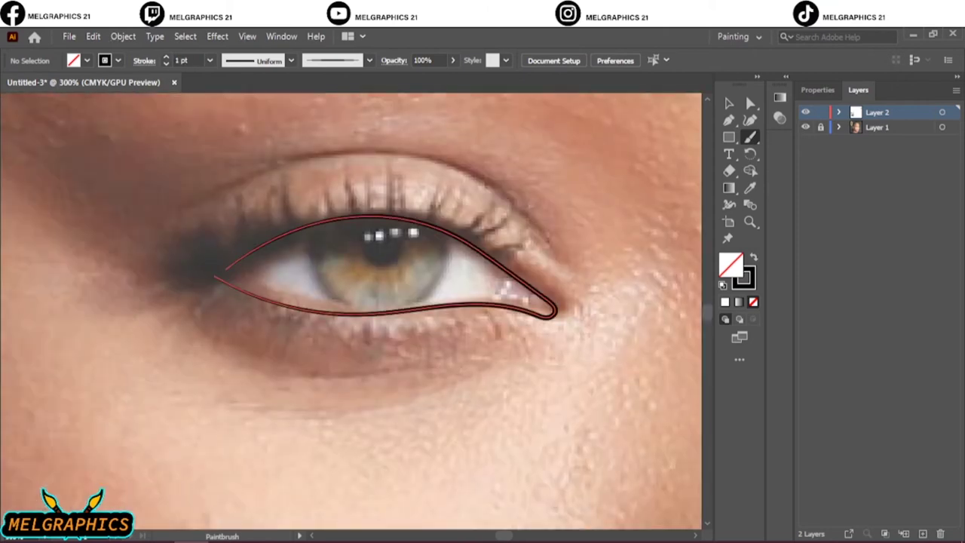
pyautogui.scroll(3, 361, 244)
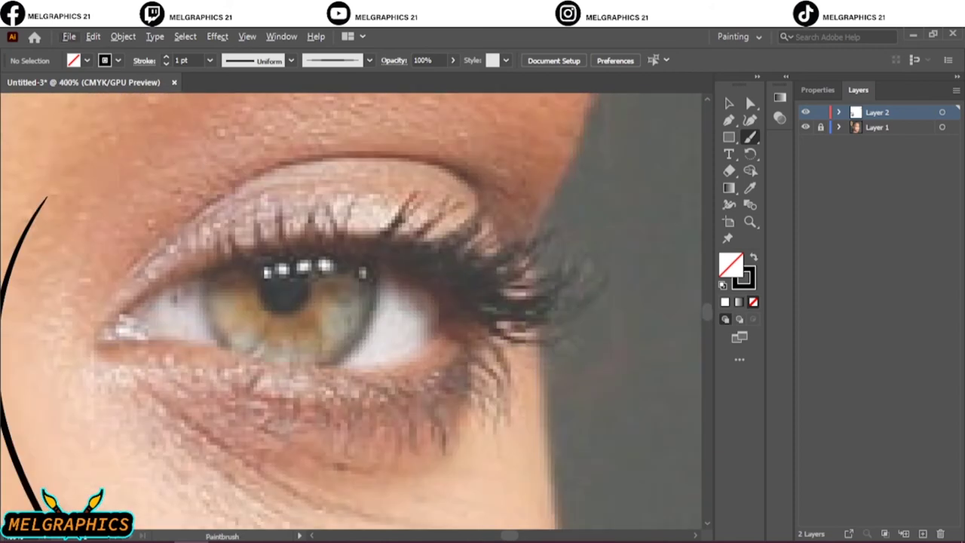
pyautogui.moveTo(461, 296)
pyautogui.mouseDown()
pyautogui.moveTo(197, 256)
pyautogui.moveTo(143, 343)
pyautogui.moveTo(467, 298)
pyautogui.mouseUp()
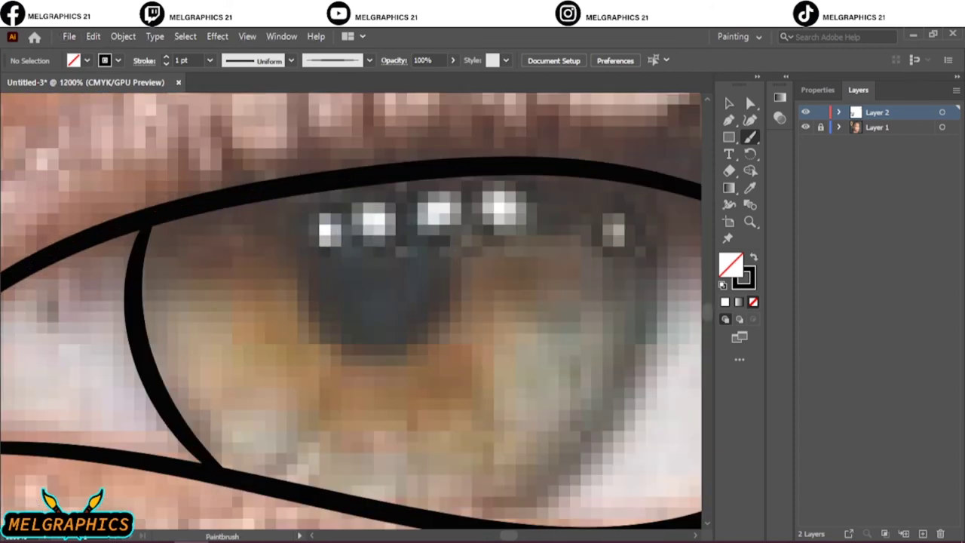
pyautogui.hotkey('ctrl', '0')
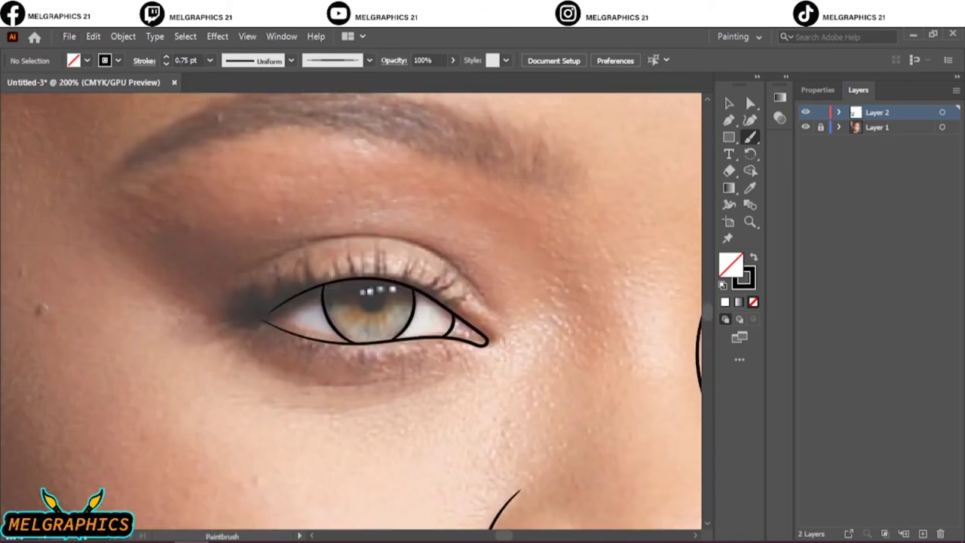
pyautogui.moveTo(249, 265); pyautogui.dragTo(368, 238)
pyautogui.moveTo(309, 240); pyautogui.dragTo(490, 301)
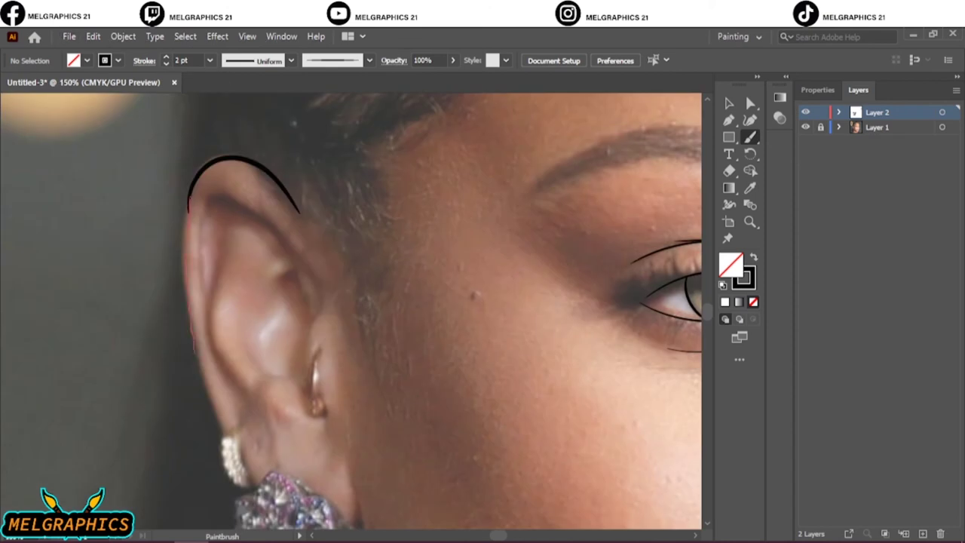
# Trace the ear's outer edge and both edges of the earring clip and outline.
pyautogui.moveTo(190, 194); pyautogui.dragTo(222, 435)
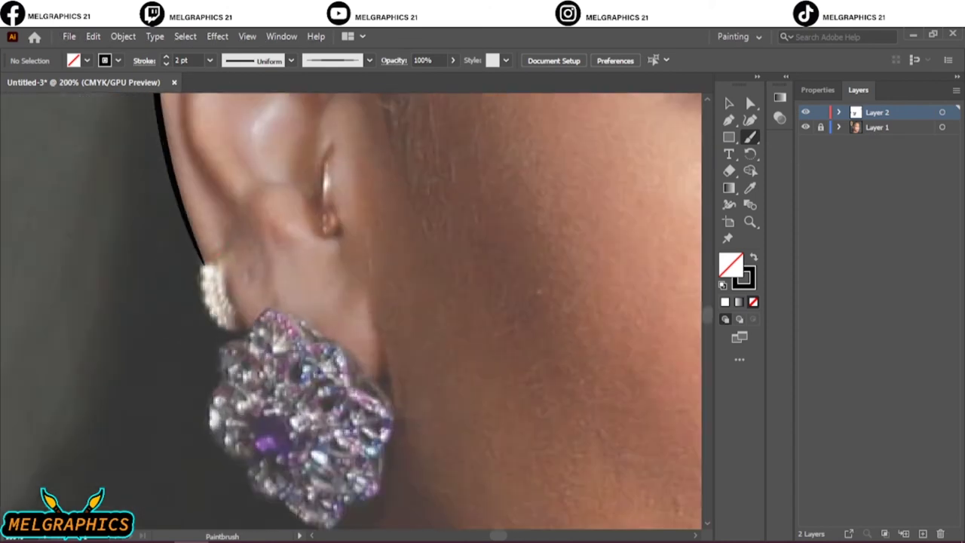
pyautogui.moveTo(225, 244)
pyautogui.mouseDown()
pyautogui.moveTo(198, 280)
pyautogui.moveTo(204, 300)
pyautogui.mouseUp()
pyautogui.moveTo(301, 170)
pyautogui.mouseDown()
pyautogui.moveTo(370, 321)
pyautogui.moveTo(444, 348)
pyautogui.mouseUp()
pyautogui.hotkey('ctrl', '-')
pyautogui.moveTo(368, 417)
pyautogui.mouseDown()
pyautogui.moveTo(334, 332)
pyautogui.moveTo(309, 305)
pyautogui.mouseUp()
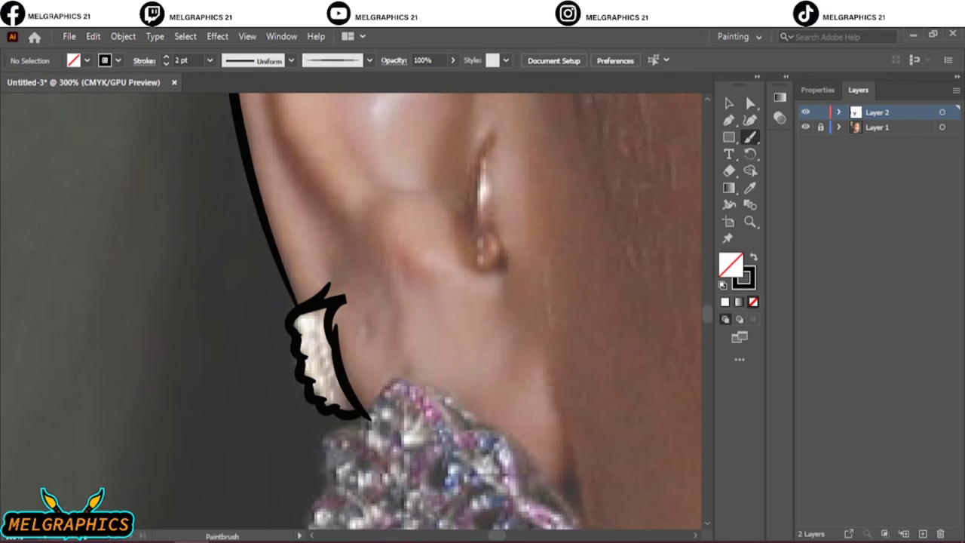
pyautogui.scroll(-5, 351, 311)
pyautogui.moveTo(336, 265)
pyautogui.mouseDown()
pyautogui.moveTo(441, 249)
pyautogui.moveTo(503, 323)
pyautogui.moveTo(490, 421)
pyautogui.moveTo(454, 494)
pyautogui.mouseUp()
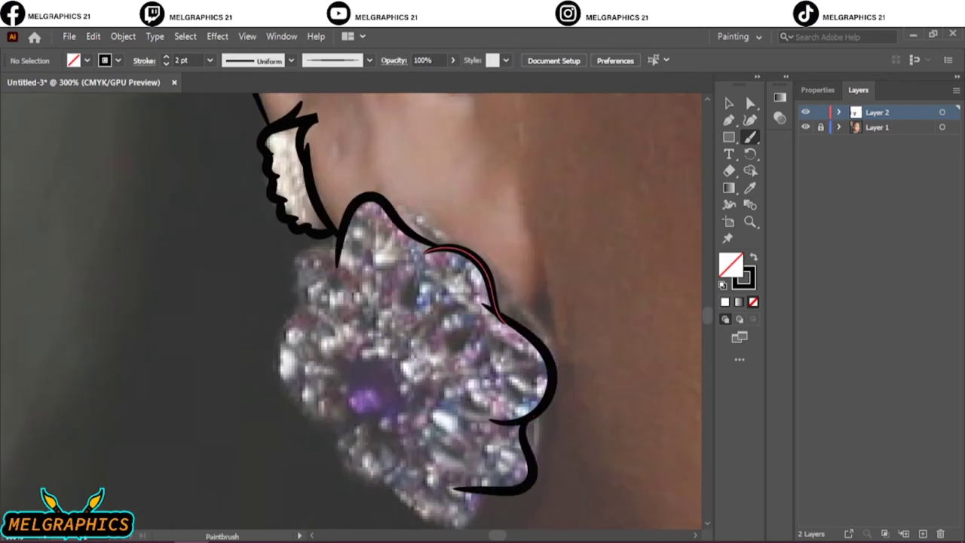
pyautogui.moveTo(340, 240)
pyautogui.mouseDown()
pyautogui.moveTo(282, 329)
pyautogui.moveTo(341, 433)
pyautogui.mouseUp()
# Complete the earring outline, circle the purple stone and add radiating petal lines.
pyautogui.scroll(-2, 341, 433)
pyautogui.hscroll(2, 340, 433)
pyautogui.rightClick(364, 101)
pyautogui.press('Escape')
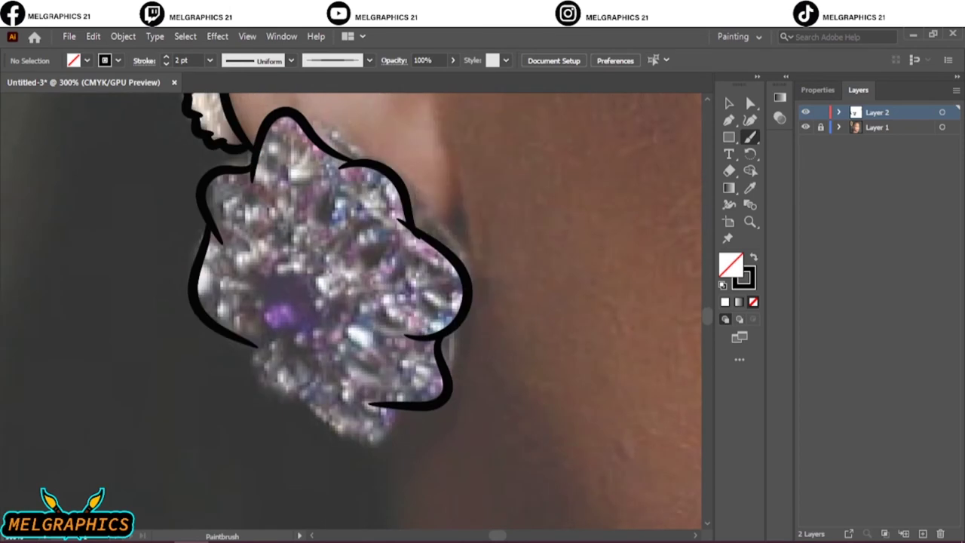
pyautogui.moveTo(248, 343)
pyautogui.mouseDown()
pyautogui.moveTo(354, 447)
pyautogui.moveTo(411, 413)
pyautogui.mouseUp()
pyautogui.moveTo(262, 294)
pyautogui.mouseDown()
pyautogui.moveTo(323, 273)
pyautogui.moveTo(256, 290)
pyautogui.mouseUp()
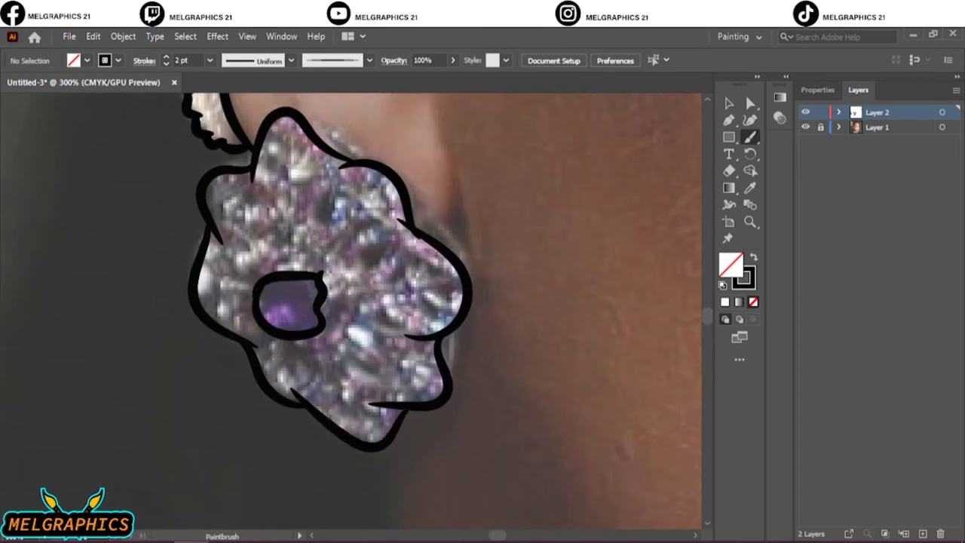
pyautogui.moveTo(451, 381)
pyautogui.mouseDown()
pyautogui.moveTo(468, 253)
pyautogui.moveTo(388, 162)
pyautogui.moveTo(306, 117)
pyautogui.mouseUp()
pyautogui.moveTo(341, 294); pyautogui.dragTo(421, 247)
pyautogui.moveTo(332, 270); pyautogui.dragTo(389, 218)
pyautogui.moveTo(315, 248); pyautogui.dragTo(356, 187)
pyautogui.moveTo(288, 234)
pyautogui.mouseDown()
pyautogui.moveTo(316, 168)
pyautogui.moveTo(240, 190)
pyautogui.mouseUp()
pyautogui.moveTo(273, 254); pyautogui.dragTo(222, 223)
pyautogui.moveTo(246, 296); pyautogui.dragTo(203, 303)
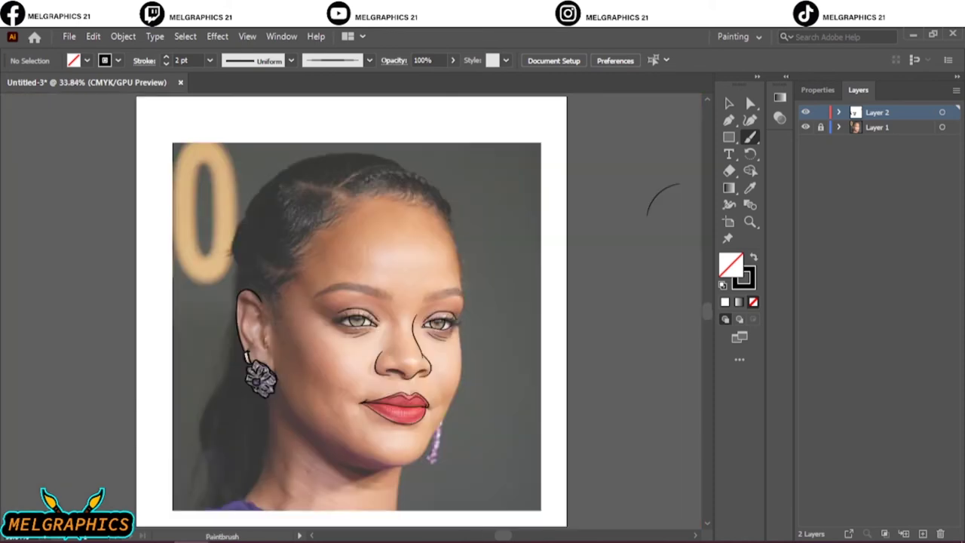
# Trace the side of the neck and the wavy neckline along the garment.
pyautogui.hotkey('ctrl', '+')
pyautogui.hotkey('ctrl', '+')
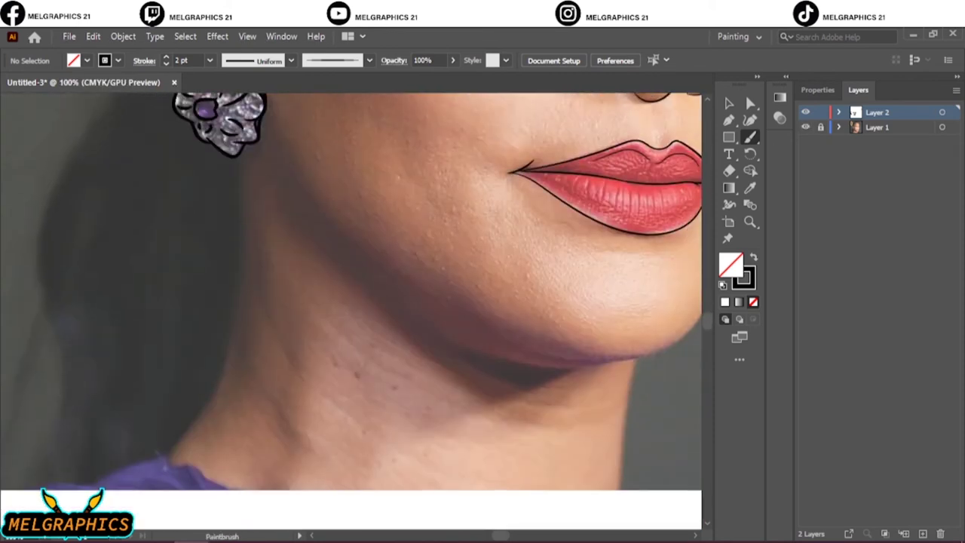
pyautogui.moveTo(238, 98)
pyautogui.mouseDown()
pyautogui.moveTo(218, 386)
pyautogui.moveTo(226, 392)
pyautogui.mouseUp()
pyautogui.hotkey('ctrl', '+')
pyautogui.hotkey('ctrl', '+')
pyautogui.moveTo(202, 313)
pyautogui.mouseDown()
pyautogui.moveTo(310, 332)
pyautogui.moveTo(377, 318)
pyautogui.mouseUp()
pyautogui.hotkey('ctrl', 'z')
pyautogui.moveTo(241, 309)
pyautogui.mouseDown()
pyautogui.moveTo(279, 347)
pyautogui.moveTo(380, 374)
pyautogui.mouseUp()
pyautogui.hotkey('ctrl', 'z')
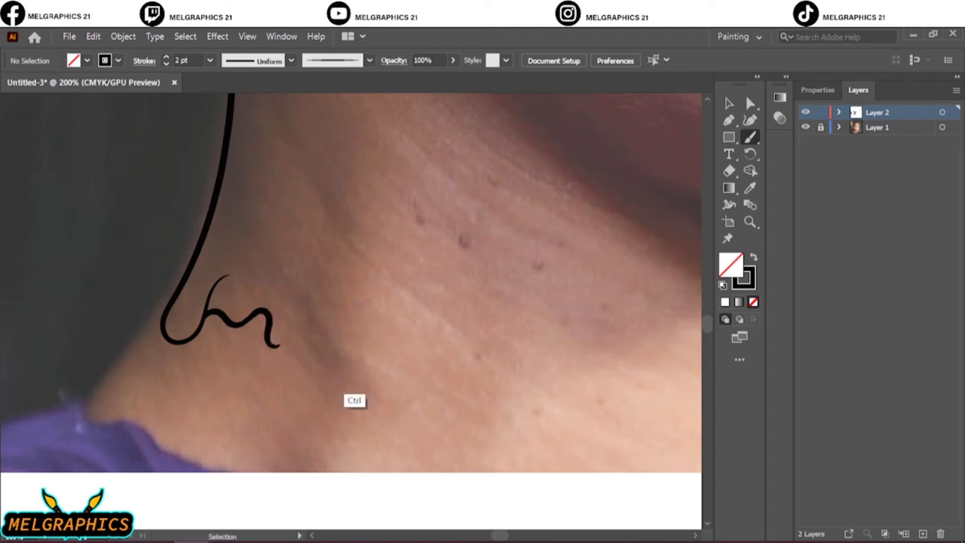
pyautogui.moveTo(275, 325); pyautogui.dragTo(364, 353)
pyautogui.moveTo(361, 345); pyautogui.dragTo(411, 377)
pyautogui.hotkey('ctrl', 'z')
pyautogui.moveTo(361, 345)
pyautogui.mouseDown()
pyautogui.moveTo(497, 407)
pyautogui.moveTo(603, 433)
pyautogui.mouseUp()
pyautogui.hscroll(5, 351, 283)
pyautogui.moveTo(213, 431)
pyautogui.mouseDown()
pyautogui.moveTo(260, 422)
pyautogui.moveTo(367, 452)
pyautogui.moveTo(570, 452)
pyautogui.mouseUp()
pyautogui.hotkey('ctrl', 'z')
pyautogui.moveTo(490, 447)
pyautogui.mouseDown()
pyautogui.moveTo(523, 482)
pyautogui.moveTo(598, 434)
pyautogui.mouseUp()
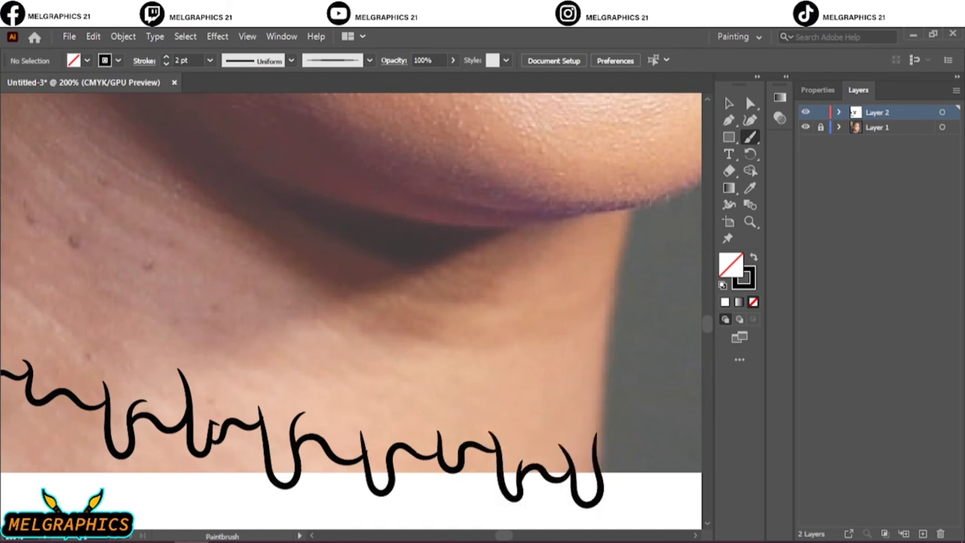
# Trace the jawline down to the chin.
pyautogui.hotkey('ctrl', '0')
pyautogui.scroll(5, 377, 392)
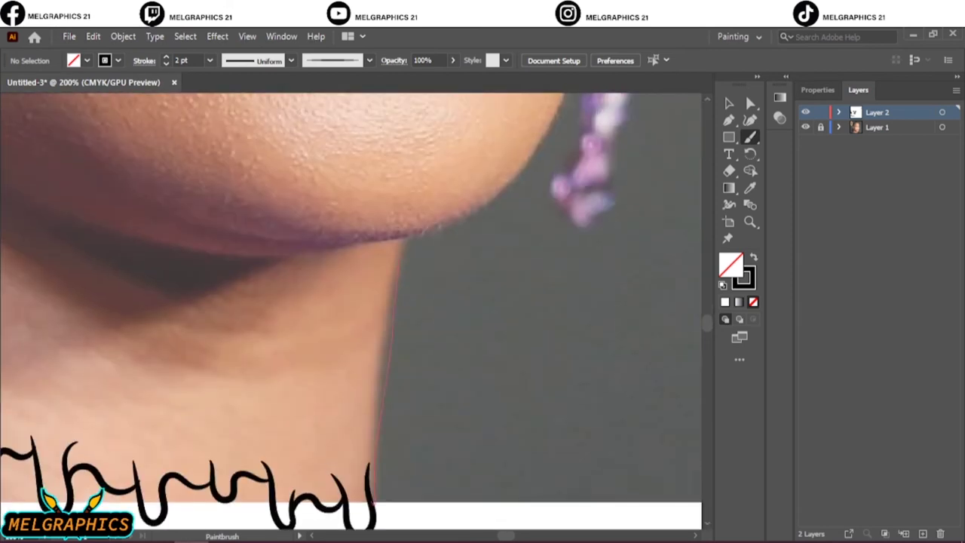
pyautogui.hotkey('ctrl', '0')
pyautogui.hotkey('ctrl', '1')
pyautogui.hscroll(-3, 350, 301)
pyautogui.moveTo(140, 240)
pyautogui.mouseDown()
pyautogui.moveTo(339, 451)
pyautogui.moveTo(472, 457)
pyautogui.mouseUp()
pyautogui.moveTo(528, 446); pyautogui.dragTo(594, 343)
pyautogui.hotkey('ctrl', '0')
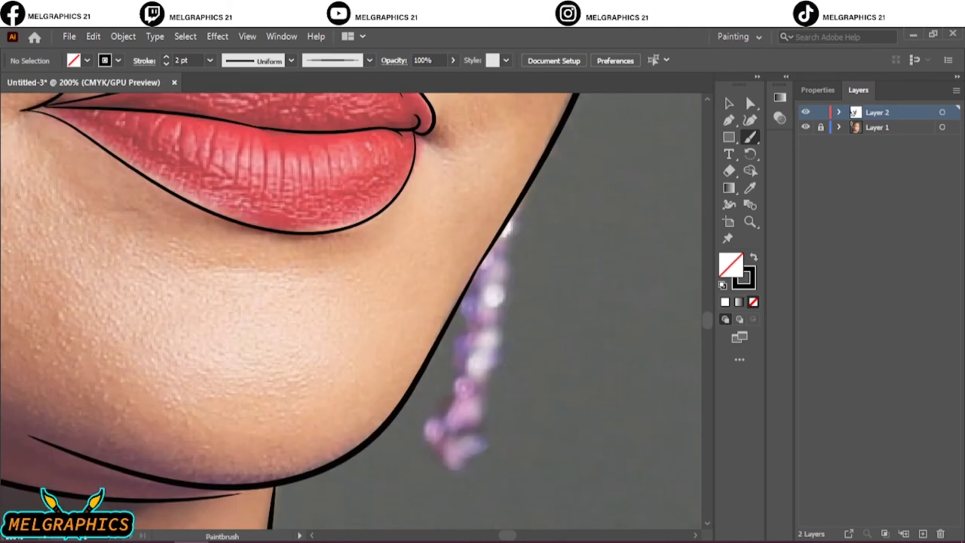
# Outline the drip shape at the neck, running its right edge up to the jaw.
pyautogui.moveTo(466, 323)
pyautogui.mouseDown()
pyautogui.moveTo(501, 345)
pyautogui.moveTo(508, 281)
pyautogui.mouseUp()
pyautogui.moveTo(503, 341)
pyautogui.mouseDown()
pyautogui.moveTo(507, 249)
pyautogui.moveTo(520, 207)
pyautogui.mouseUp()
pyautogui.hotkey('ctrl', '0')
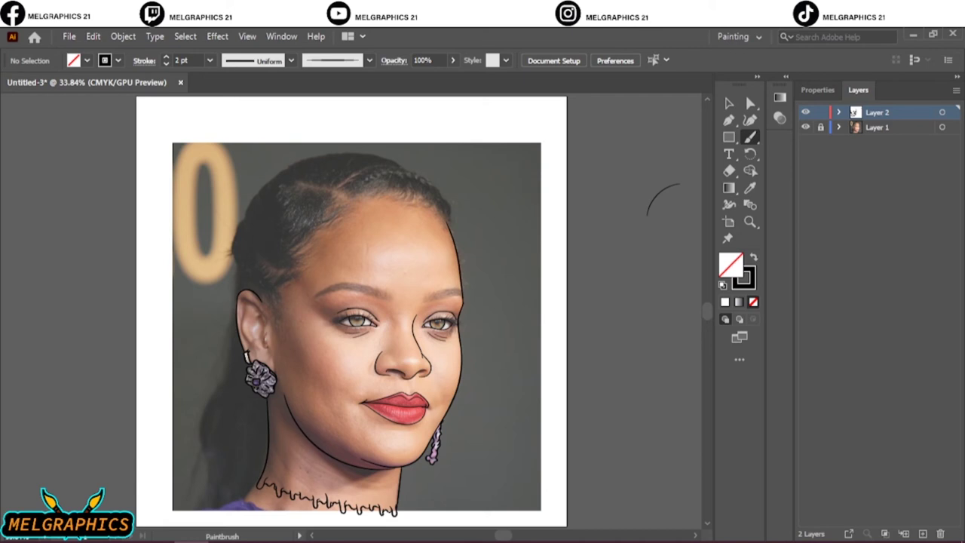
pyautogui.hotkey('shift', 'x')
# Draw both nostrils as solid black shapes.
pyautogui.press('Escape')
pyautogui.scroll(5, 403, 366)
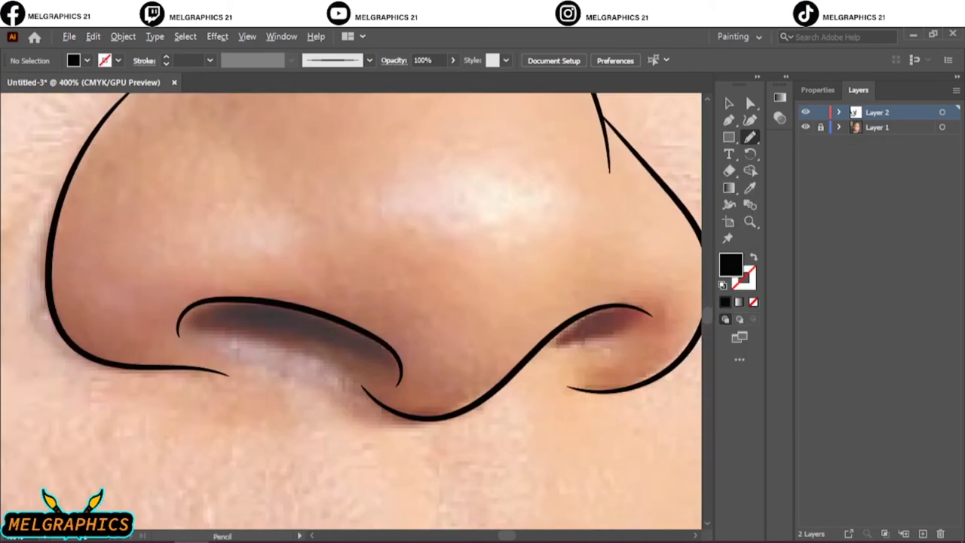
pyautogui.scroll(2, 279, 325)
pyautogui.moveTo(117, 220); pyautogui.dragTo(260, 241)
pyautogui.moveTo(23, 273); pyautogui.dragTo(75, 225)
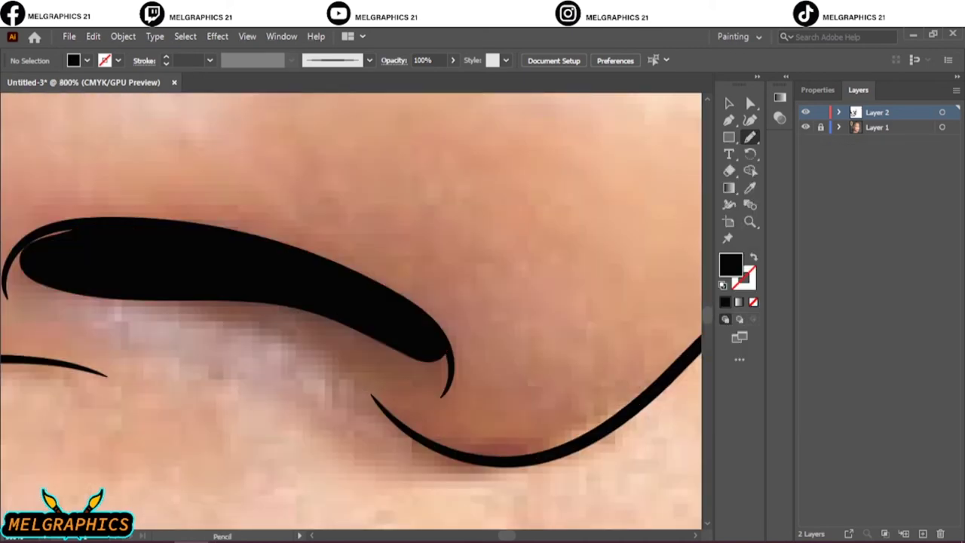
pyautogui.hscroll(5, 350, 309)
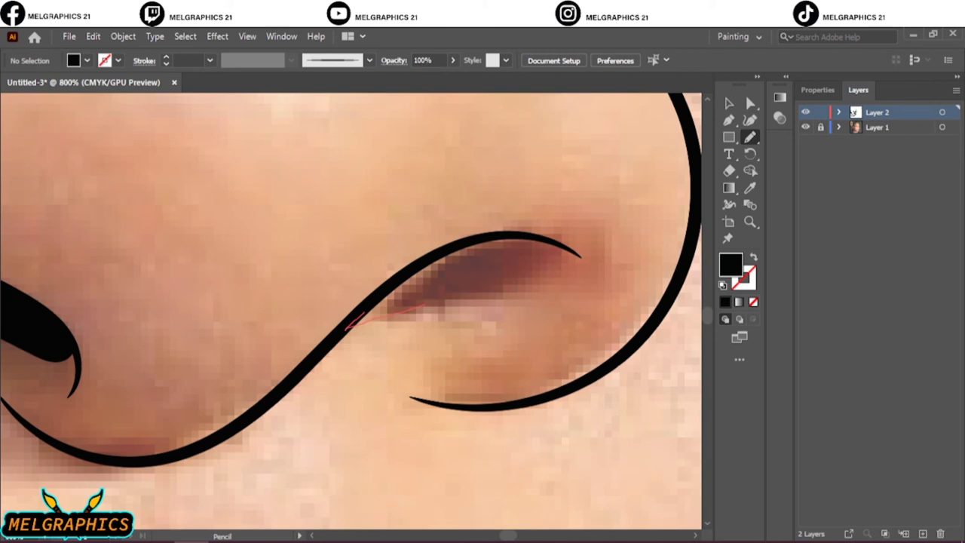
pyautogui.moveTo(345, 328); pyautogui.dragTo(355, 325)
pyautogui.hotkey('ctrl', '0')
# Fill the upper iris and pupil black in both eyes and add black eyelash shapes.
pyautogui.scroll(5, 355, 204)
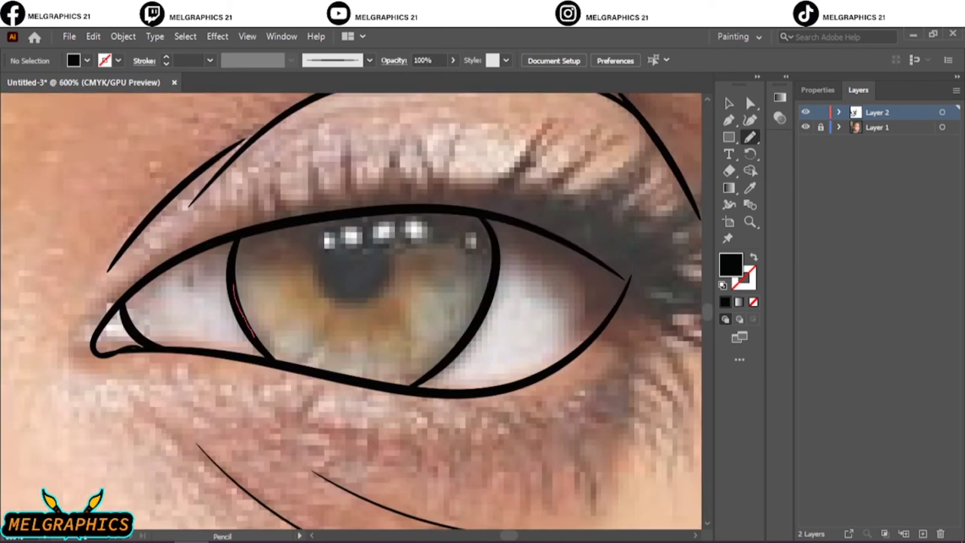
pyautogui.moveTo(249, 317); pyautogui.dragTo(231, 260)
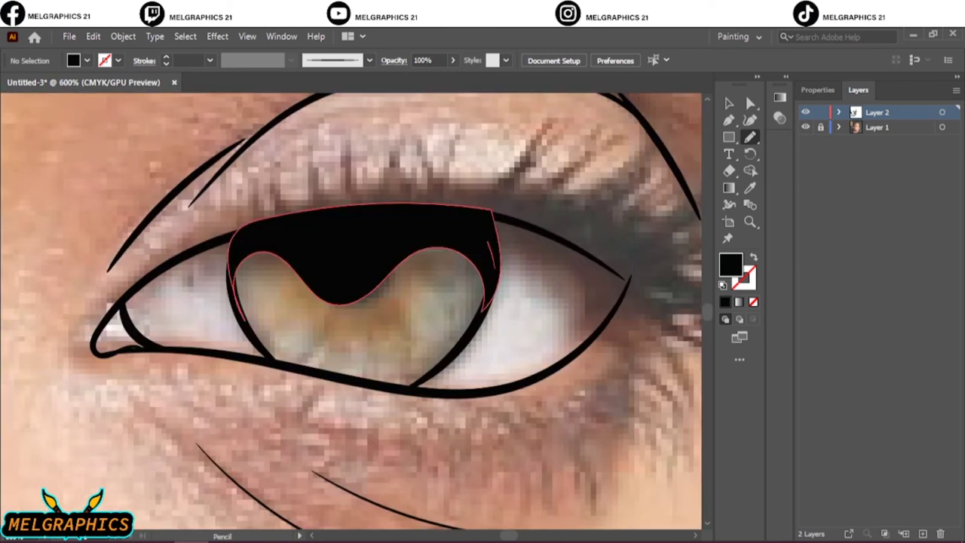
pyautogui.hscroll(5, 625, 296)
pyautogui.scroll(3, 624, 296)
pyautogui.scroll(2, 625, 295)
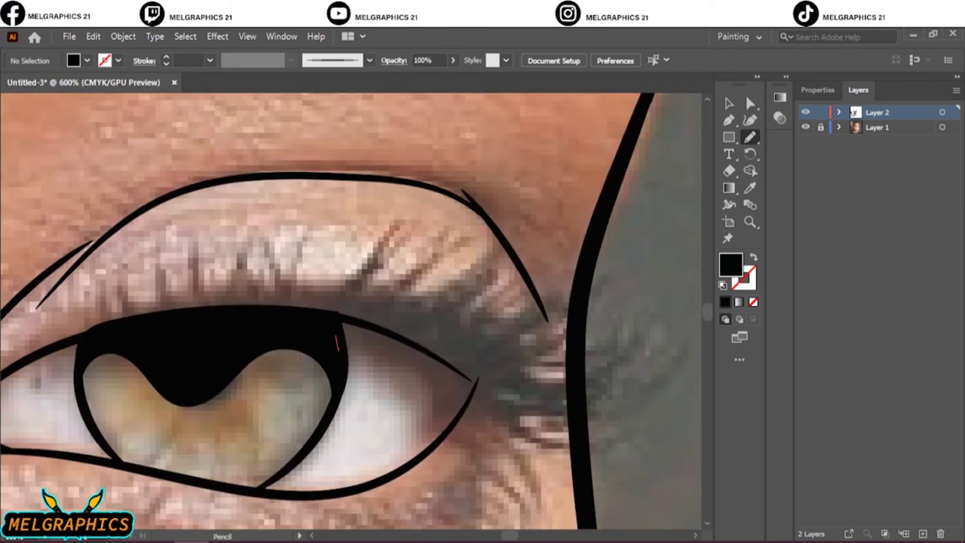
pyautogui.moveTo(625, 295); pyautogui.dragTo(589, 443)
pyautogui.moveTo(684, 320); pyautogui.dragTo(456, 290)
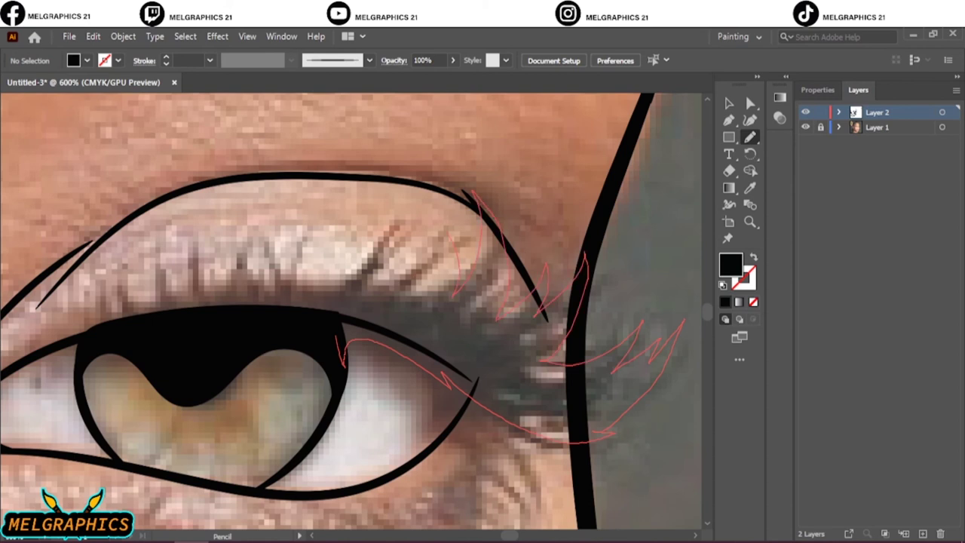
pyautogui.moveTo(226, 302); pyautogui.dragTo(73, 336)
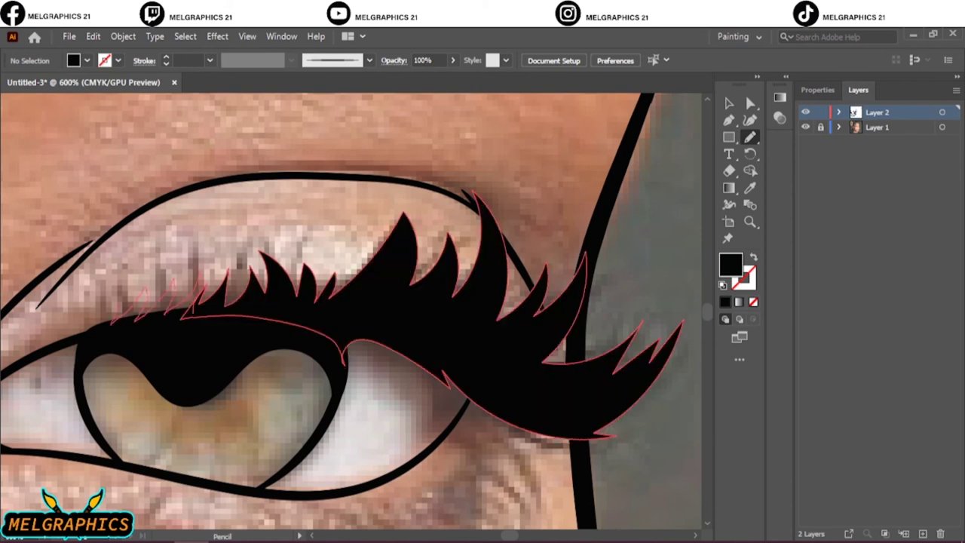
pyautogui.hotkey('ctrl', '0')
pyautogui.scroll(7, 445, 321)
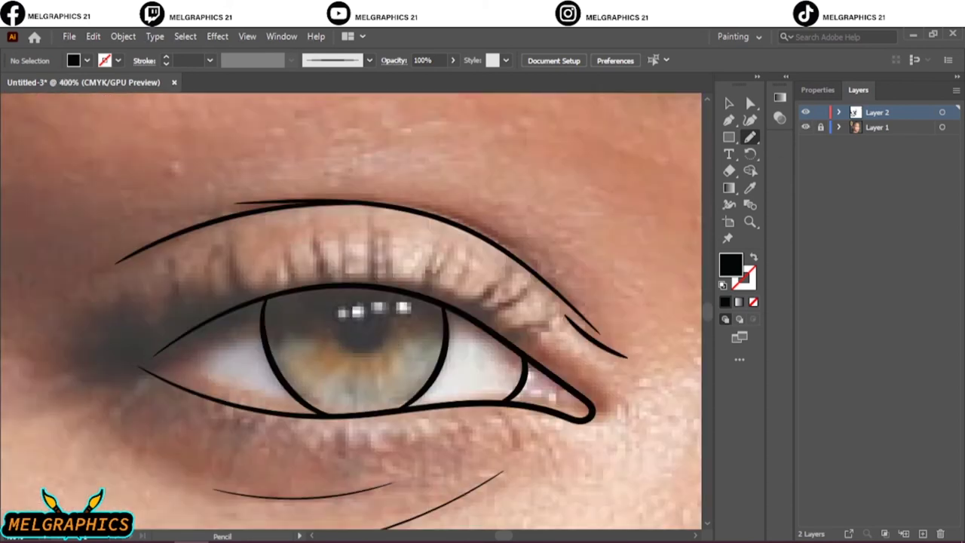
pyautogui.moveTo(276, 377)
pyautogui.mouseDown()
pyautogui.moveTo(441, 328)
pyautogui.moveTo(340, 283)
pyautogui.moveTo(260, 306)
pyautogui.mouseUp()
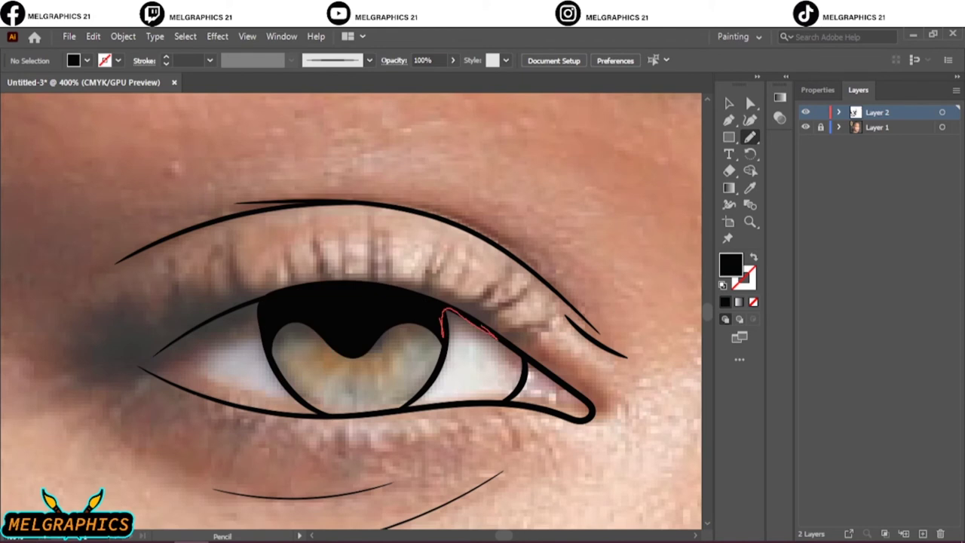
pyautogui.moveTo(188, 295)
pyautogui.mouseDown()
pyautogui.moveTo(98, 324)
pyautogui.moveTo(189, 377)
pyautogui.moveTo(419, 302)
pyautogui.mouseUp()
pyautogui.hotkey('ctrl', '0')
# Fill the right eyebrow with solid black, undoing and redrawing it once.
pyautogui.scroll(5, 465, 290)
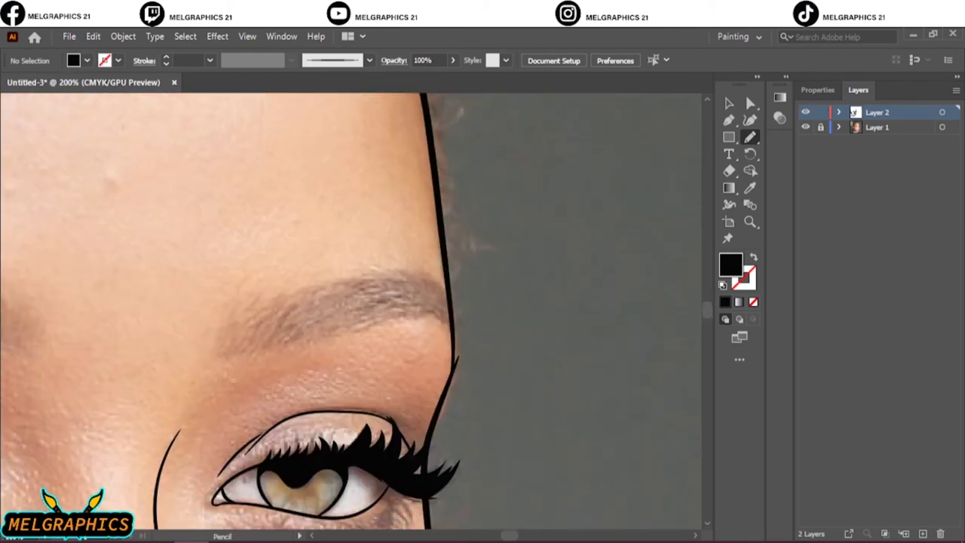
pyautogui.moveTo(454, 328); pyautogui.dragTo(278, 336)
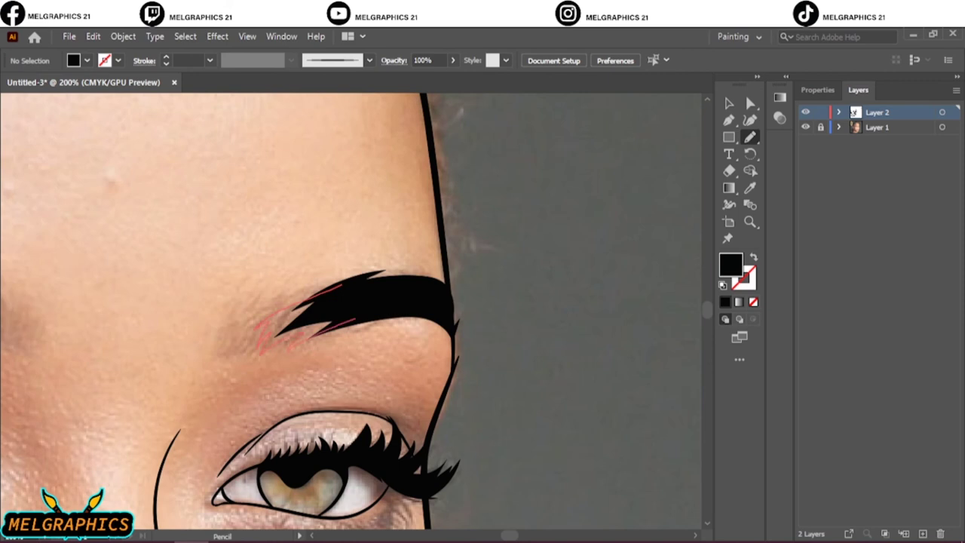
pyautogui.hotkey('ctrl', 'z')
pyautogui.moveTo(305, 301)
pyautogui.mouseDown()
pyautogui.moveTo(290, 304)
pyautogui.moveTo(300, 302)
pyautogui.mouseUp()
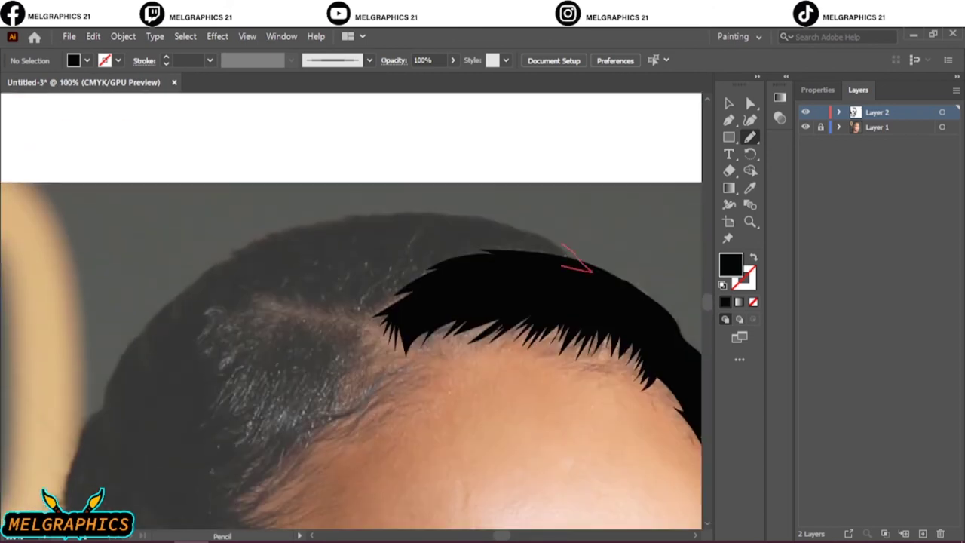
# Fill the top of the hair, the hairline and the side of the head with black.
pyautogui.moveTo(590, 269); pyautogui.dragTo(257, 238)
pyautogui.moveTo(368, 301); pyautogui.dragTo(396, 294)
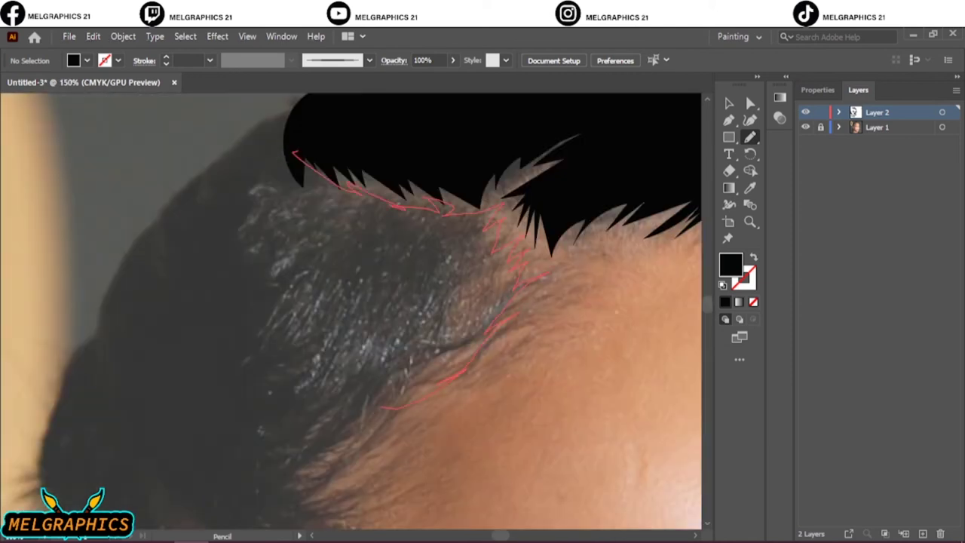
pyautogui.moveTo(381, 407); pyautogui.dragTo(445, 215)
pyautogui.hotkey('ctrl', '1')
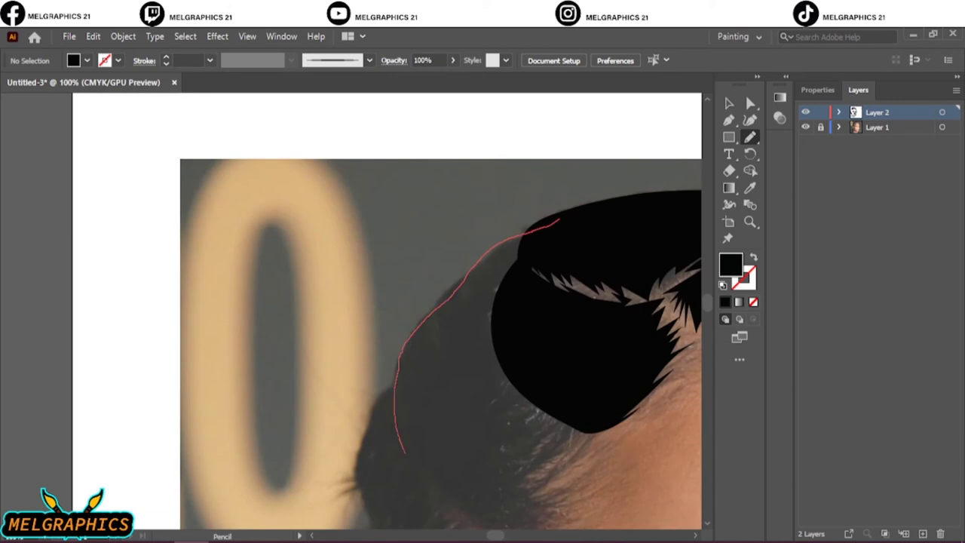
pyautogui.moveTo(560, 218); pyautogui.dragTo(554, 226)
pyautogui.hotkey('ctrl', '0')
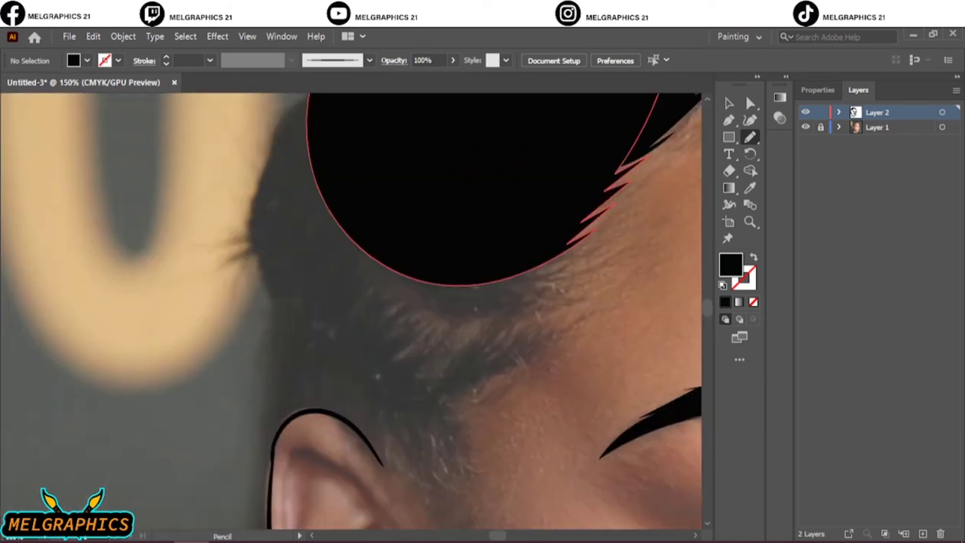
pyautogui.moveTo(348, 219); pyautogui.dragTo(599, 294)
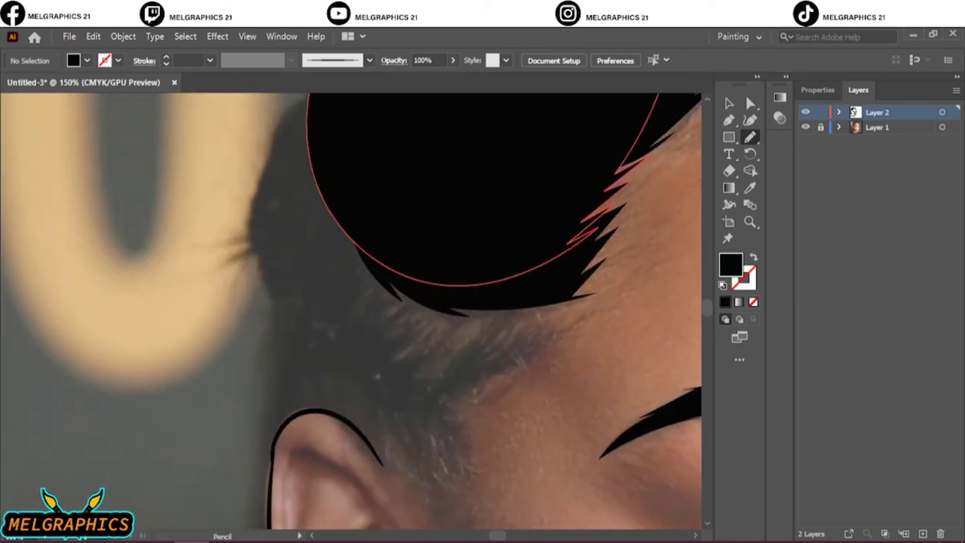
pyautogui.hotkey('ctrl', '0')
# Add black hair shapes near the temple and fill the gap above the ear.
pyautogui.scroll(4, 256, 294)
pyautogui.moveTo(395, 260)
pyautogui.mouseDown()
pyautogui.moveTo(409, 243)
pyautogui.moveTo(309, 109)
pyautogui.mouseUp()
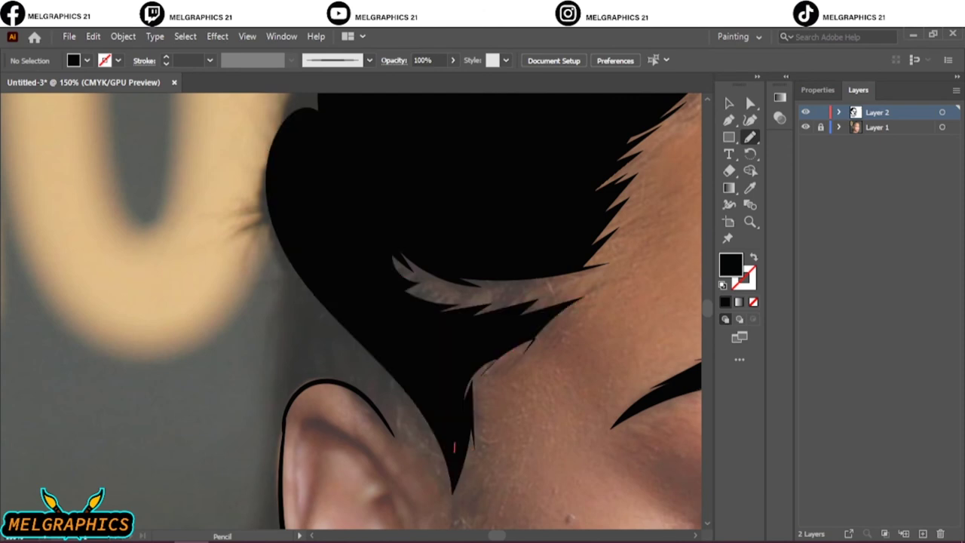
pyautogui.moveTo(454, 447)
pyautogui.mouseDown()
pyautogui.moveTo(520, 347)
pyautogui.moveTo(596, 292)
pyautogui.mouseUp()
pyautogui.hotkey('ctrl', '0')
pyautogui.scroll(4, 436, 159)
pyautogui.moveTo(436, 160)
pyautogui.mouseDown()
pyautogui.moveTo(445, 242)
pyautogui.moveTo(389, 505)
pyautogui.mouseUp()
pyautogui.scroll(-5, 453, 301)
pyautogui.scroll(-3, 453, 301)
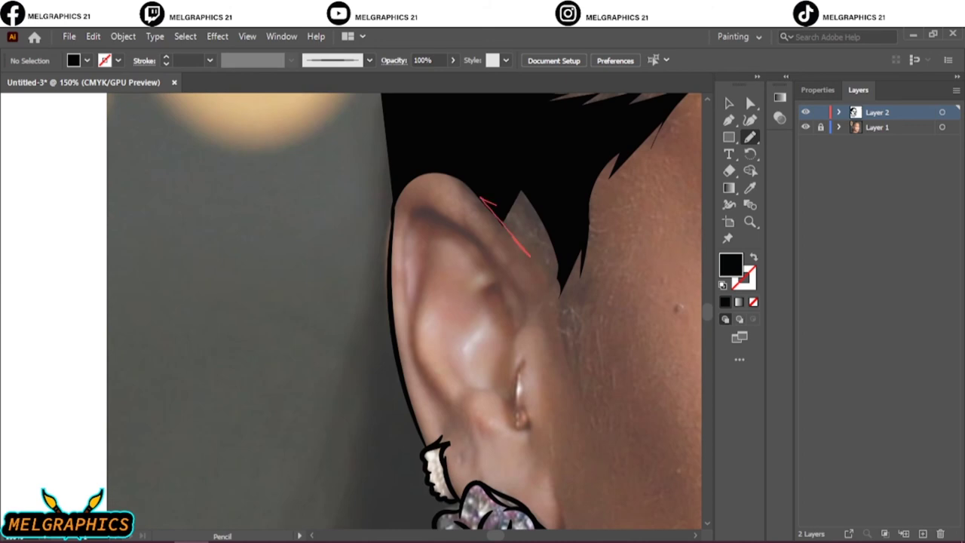
pyautogui.moveTo(486, 200); pyautogui.dragTo(618, 144)
pyautogui.hotkey('ctrl', '0')
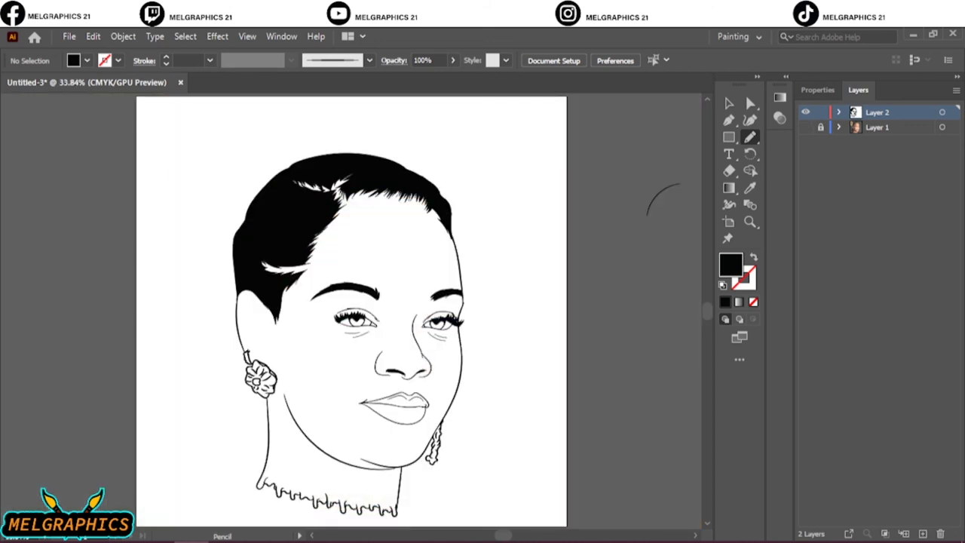
# Show the photo layer again and trace long hair behind the ear down to the neck.
pyautogui.click(805, 126)
pyautogui.scroll(5, 257, 346)
pyautogui.scroll(1, 377, 301)
pyautogui.moveTo(373, 128); pyautogui.dragTo(384, 449)
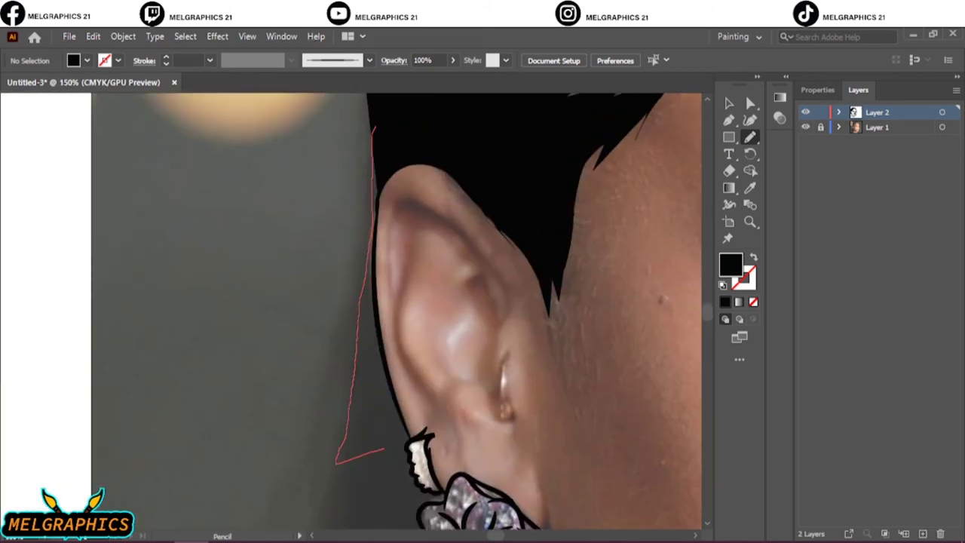
pyautogui.scroll(-2, 408, 302)
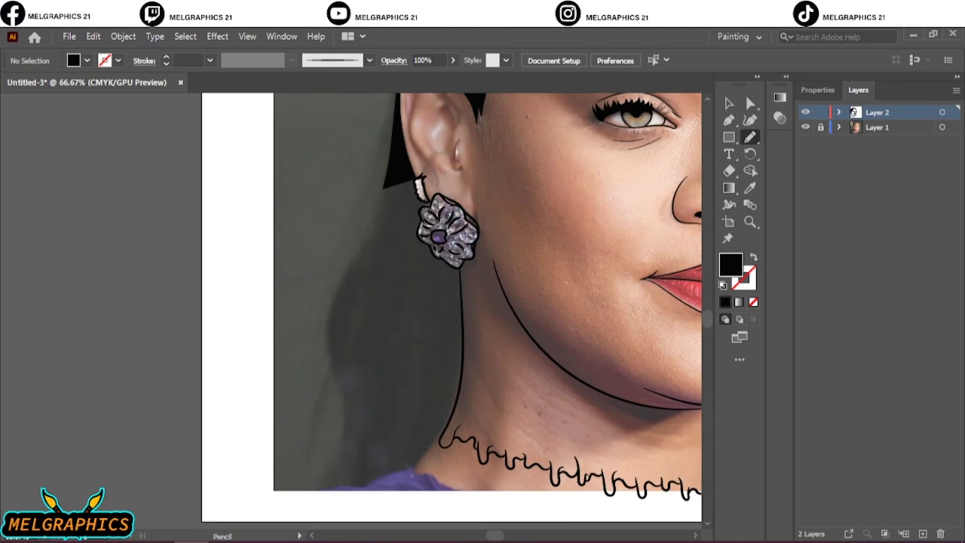
pyautogui.moveTo(392, 154)
pyautogui.mouseDown()
pyautogui.moveTo(352, 268)
pyautogui.moveTo(341, 482)
pyautogui.mouseUp()
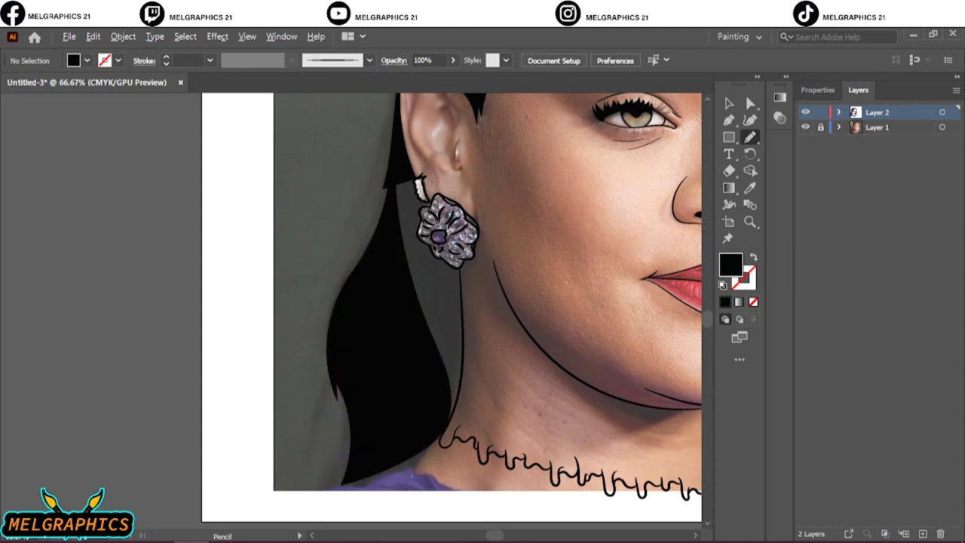
# Fill the gaps between the hair, the neck and the earring with black.
pyautogui.scroll(3, 455, 364)
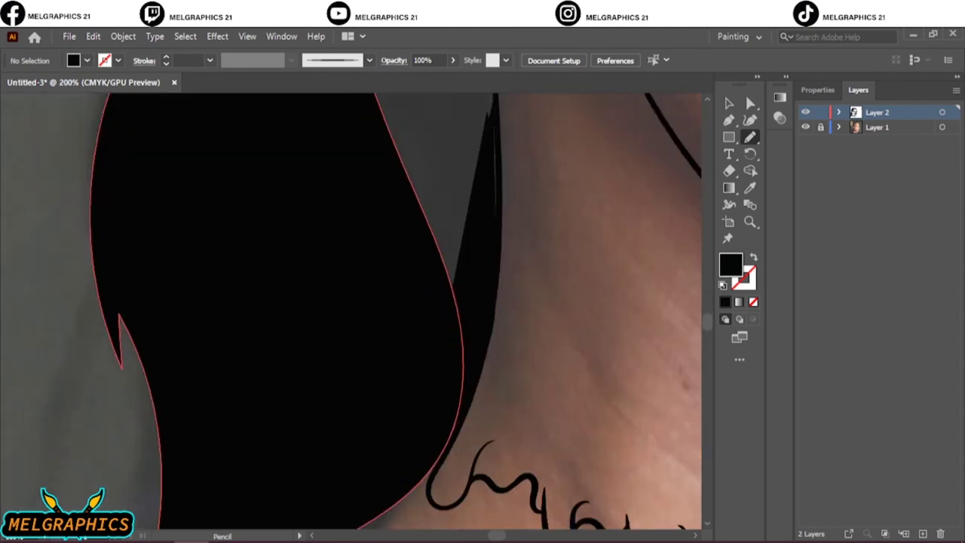
pyautogui.scroll(3, 389, 312)
pyautogui.scroll(5, 354, 309)
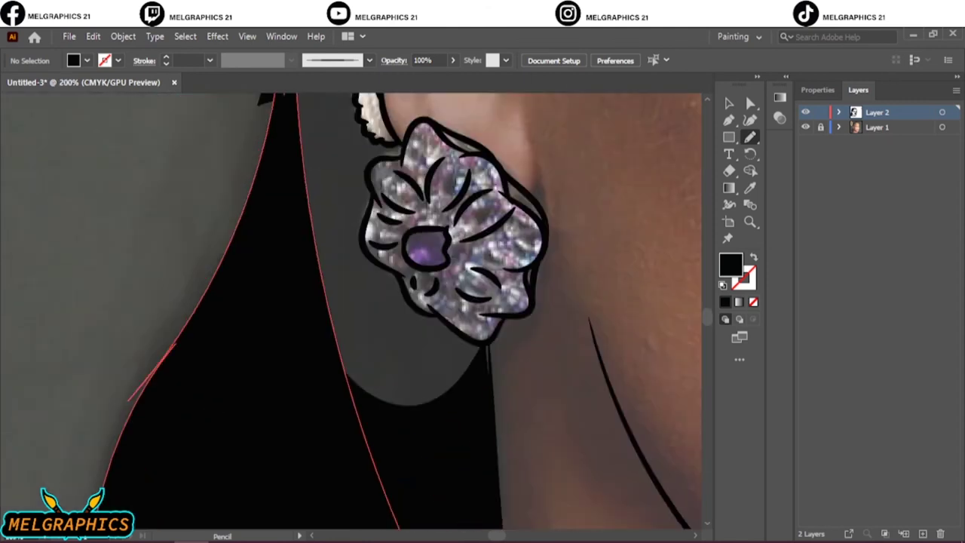
pyautogui.moveTo(486, 387); pyautogui.dragTo(494, 452)
pyautogui.scroll(3, 347, 436)
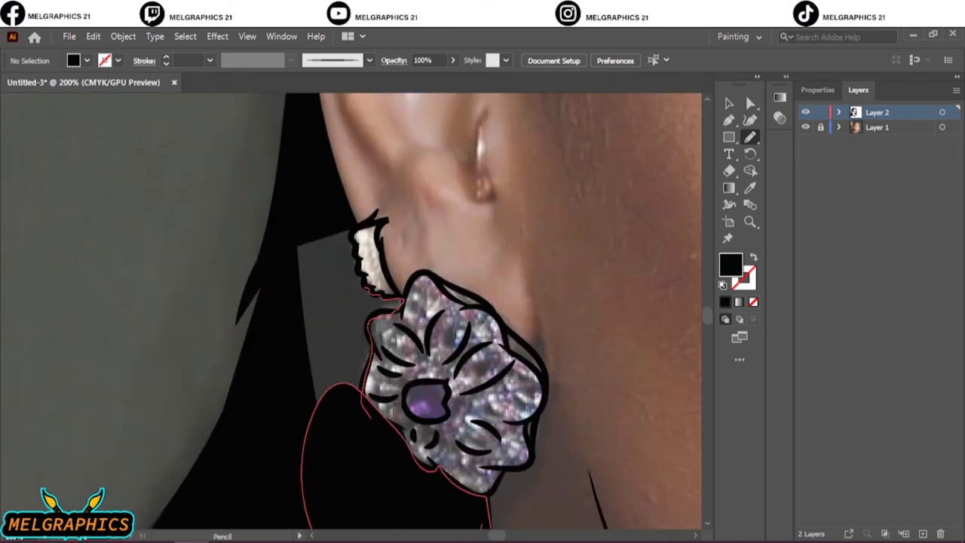
pyautogui.moveTo(360, 275); pyautogui.dragTo(363, 353)
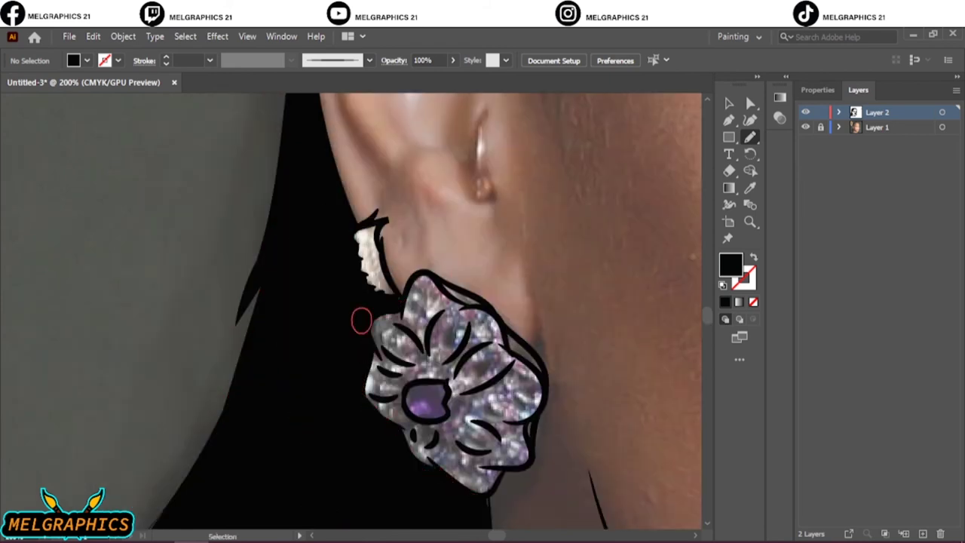
pyautogui.hotkey('ctrl', '0')
# Lock the reference photo layer and set the Paintbrush to black stroke with no fill.
pyautogui.press('v')
pyautogui.hotkey('ctrl', '0')
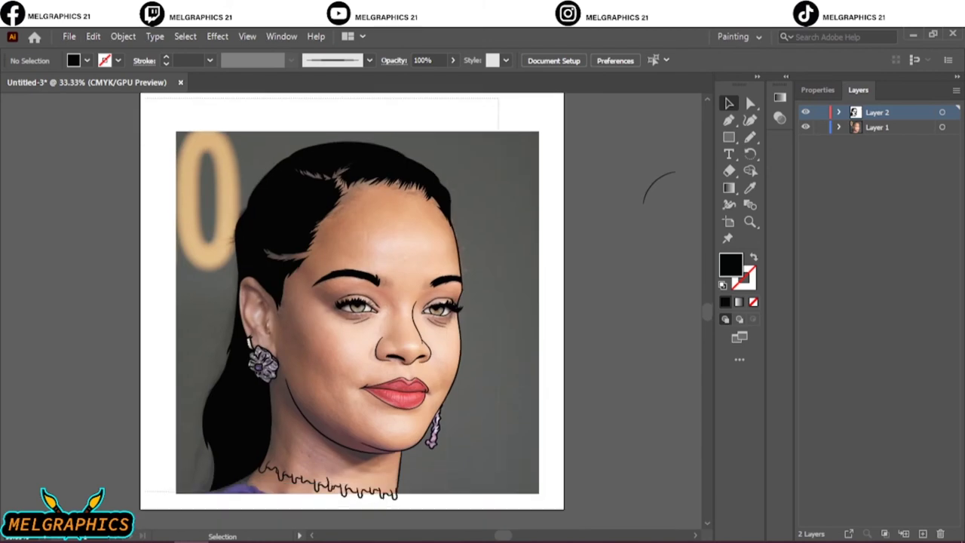
pyautogui.hotkey('ctrl', 'a')
pyautogui.hotkey('ctrl', '2')
pyautogui.press('b')
pyautogui.hotkey('shift', 'x')
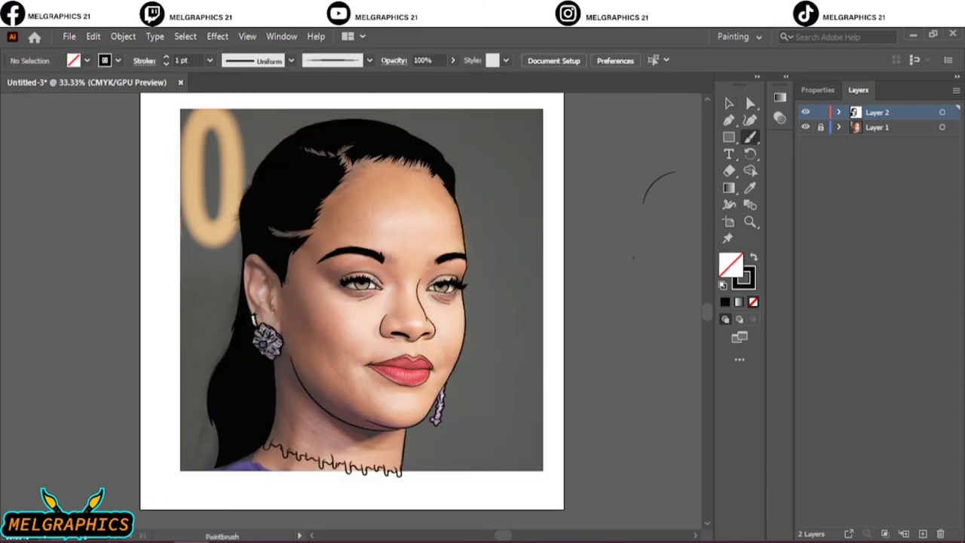
# Paint the wavy rows of looping drip strokes along the neck tattoo.
pyautogui.scroll(3, 288, 460)
pyautogui.scroll(3, 288, 460)
pyautogui.moveTo(154, 287)
pyautogui.mouseDown()
pyautogui.moveTo(209, 338)
pyautogui.moveTo(453, 429)
pyautogui.mouseUp()
pyautogui.moveTo(433, 377); pyautogui.dragTo(554, 446)
pyautogui.hscroll(5, 351, 310)
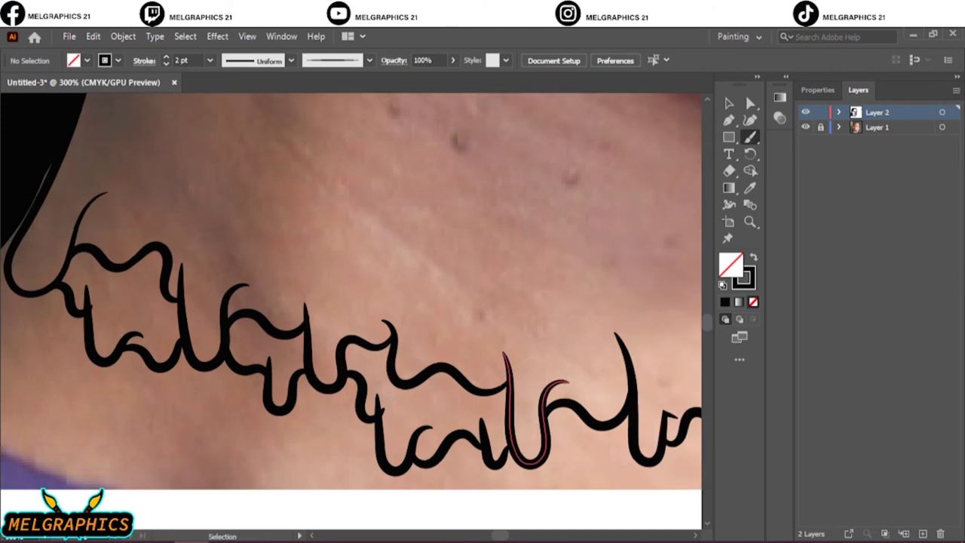
pyautogui.scroll(-2, 352, 309)
pyautogui.moveTo(74, 366); pyautogui.dragTo(140, 368)
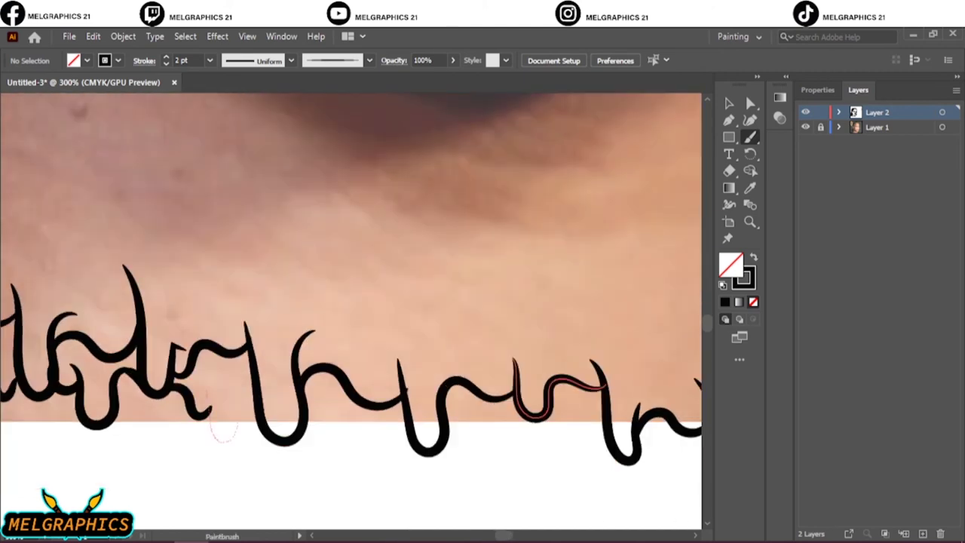
pyautogui.moveTo(224, 434)
pyautogui.mouseDown()
pyautogui.moveTo(413, 445)
pyautogui.moveTo(603, 490)
pyautogui.mouseUp()
pyautogui.hscroll(5, 603, 490)
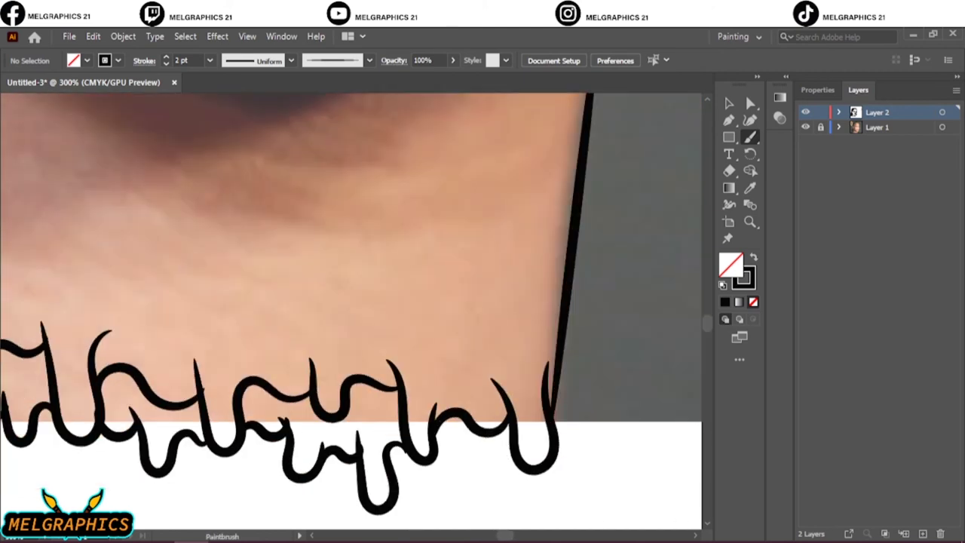
pyautogui.moveTo(431, 446); pyautogui.dragTo(510, 452)
# Check the line art without the photo, then trace the ear rim and an inner ear contour.
pyautogui.hotkey('ctrl', '0')
pyautogui.click(805, 127)
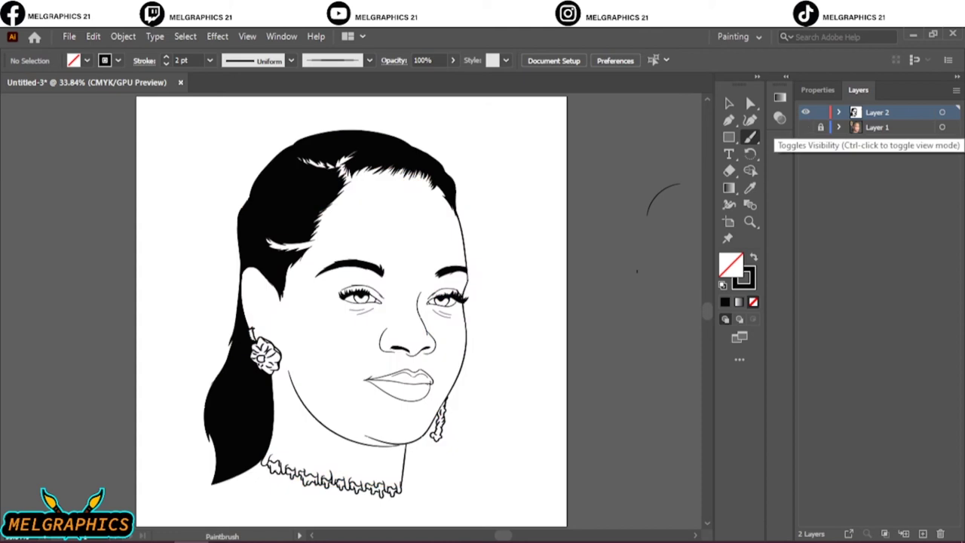
pyautogui.scroll(5, 257, 302)
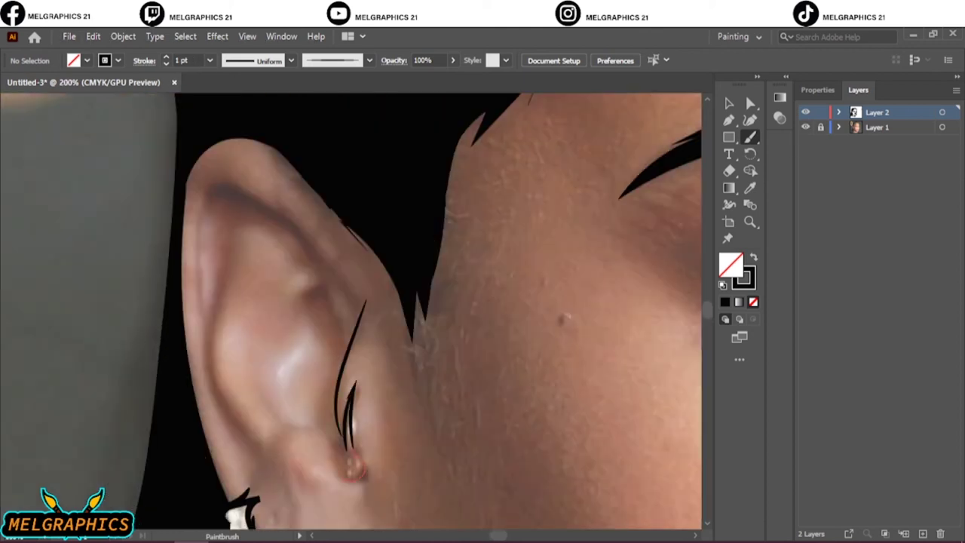
pyautogui.moveTo(208, 343); pyautogui.dragTo(355, 302)
pyautogui.moveTo(242, 204); pyautogui.dragTo(353, 305)
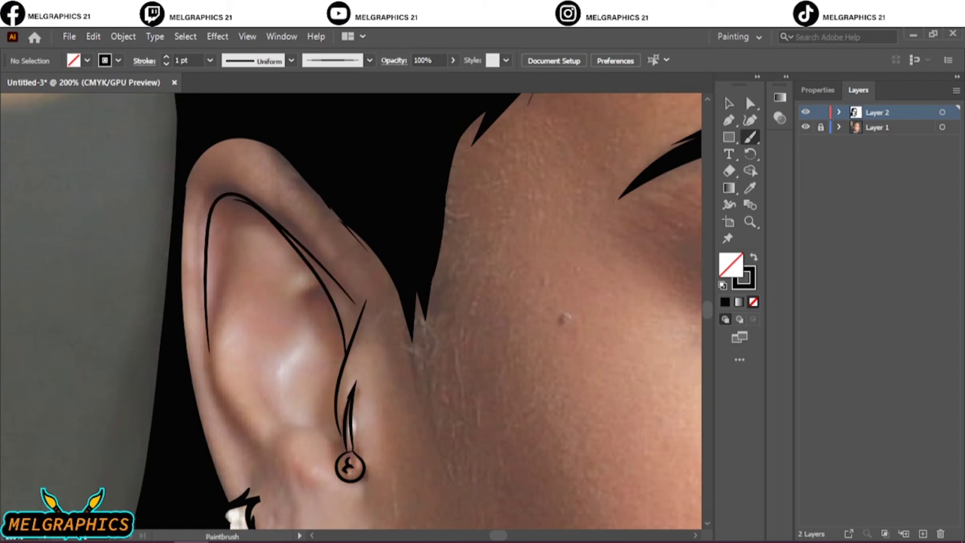
pyautogui.moveTo(238, 231); pyautogui.dragTo(264, 457)
pyautogui.moveTo(264, 241); pyautogui.dragTo(275, 415)
# Recheck the line art with the photo hidden and draw a thin stroke along the hairline.
pyautogui.hotkey('ctrl', '0')
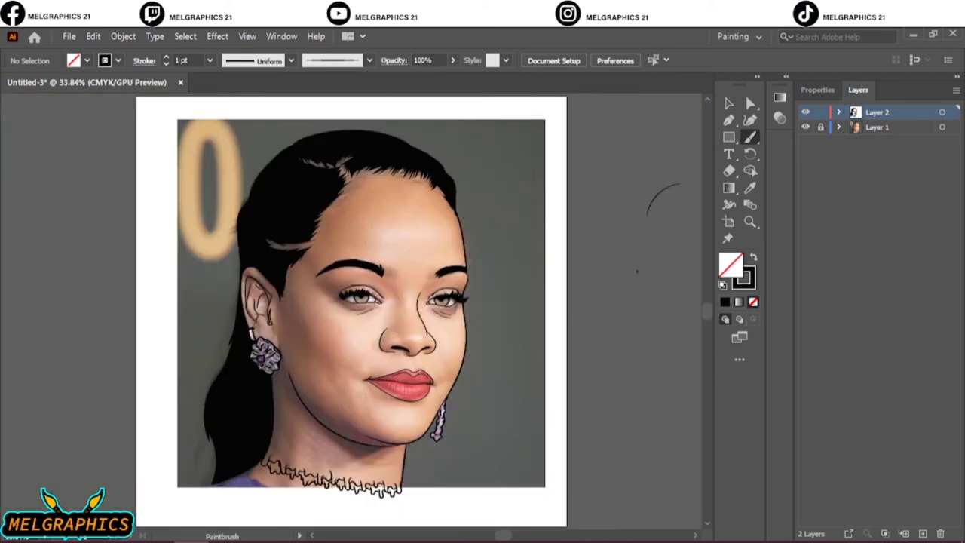
pyautogui.click(805, 127)
pyautogui.click(805, 126)
pyautogui.scroll(10, 260, 331)
pyautogui.hotkey('ctrl', '0')
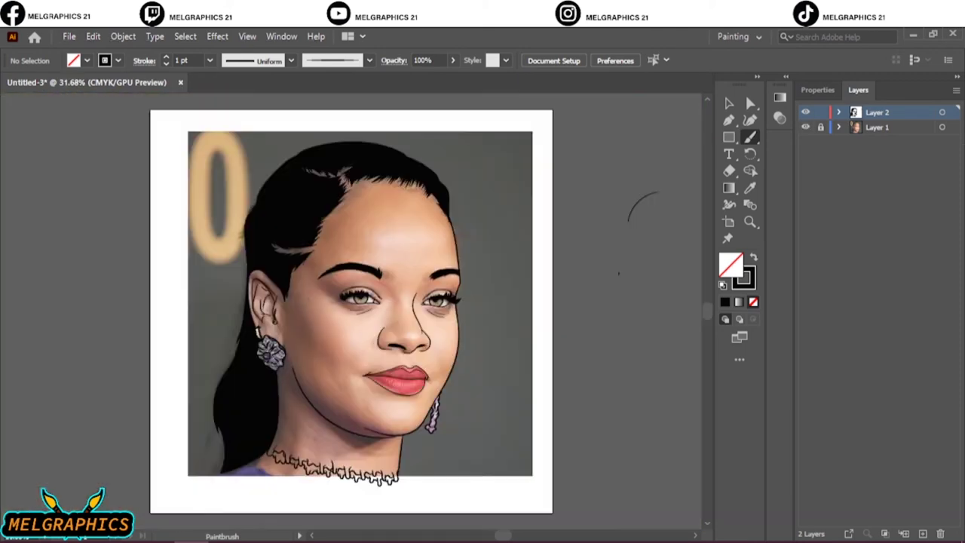
pyautogui.scroll(5, 256, 317)
pyautogui.scroll(5, 377, 302)
pyautogui.moveTo(328, 285); pyautogui.dragTo(295, 300)
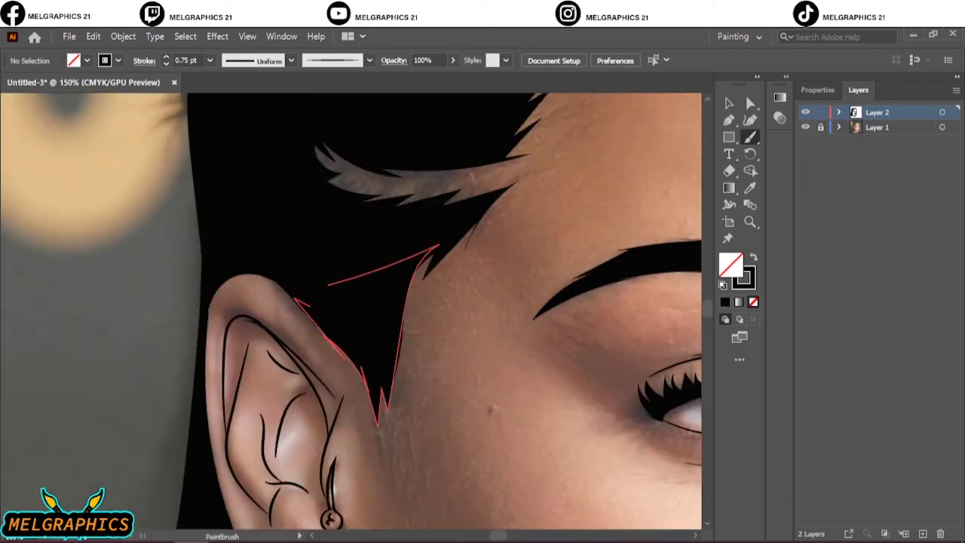
# Draw short hair strands near the temple, then hide the photo to review the line art.
pyautogui.hotkey('ctrl', 'shift', 'a')
pyautogui.moveTo(386, 394); pyautogui.dragTo(382, 452)
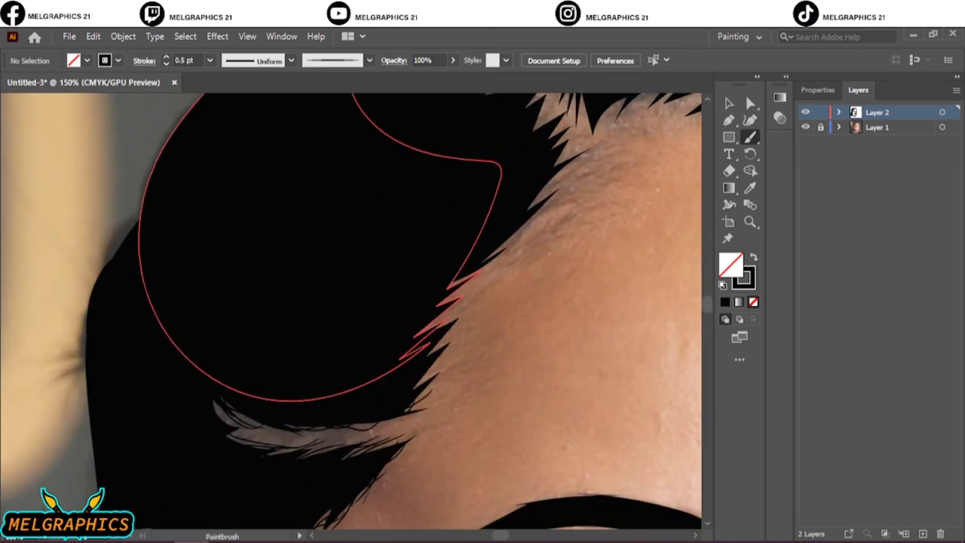
pyautogui.hotkey('ctrl', 'shift', 'a')
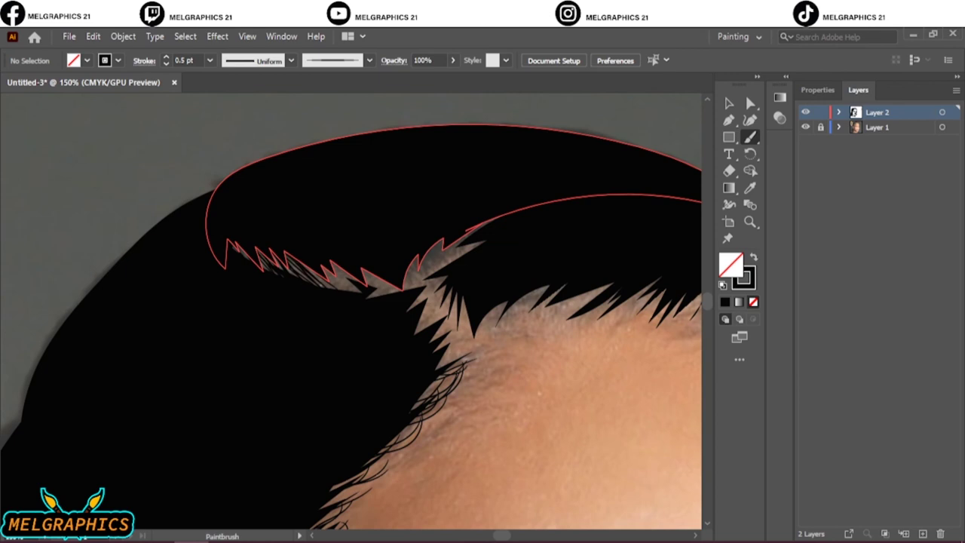
pyautogui.hotkey('ctrl', 'shift', 'a')
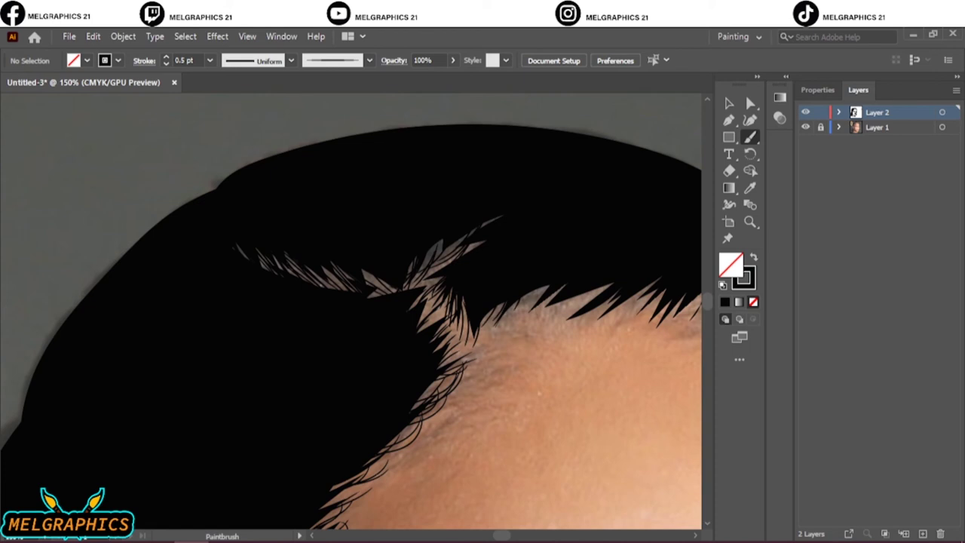
pyautogui.hscroll(5, 351, 311)
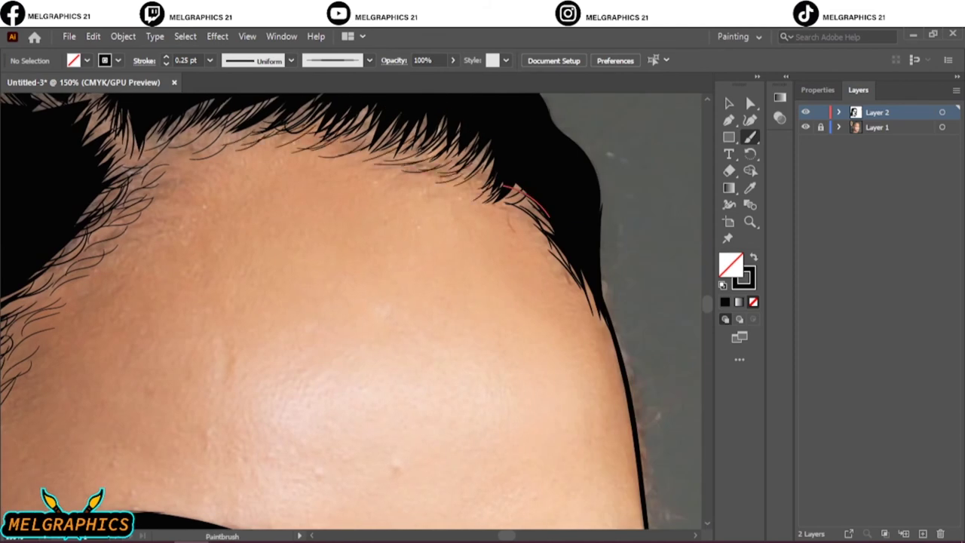
pyautogui.hotkey('ctrl', '0')
pyautogui.click(806, 126)
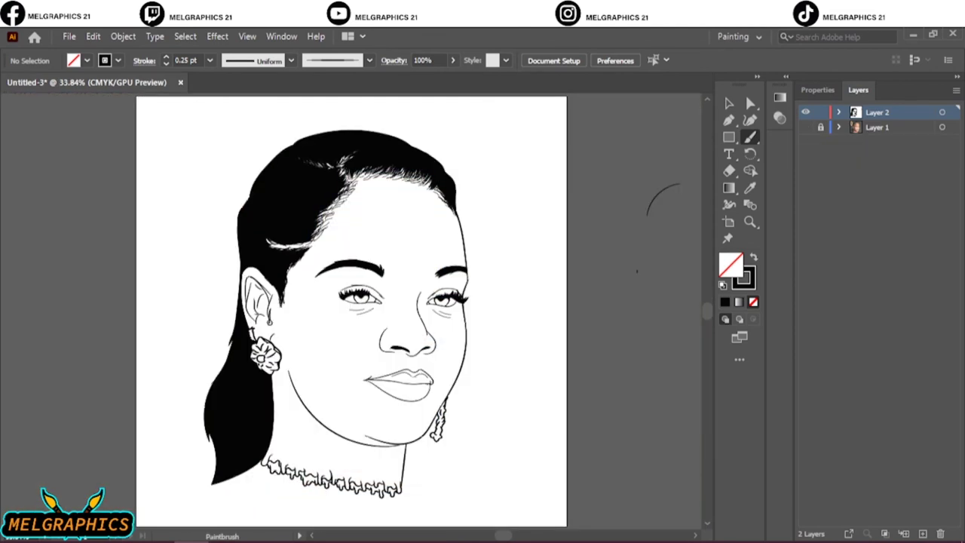
# Show the reference photo again and work over the eyebrows and hairline for feathery brow hairs.
pyautogui.click(805, 127)
pyautogui.scroll(5, 441, 270)
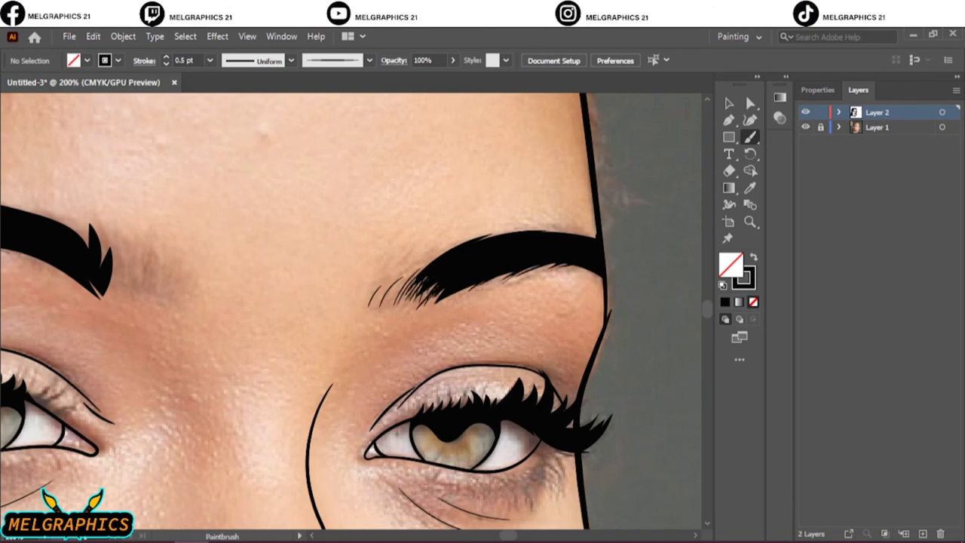
pyautogui.hscroll(-5, 404, 290)
pyautogui.scroll(3, 403, 291)
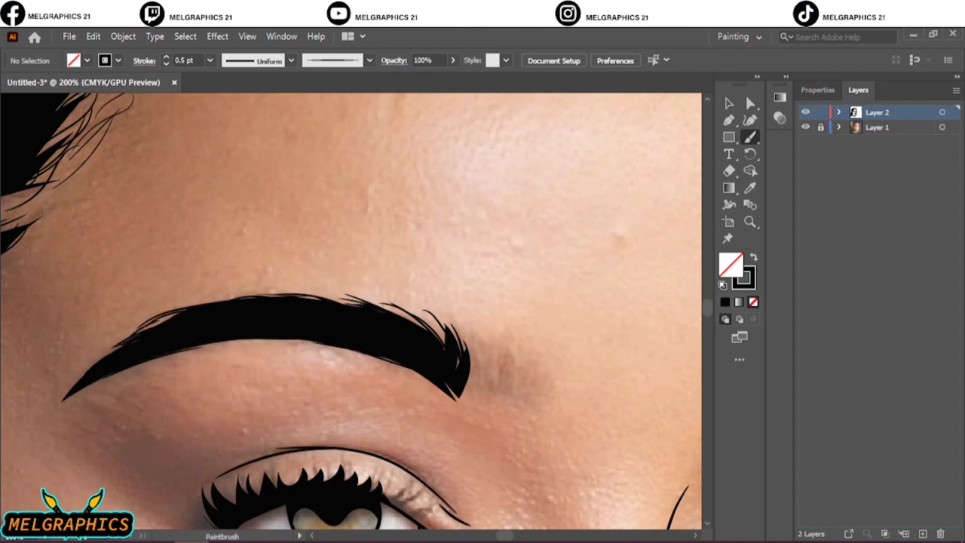
pyautogui.hotkey('ctrl', '0')
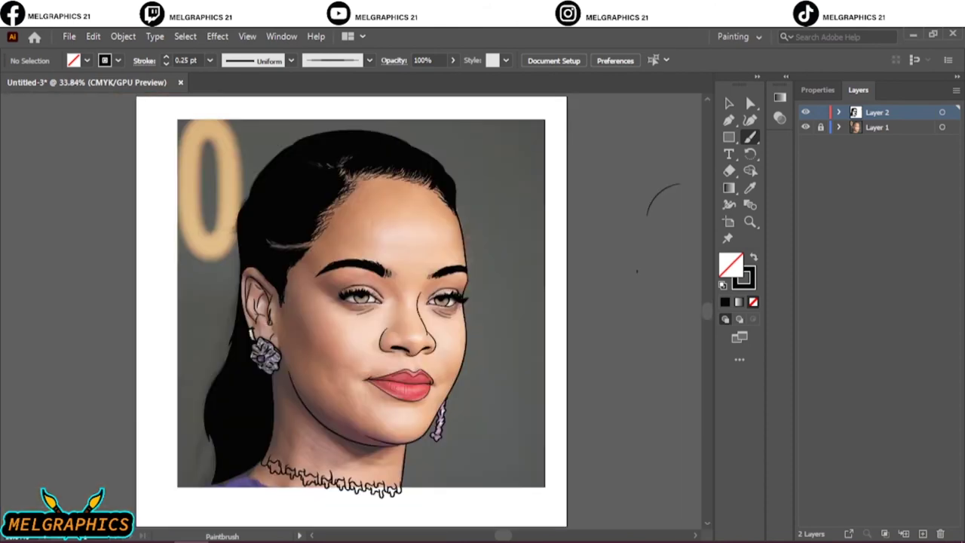
pyautogui.scroll(3, 425, 147)
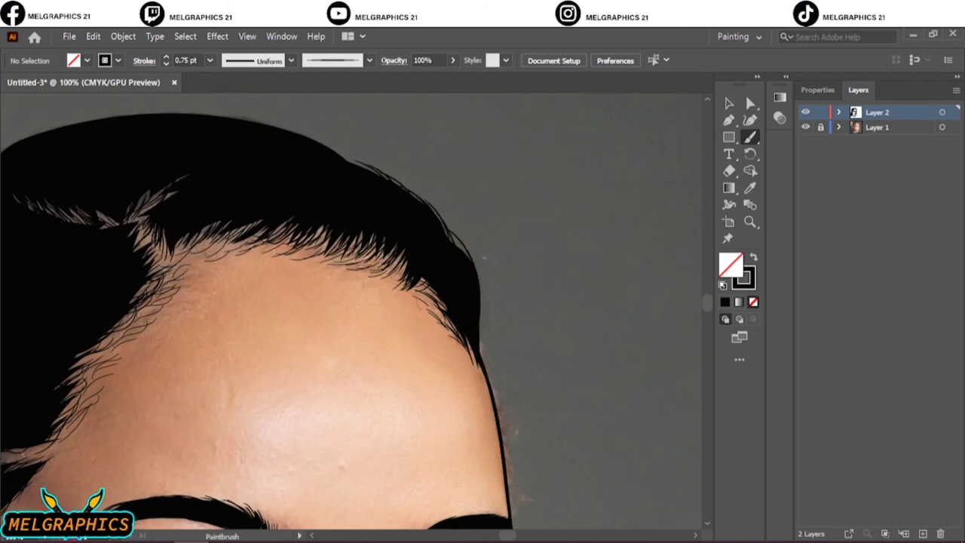
pyautogui.moveTo(185, 114); pyautogui.dragTo(468, 113)
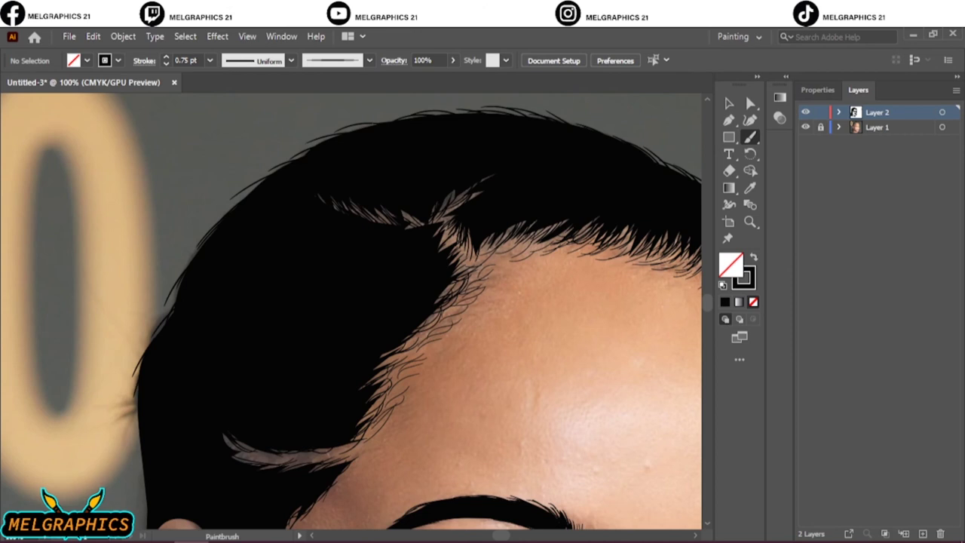
pyautogui.scroll(-4, 154, 150)
pyautogui.scroll(-1, 154, 149)
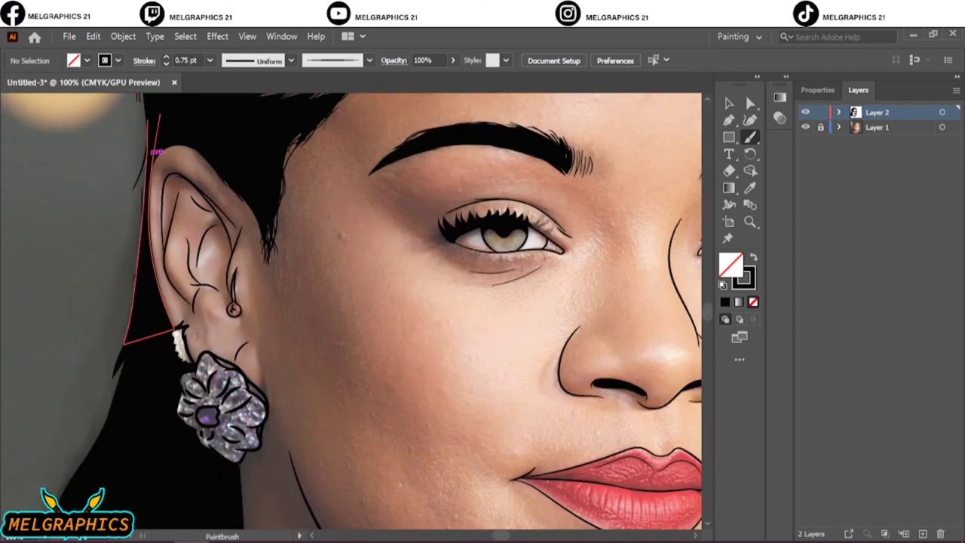
pyautogui.scroll(-3, 154, 150)
pyautogui.hscroll(-3, 154, 149)
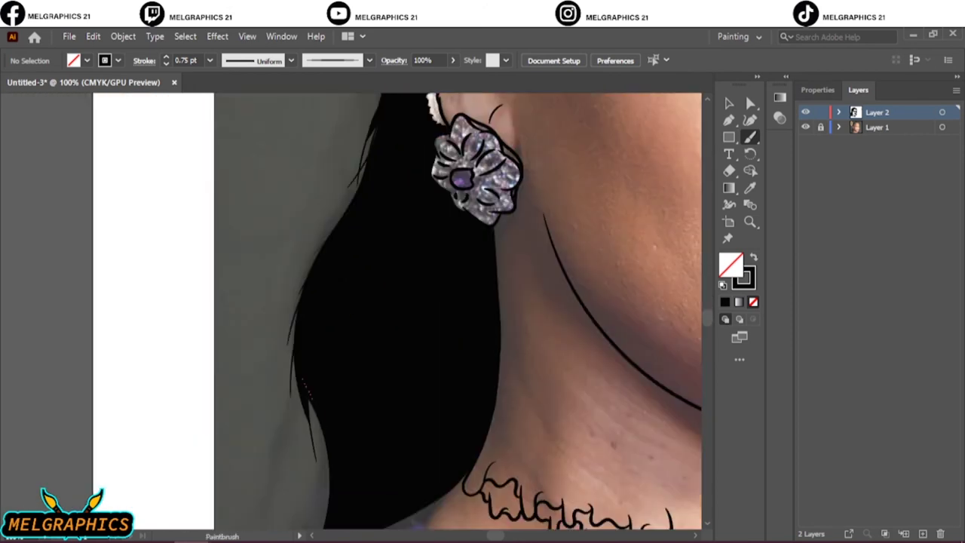
pyautogui.scroll(-2, 458, 311)
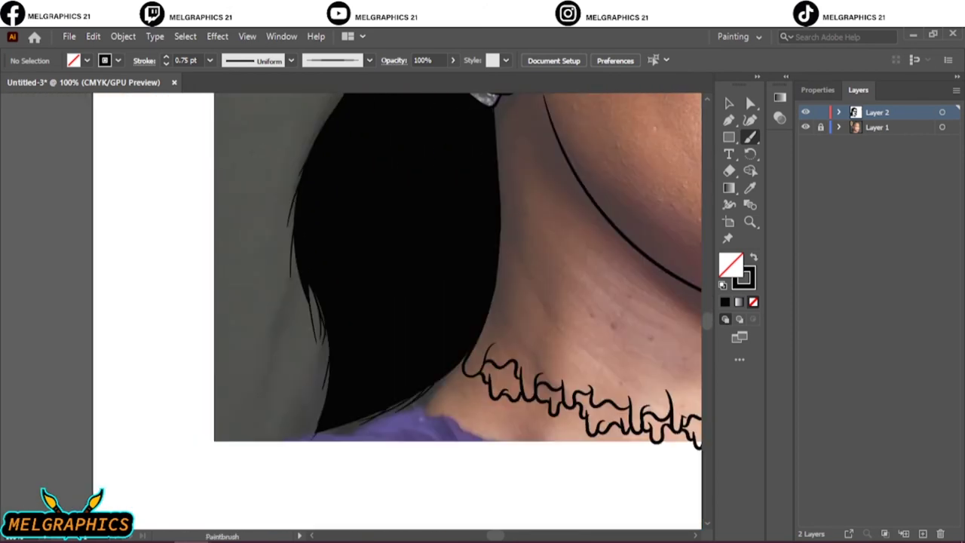
pyautogui.hotkey('ctrl', '0')
# Hide the photo, select all the line art, and duplicate the line-art layer as Layer 2 copy.
pyautogui.hotkey('ctrl', 'shift', 'w')
pyautogui.press('v')
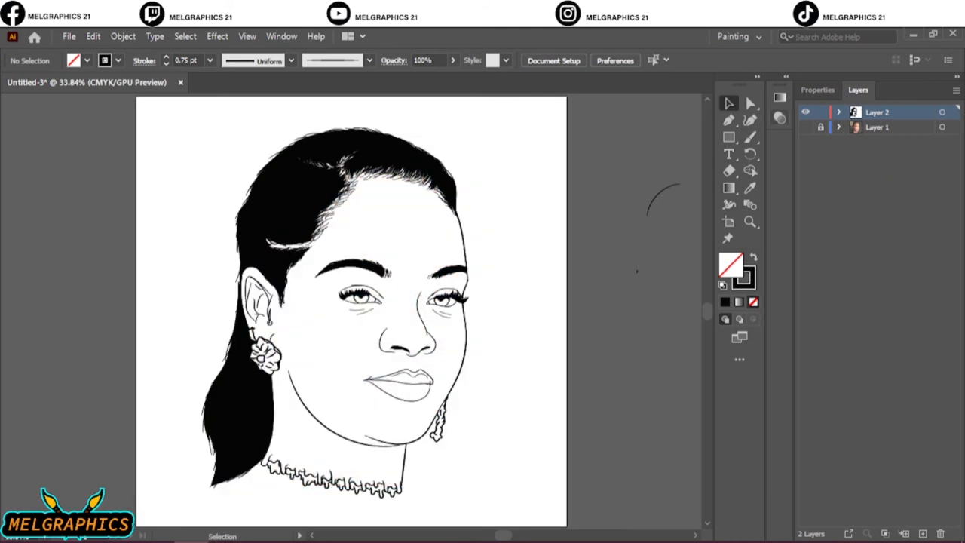
pyautogui.hotkey('ctrl', 'a')
pyautogui.click(818, 89)
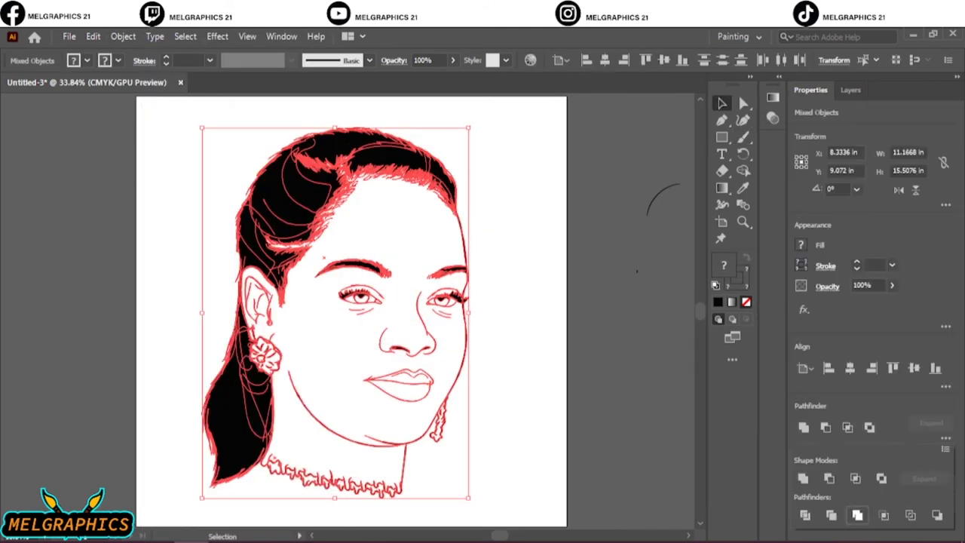
pyautogui.hotkey('ctrl', 'shift', 'a')
pyautogui.click(858, 90)
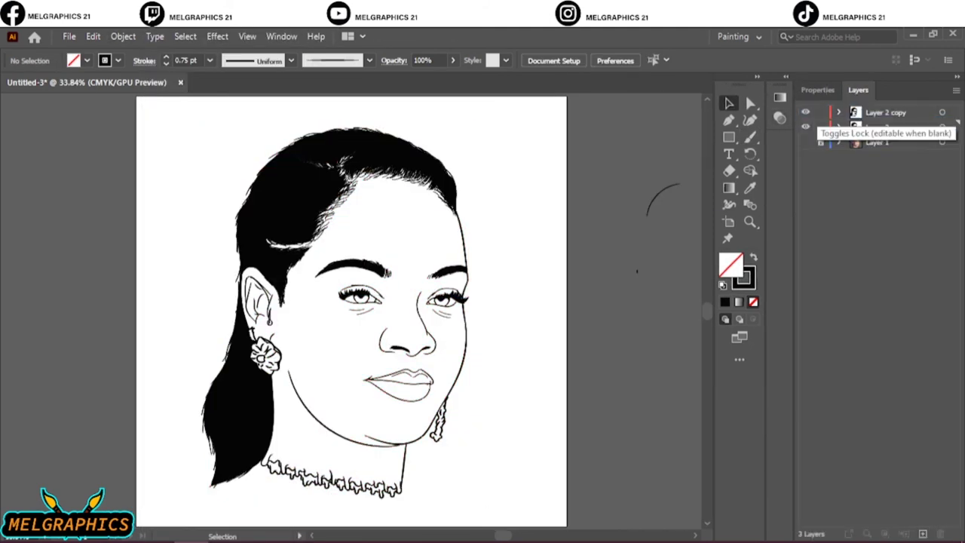
# Lock the duplicated line-art layer, target Layer 2, and set a light orange fill.
pyautogui.click(820, 112)
pyautogui.click(882, 126)
pyautogui.click(753, 257)
pyautogui.doubleClick(729, 264)
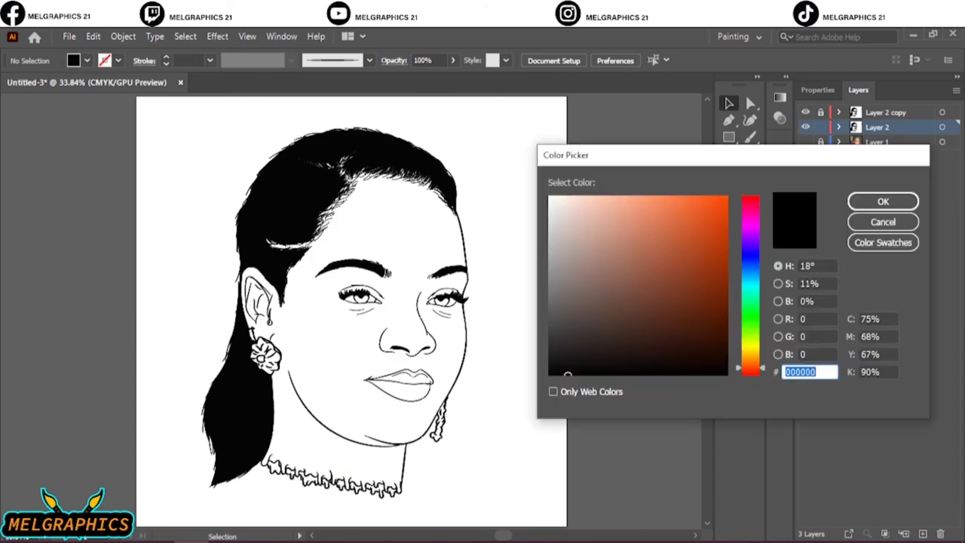
pyautogui.click(674, 196)
pyautogui.press('Return')
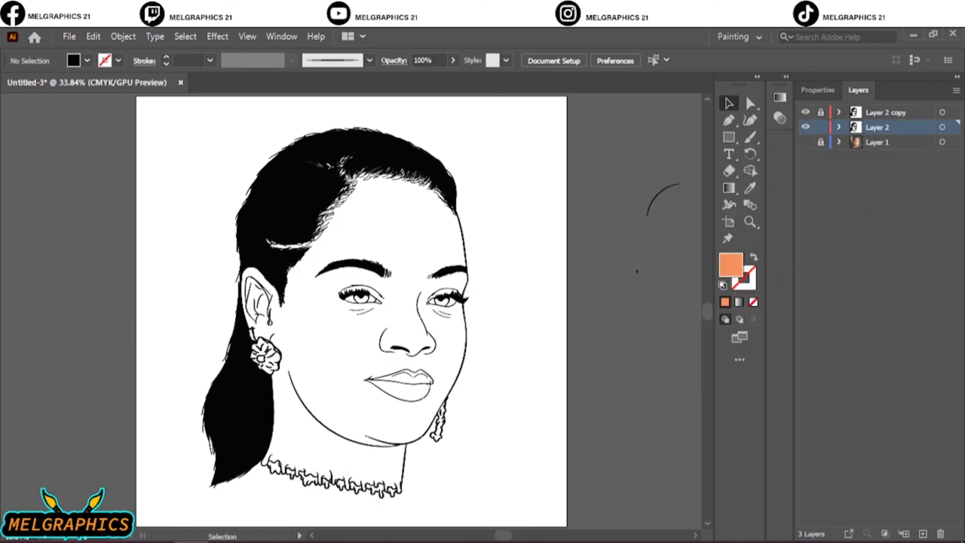
# Draw an orange rectangle over the whole portrait and slightly deepen its colour balance.
pyautogui.press('m')
pyautogui.moveTo(176, 122); pyautogui.dragTo(522, 507)
pyautogui.hotkey('ctrl', '+')
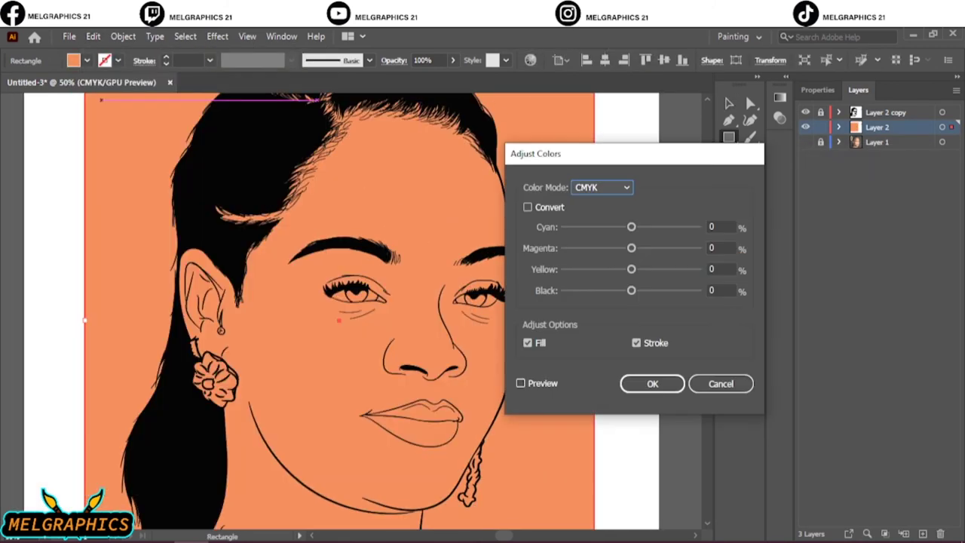
pyautogui.click(520, 383)
pyautogui.moveTo(631, 290); pyautogui.dragTo(634, 269)
pyautogui.hotkey('shift', 'Tab')
pyautogui.hotkey('shift', 'Tab')
pyautogui.write('5')
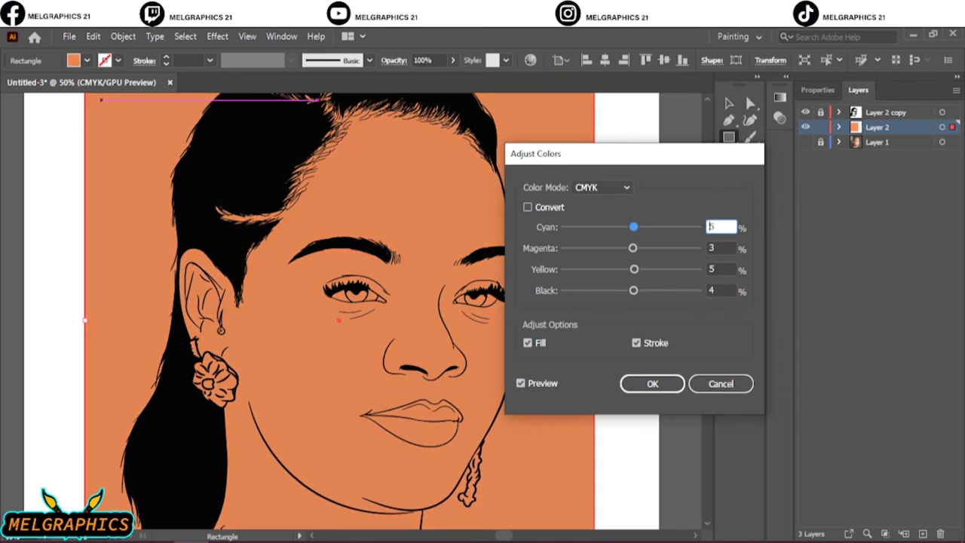
pyautogui.press('Return')
# Select all the artwork, clear the selection, and bring up options for the portrait group.
pyautogui.rightClick(573, 183)
pyautogui.press('Escape')
pyautogui.press('v')
pyautogui.hotkey('ctrl', 'a')
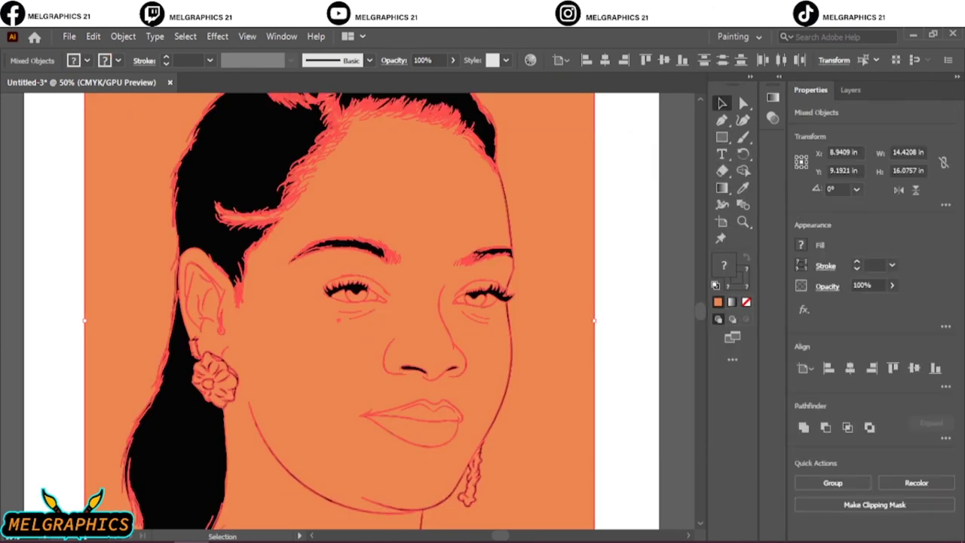
pyautogui.hotkey('ctrl', 'shift', 'a')
pyautogui.rightClick(508, 243)
# In isolation mode, fill the neck drip fringe with dark maroon #2b1010.
pyautogui.click(556, 349)
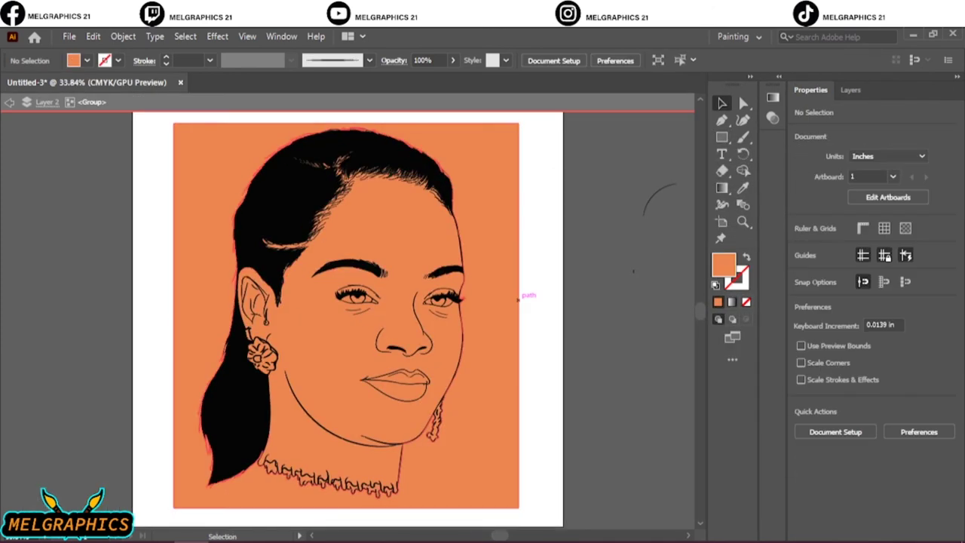
pyautogui.scroll(4, 523, 294)
pyautogui.click(226, 407)
pyautogui.hscroll(4, 347, 317)
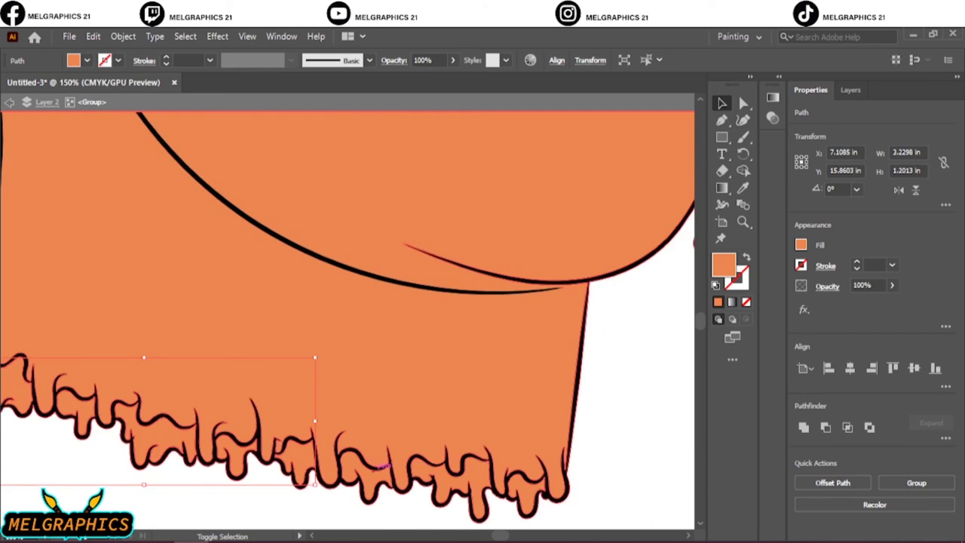
pyautogui.doubleClick(723, 264)
pyautogui.write('2b1010')
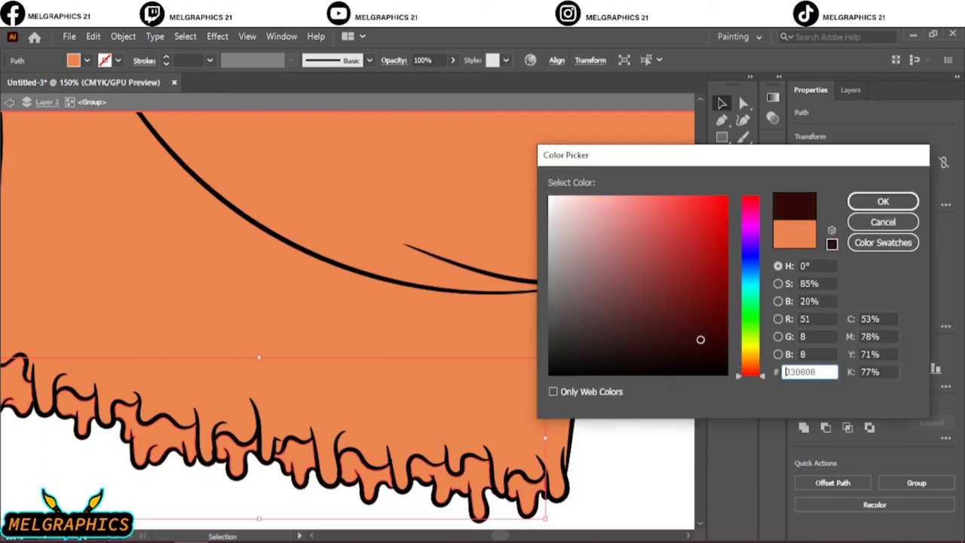
pyautogui.press('Return')
pyautogui.hotkey('ctrl', 'shift', 'a')
pyautogui.hotkey('ctrl', '0')
# Fill the lips with red-pink #e85555.
pyautogui.click(396, 380)
pyautogui.scroll(3, 396, 381)
pyautogui.scroll(2, 482, 331)
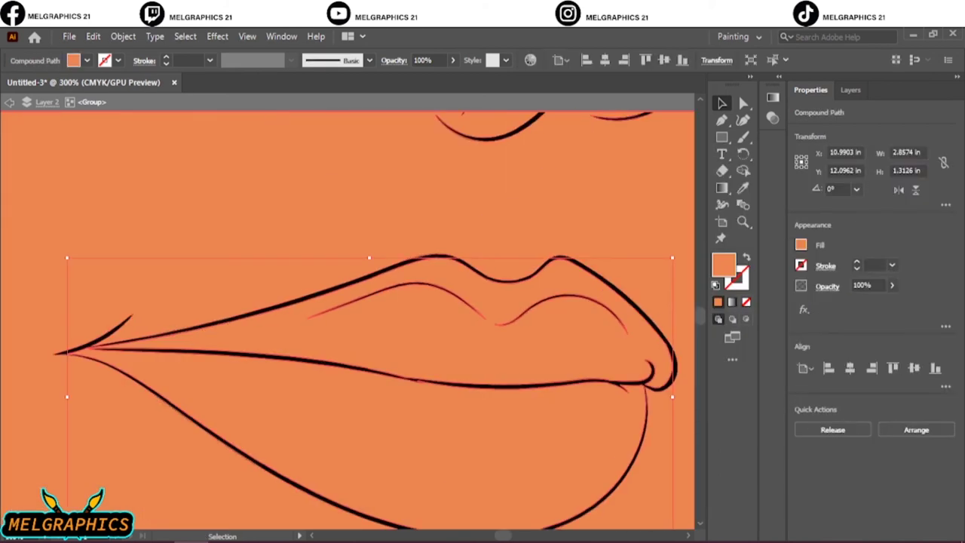
pyautogui.doubleClick(723, 263)
pyautogui.write('e85555')
pyautogui.press('Return')
pyautogui.hscroll(4, 346, 317)
pyautogui.doubleClick(723, 264)
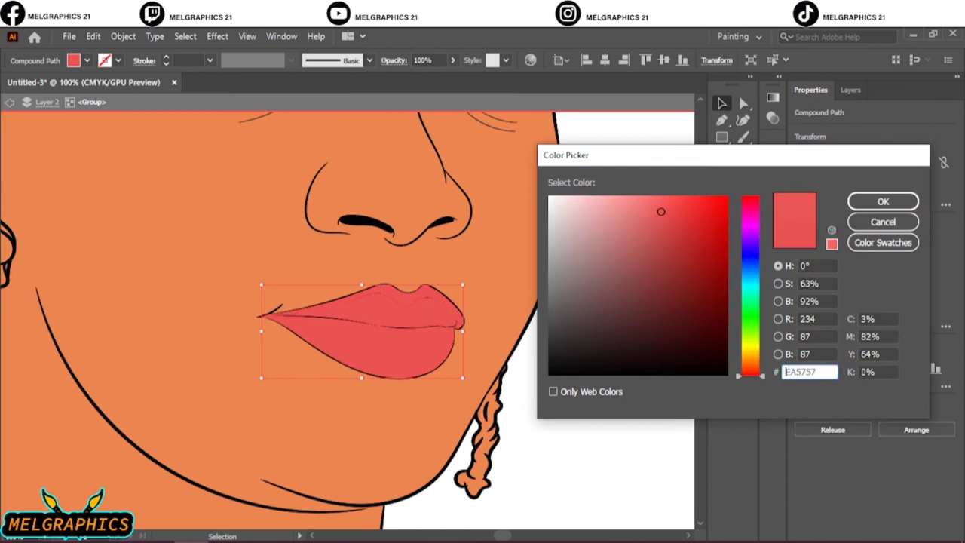
pyautogui.press('Return')
# Colour the dangling earring pink and copy that pink onto the flower earring with the Eyedropper.
pyautogui.click(487, 429)
pyautogui.doubleClick(723, 264)
pyautogui.click(644, 196)
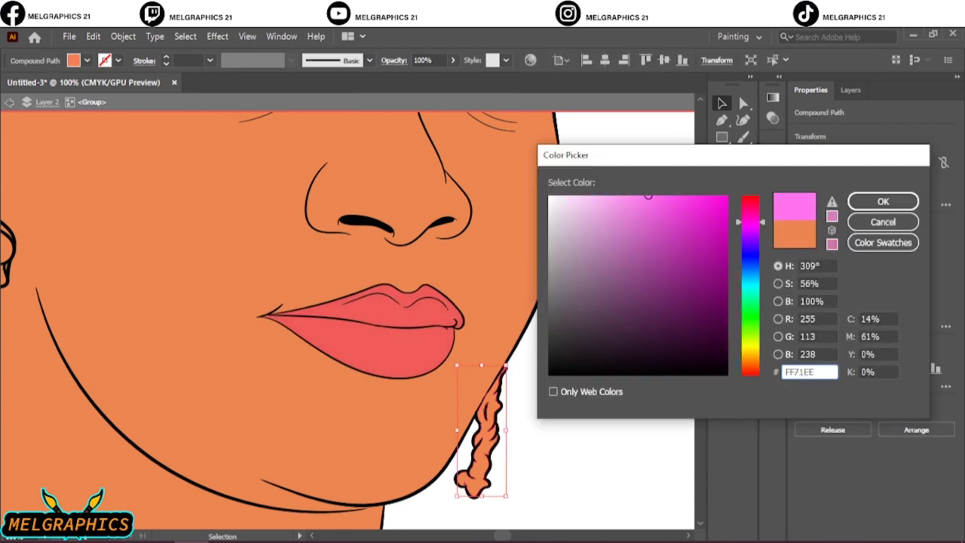
pyautogui.click(641, 215)
pyautogui.press('Escape')
pyautogui.hscroll(-5, 347, 317)
pyautogui.click(49, 242)
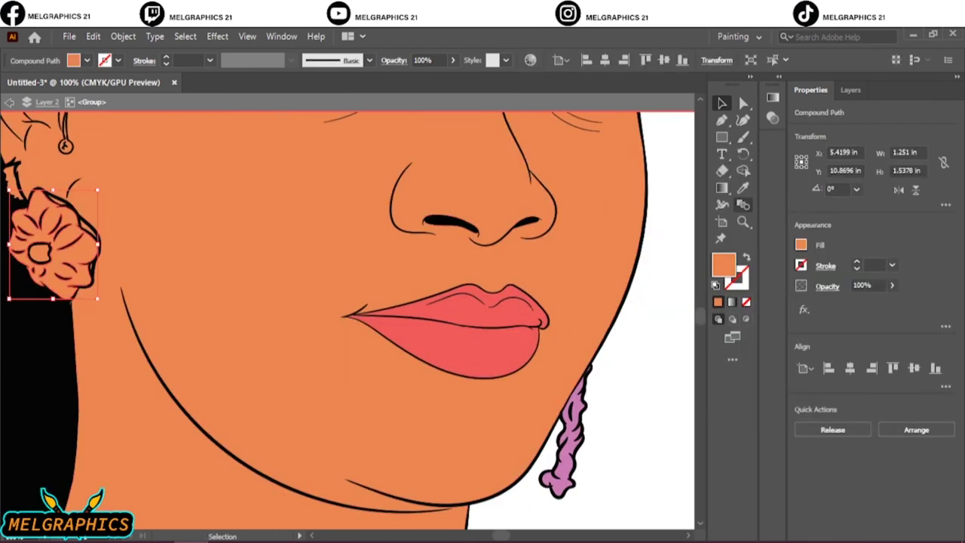
pyautogui.press('i')
pyautogui.click(561, 453)
pyautogui.doubleClick(723, 264)
pyautogui.press('Return')
# Make the flower earring's centre purple.
pyautogui.scroll(2, 64, 245)
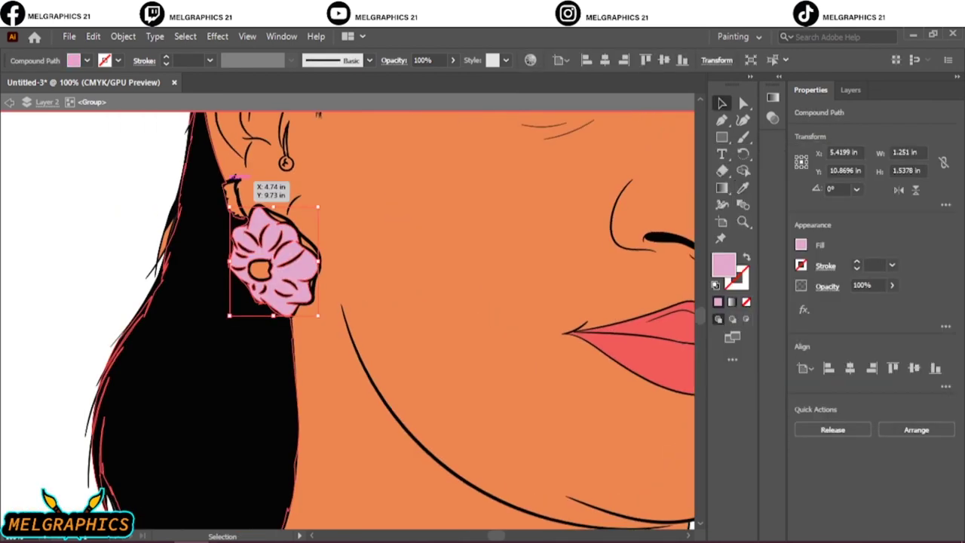
pyautogui.click(297, 300)
pyautogui.doubleClick(723, 263)
pyautogui.click(665, 210)
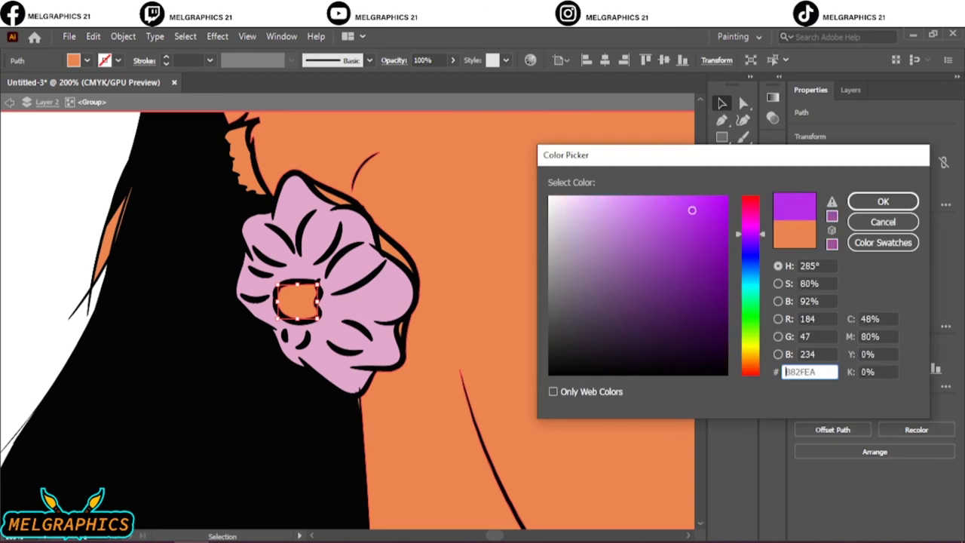
pyautogui.click(882, 202)
pyautogui.scroll(3, 355, 278)
pyautogui.hscroll(3, 414, 405)
# Fill the small jagged piece behind the earring with a fine-tuned golden orange.
pyautogui.click(413, 405)
pyautogui.scroll(-3, 413, 405)
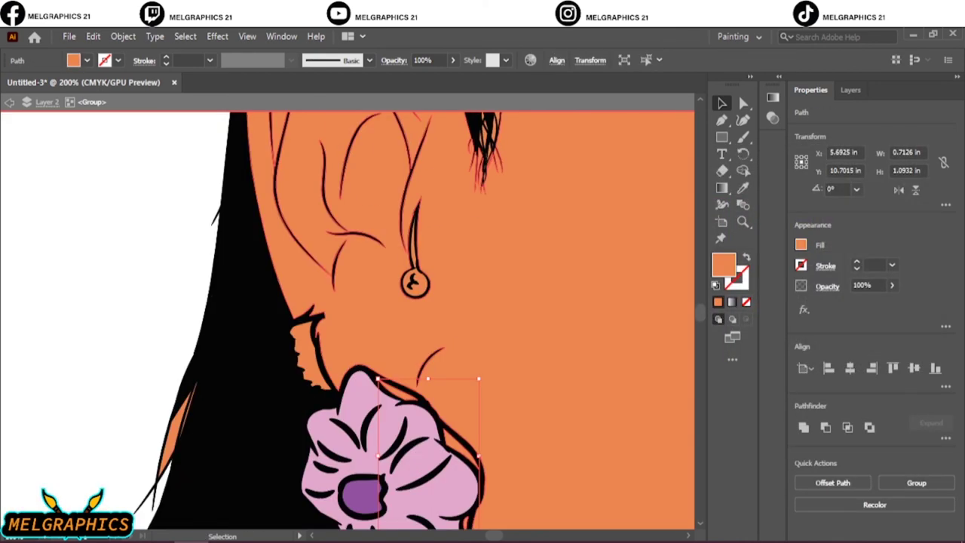
pyautogui.doubleClick(723, 264)
pyautogui.click(883, 198)
pyautogui.moveTo(320, 337); pyautogui.dragTo(323, 341)
pyautogui.doubleClick(723, 264)
pyautogui.click(750, 359)
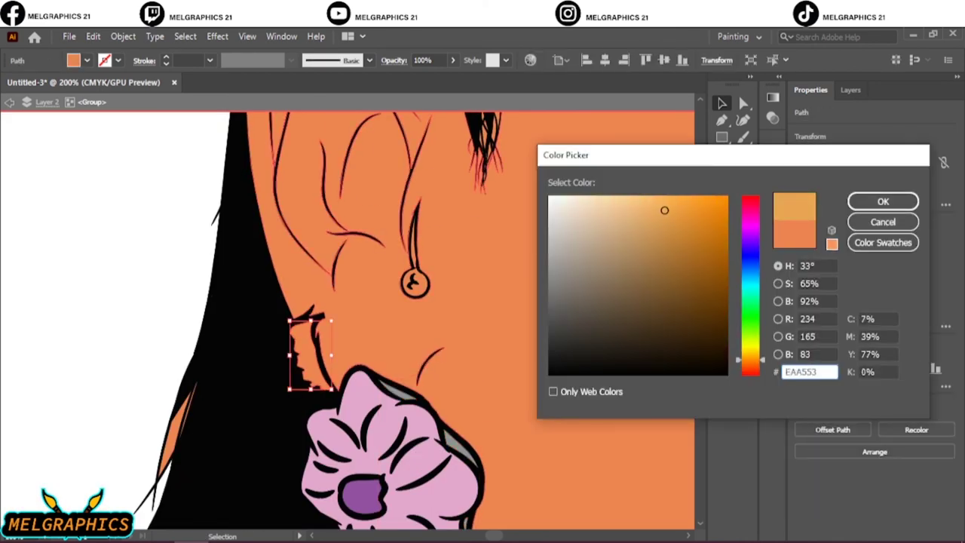
pyautogui.moveTo(664, 209)
pyautogui.mouseDown()
pyautogui.moveTo(660, 217)
pyautogui.moveTo(703, 253)
pyautogui.mouseUp()
pyautogui.click(883, 201)
pyautogui.scroll(3, 414, 283)
# Give the iris a warm brown fill by shifting the Color Picker hue toward brown.
pyautogui.click(431, 301)
pyautogui.doubleClick(723, 264)
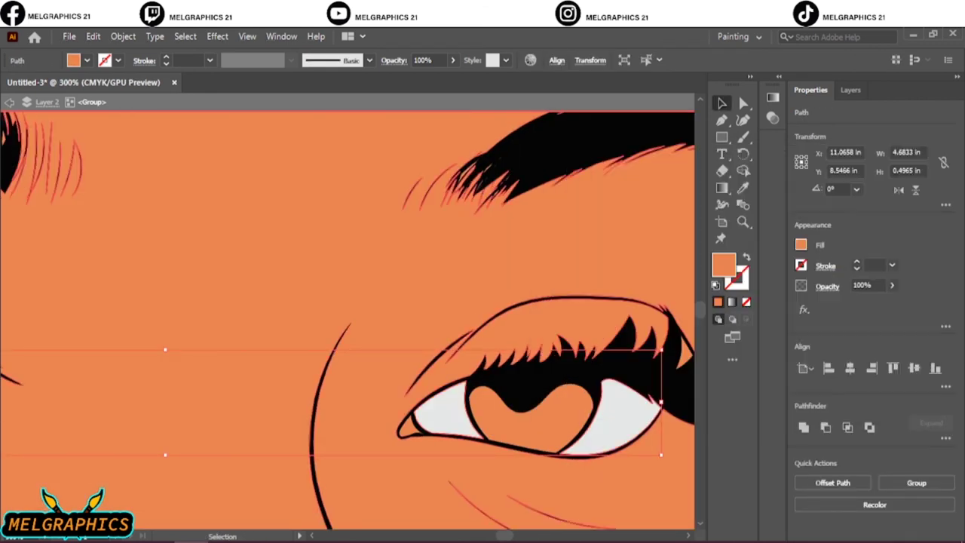
pyautogui.moveTo(751, 367); pyautogui.dragTo(751, 353)
pyautogui.moveTo(666, 209)
pyautogui.mouseDown()
pyautogui.moveTo(679, 249)
pyautogui.moveTo(635, 252)
pyautogui.moveTo(657, 259)
pyautogui.mouseUp()
pyautogui.press('Return')
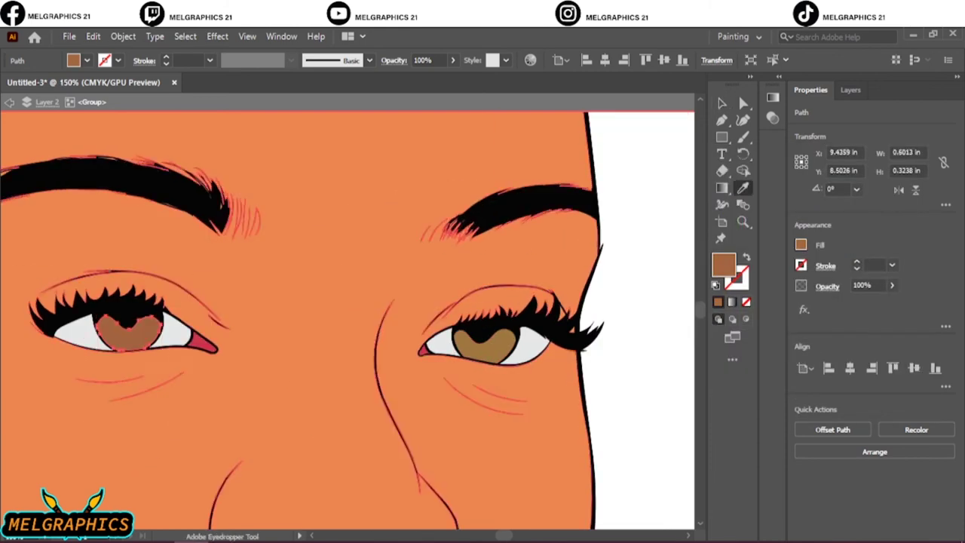
pyautogui.press('F7')
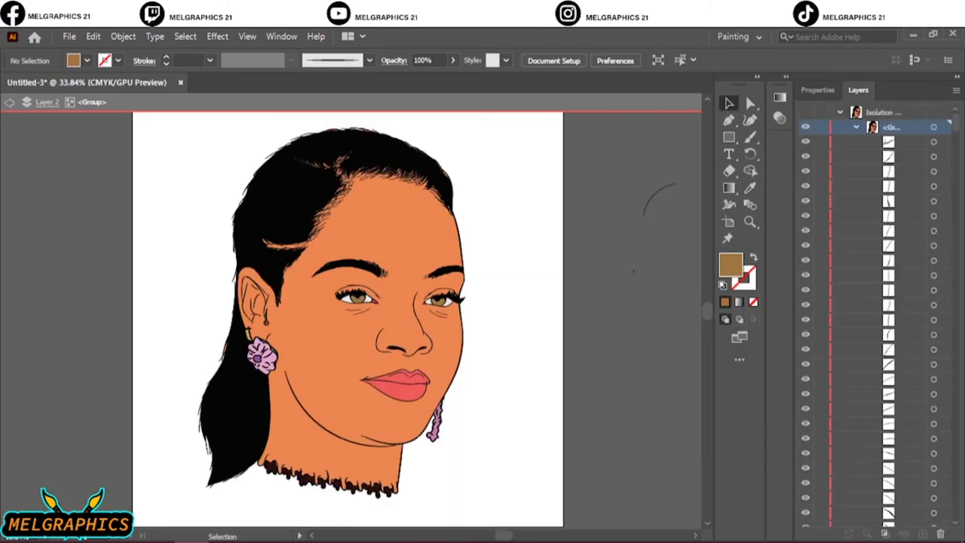
# Review the sublayers, selecting the small shape beside the nose and the pink flower earring.
pyautogui.moveTo(820, 141); pyautogui.dragTo(821, 520)
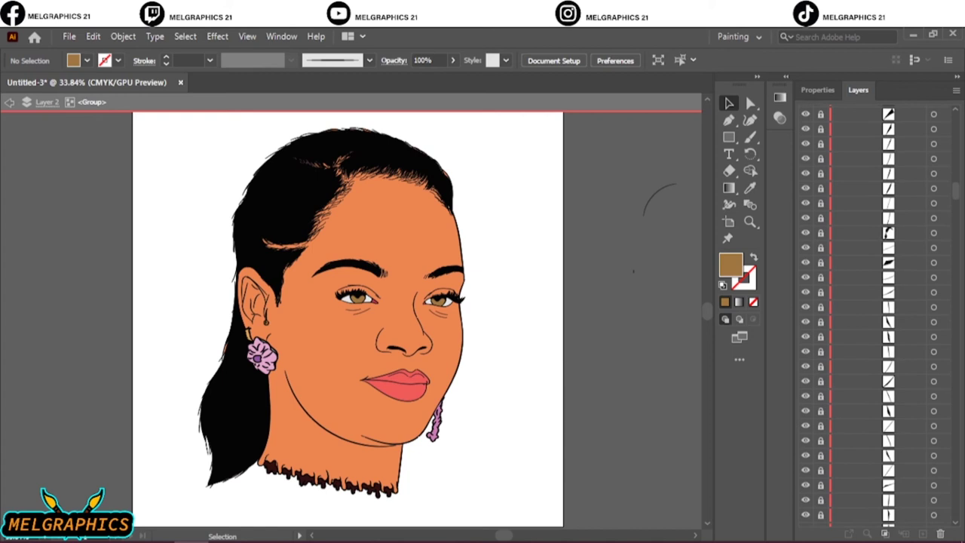
pyautogui.scroll(-5, 867, 316)
pyautogui.click(933, 292)
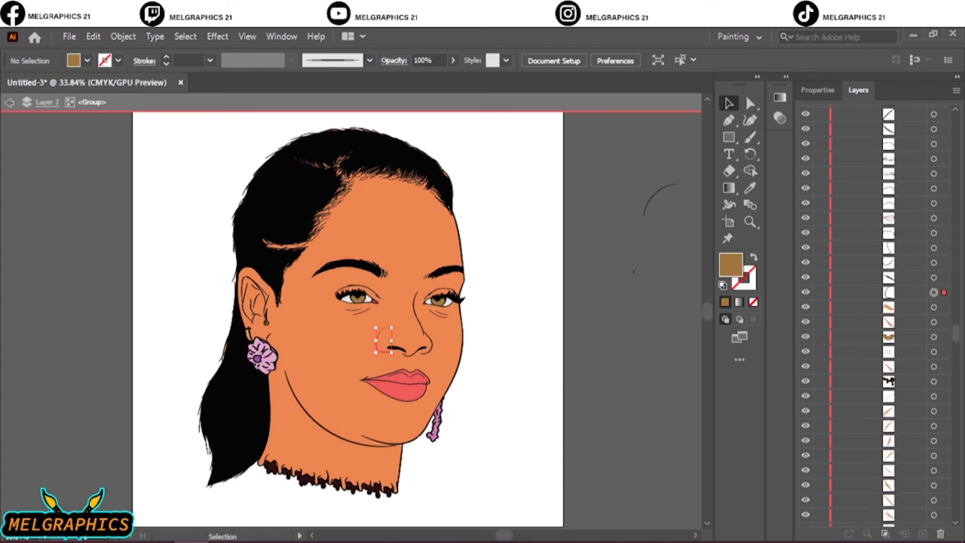
pyautogui.scroll(-3, 878, 316)
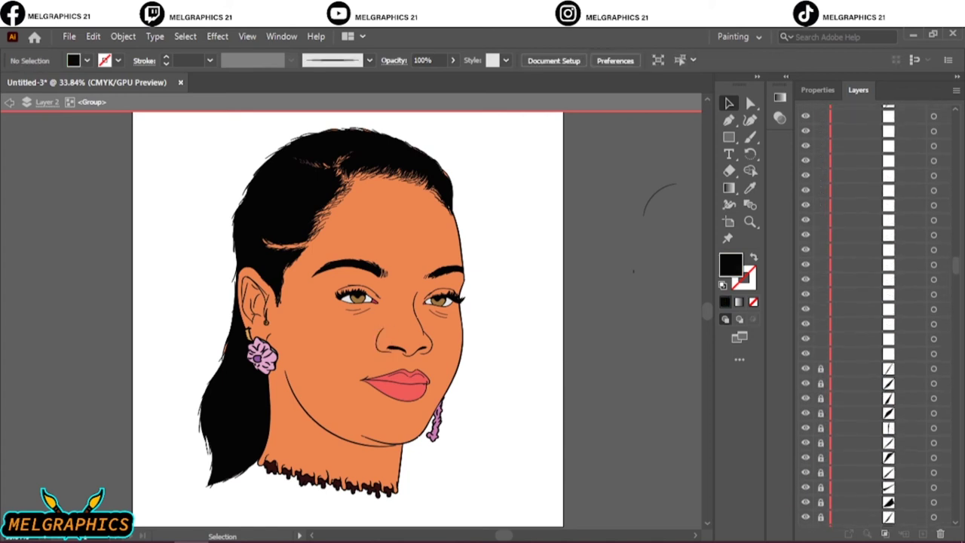
pyautogui.scroll(3, 875, 317)
pyautogui.scroll(-2, 867, 317)
pyautogui.scroll(-2, 867, 316)
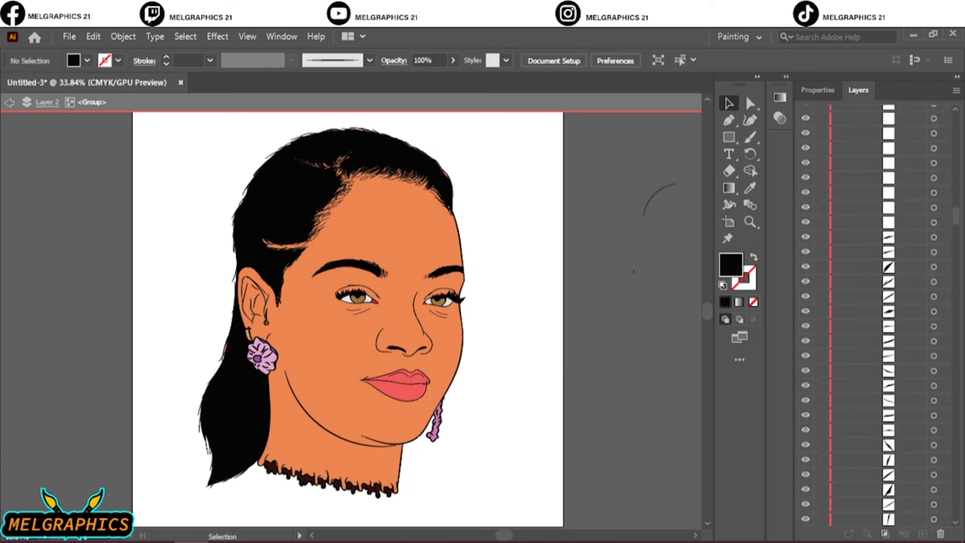
pyautogui.scroll(-2, 867, 317)
pyautogui.scroll(-2, 867, 317)
pyautogui.press('a')
pyautogui.scroll(4, 362, 174)
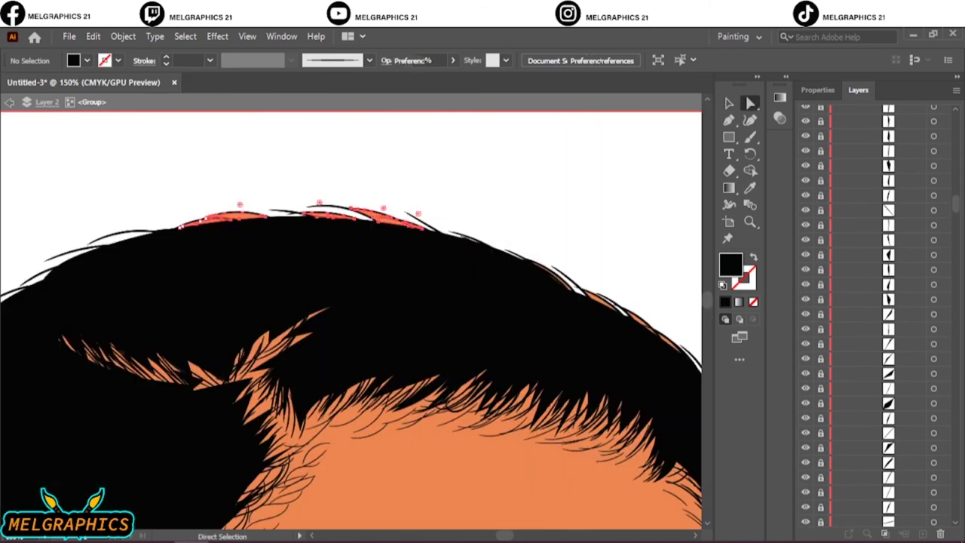
pyautogui.hscroll(-6, 213, 343)
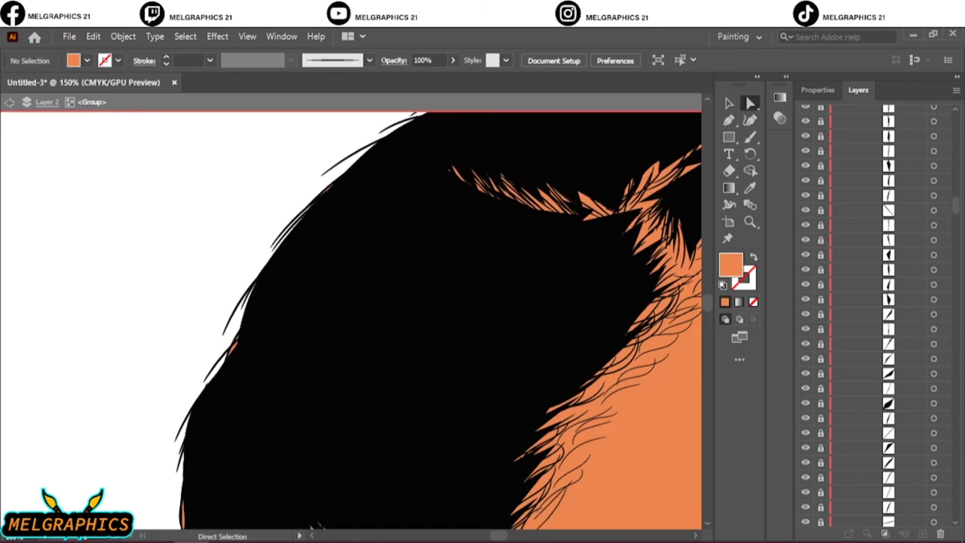
pyautogui.scroll(-3, 212, 343)
pyautogui.scroll(-3, 213, 343)
pyautogui.scroll(-5, 211, 343)
pyautogui.click(302, 287)
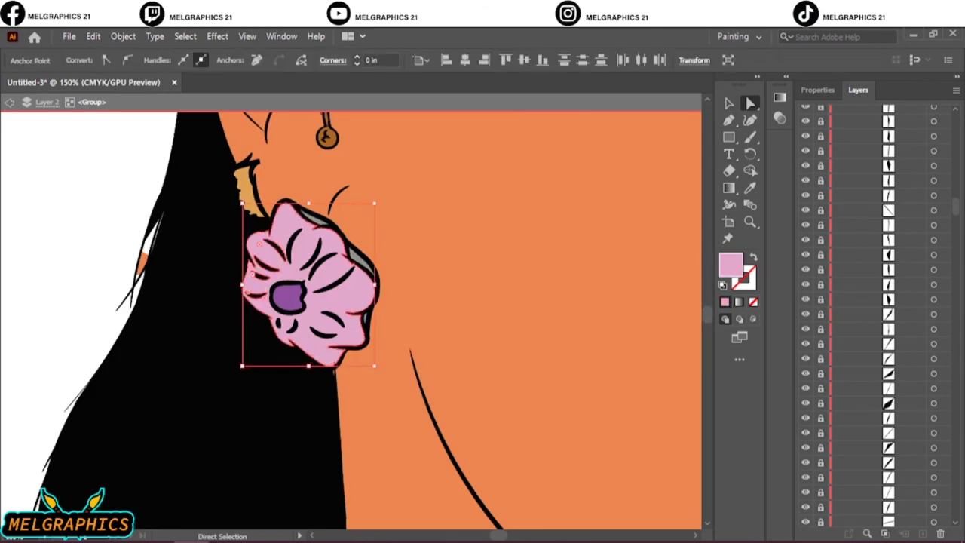
pyautogui.scroll(-5, 136, 264)
pyautogui.scroll(-4, 350, 317)
# Exit the isolated group, fit the artboard, and duplicate Layer 2 as Layer 2 copy 2.
pyautogui.hotkey('ctrl', '0')
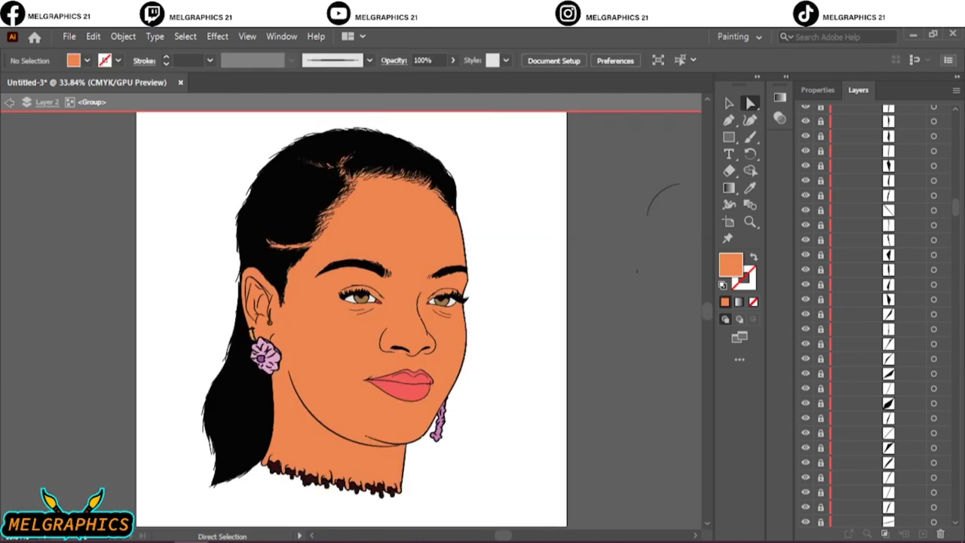
pyautogui.press('Escape')
pyautogui.press('v')
pyautogui.moveTo(877, 126); pyautogui.dragTo(904, 533)
# Delete the orange skin fill and the orange parting strands from the copy.
pyautogui.press('a')
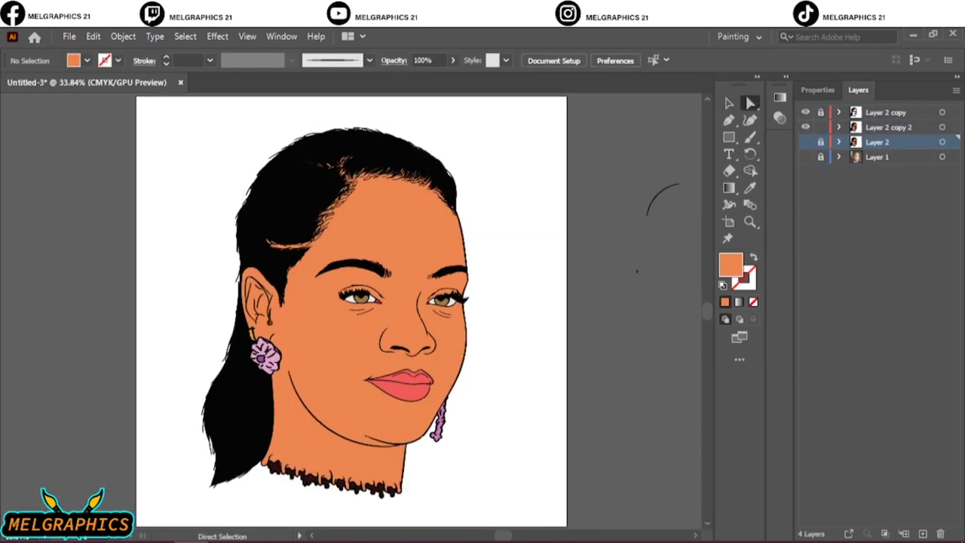
pyautogui.click(418, 204)
pyautogui.press('Delete')
pyautogui.moveTo(405, 181); pyautogui.dragTo(355, 140)
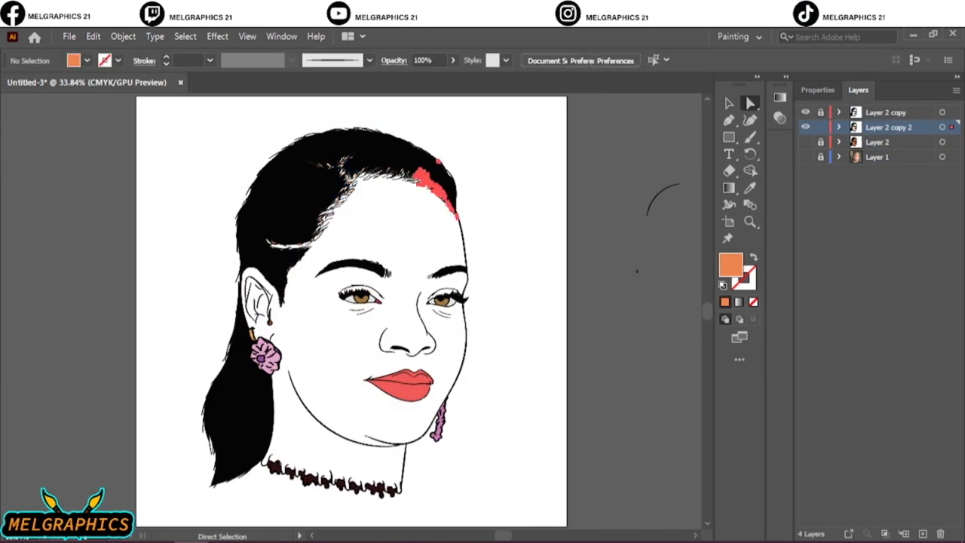
pyautogui.press('Delete')
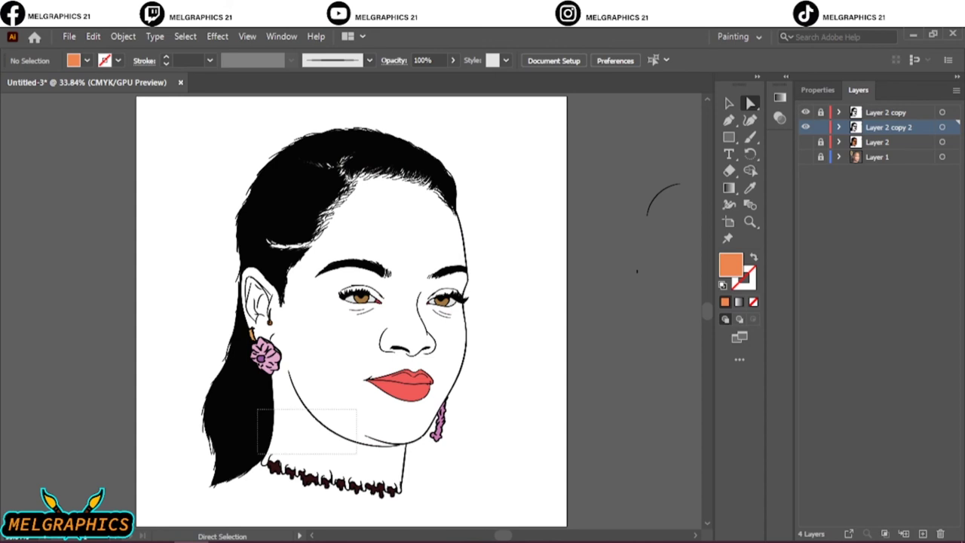
# Show Layer 2 again and duplicate the line-art layer.
pyautogui.click(806, 142)
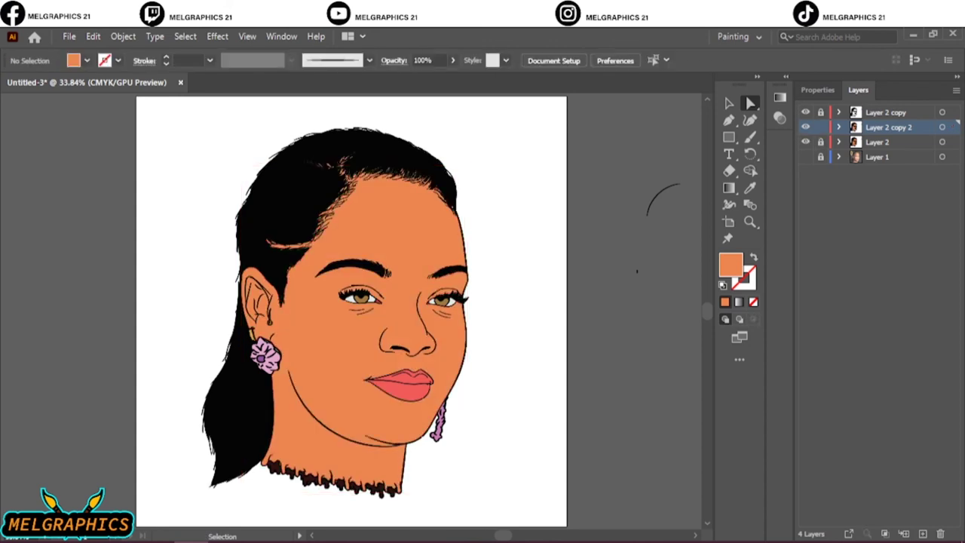
pyautogui.click(838, 127)
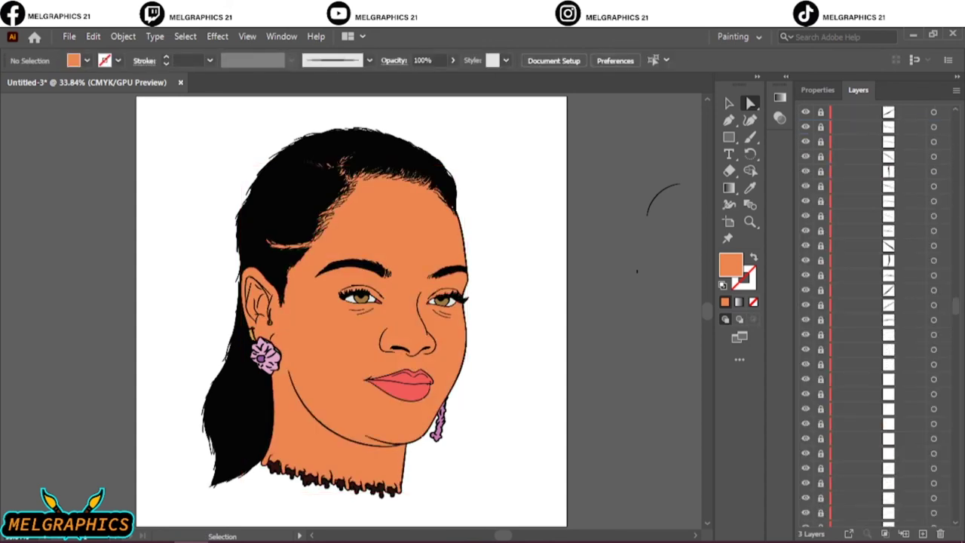
pyautogui.scroll(10, 875, 302)
pyautogui.click(839, 112)
pyautogui.moveTo(886, 126); pyautogui.dragTo(904, 533)
# Hide the flat orange skin layer and expand Layer 2's contents.
pyautogui.click(805, 141)
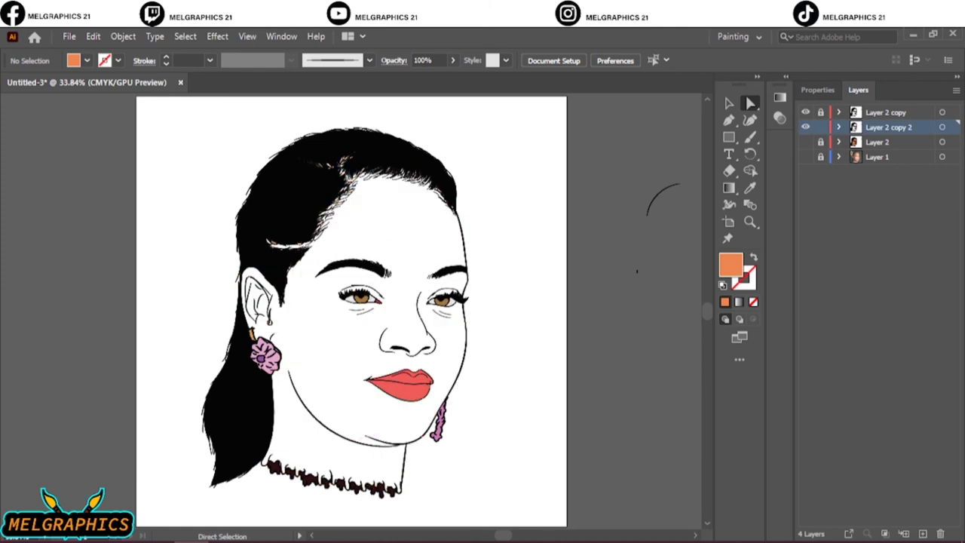
pyautogui.scroll(2, 258, 300)
pyautogui.scroll(2, 483, 302)
pyautogui.scroll(5, 558, 339)
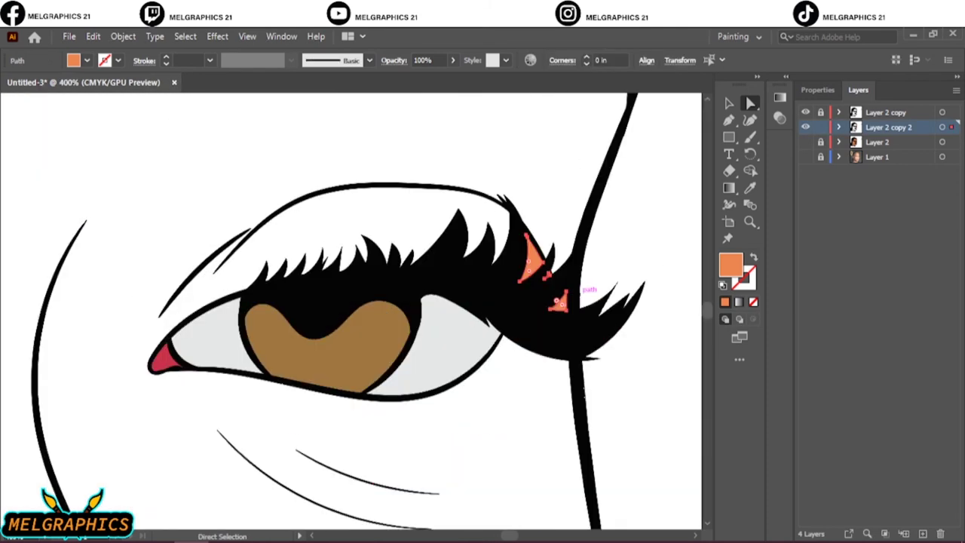
pyautogui.scroll(-6, 558, 339)
pyautogui.click(840, 142)
# Add a new empty shading layer and set the fill colour to D8754A.
pyautogui.click(903, 533)
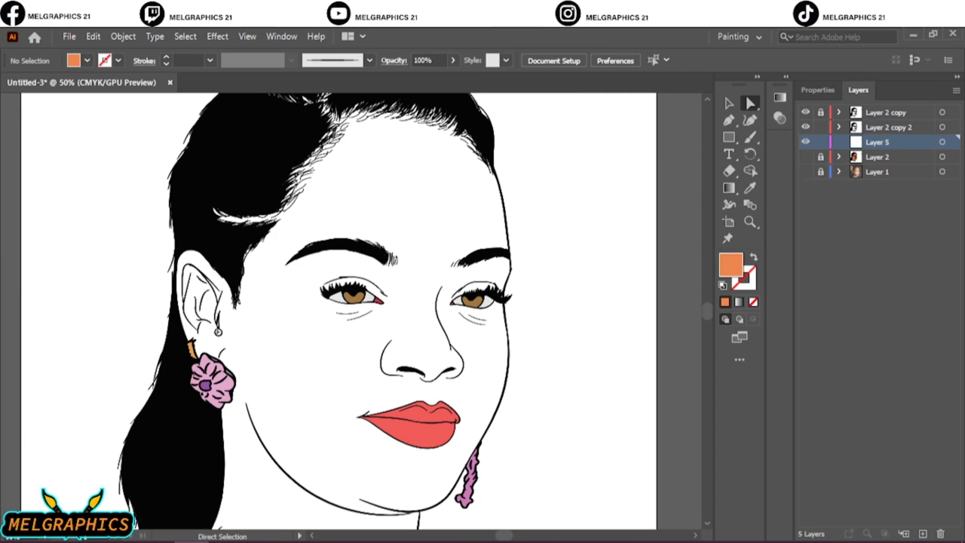
pyautogui.doubleClick(731, 264)
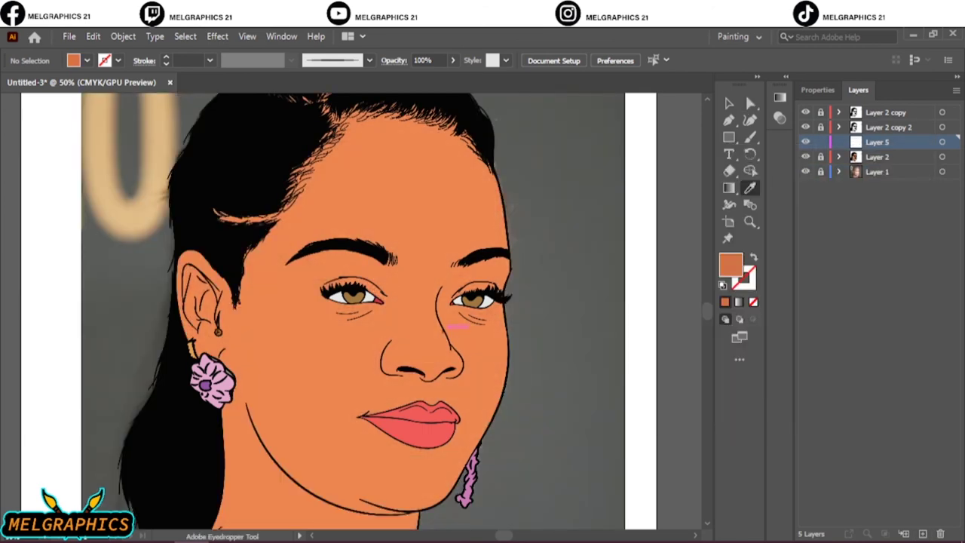
pyautogui.doubleClick(730, 264)
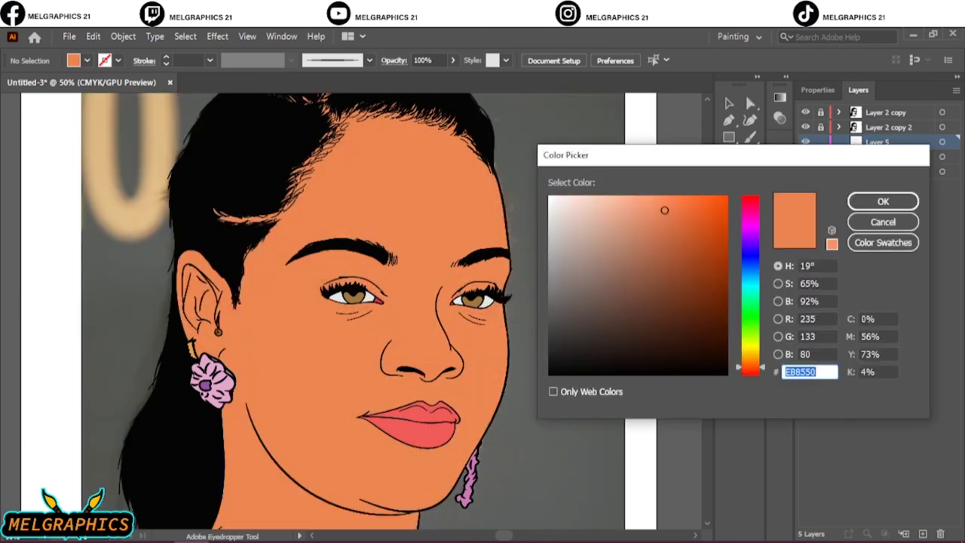
pyautogui.write('D8754A')
pyautogui.press('Return')
pyautogui.press('n')
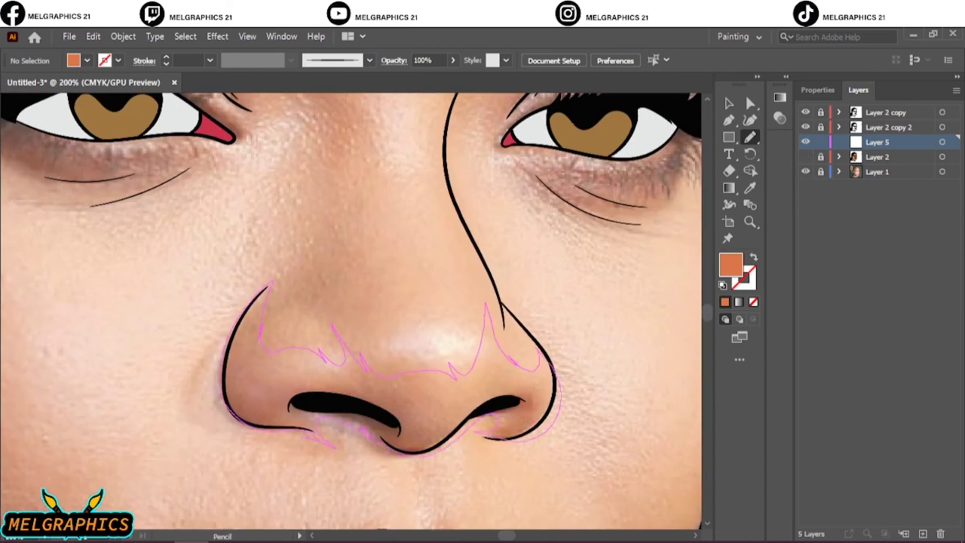
# Draw orange Pencil shading around the right eye and on the cheek.
pyautogui.hotkey('ctrl', '0')
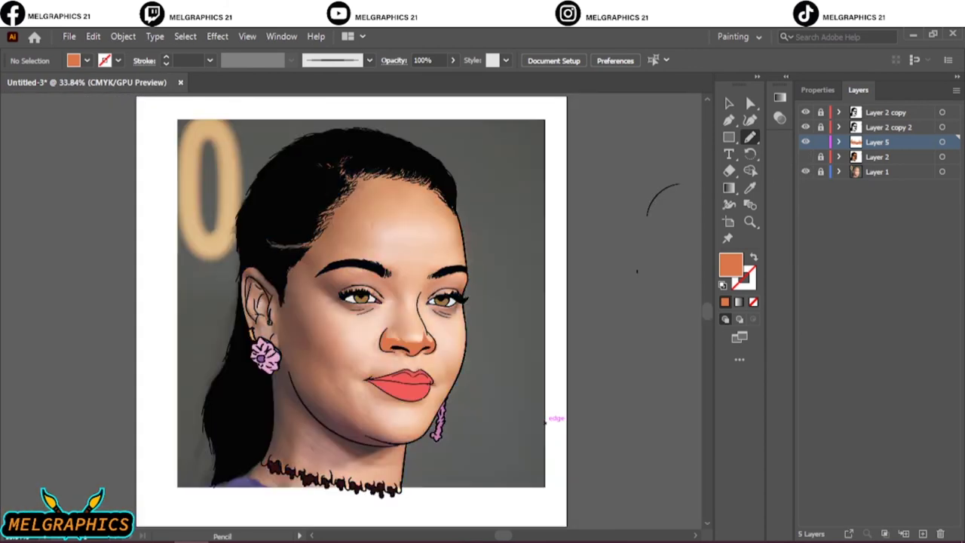
pyautogui.keyDown('alt'); pyautogui.scroll(5, 407, 339); pyautogui.keyUp('alt')
pyautogui.keyDown('alt'); pyautogui.scroll(-2, 339, 264); pyautogui.keyUp('alt')
pyautogui.keyDown('alt'); pyautogui.scroll(2, 339, 264); pyautogui.keyUp('alt')
pyautogui.scroll(-1, 340, 301)
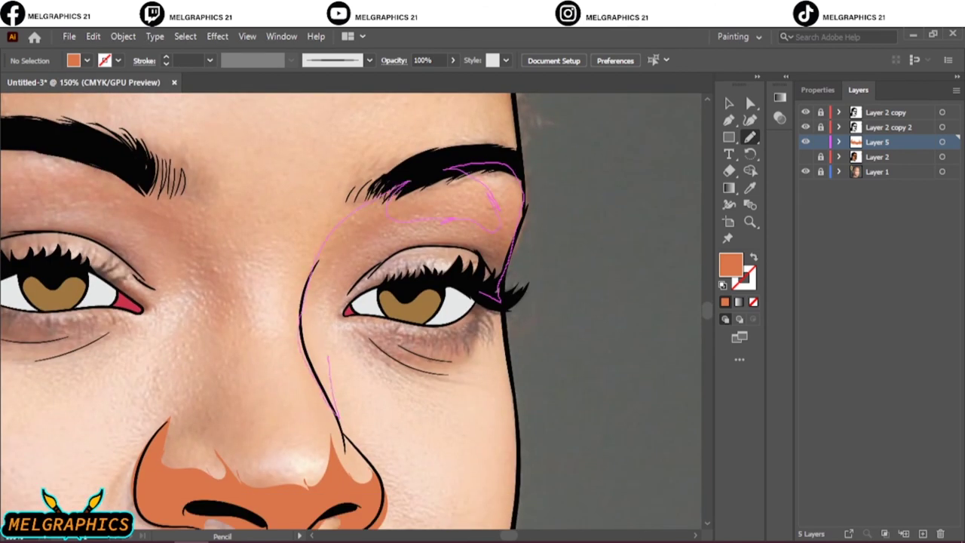
pyautogui.moveTo(452, 167); pyautogui.dragTo(453, 167)
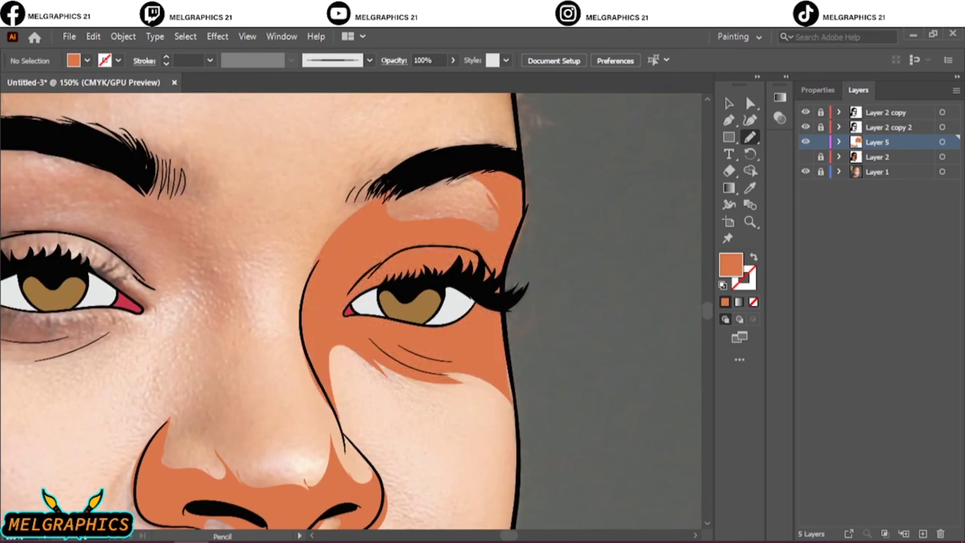
pyautogui.scroll(-5, 350, 309)
pyautogui.scroll(2, 350, 310)
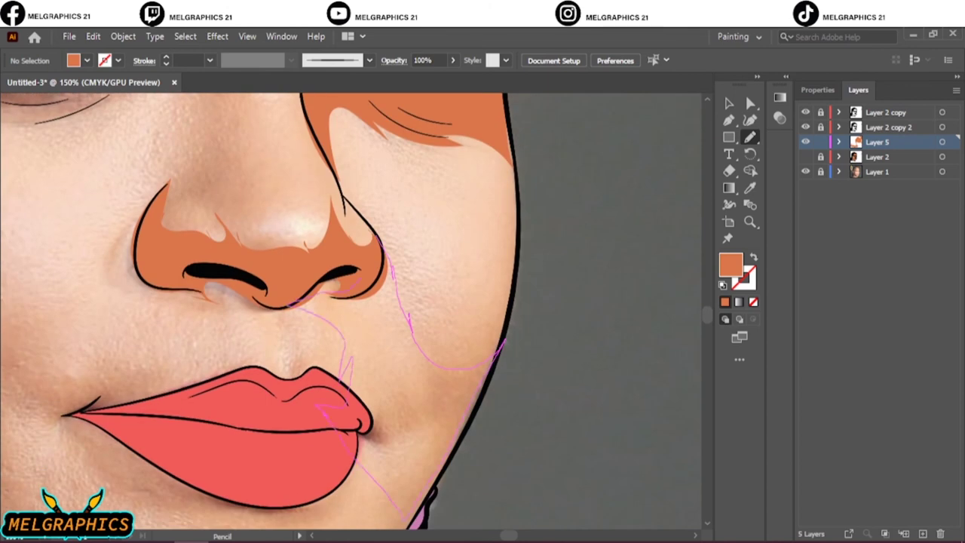
pyautogui.moveTo(414, 520); pyautogui.dragTo(415, 521)
pyautogui.keyDown('alt'); pyautogui.scroll(2, 415, 521); pyautogui.keyUp('alt')
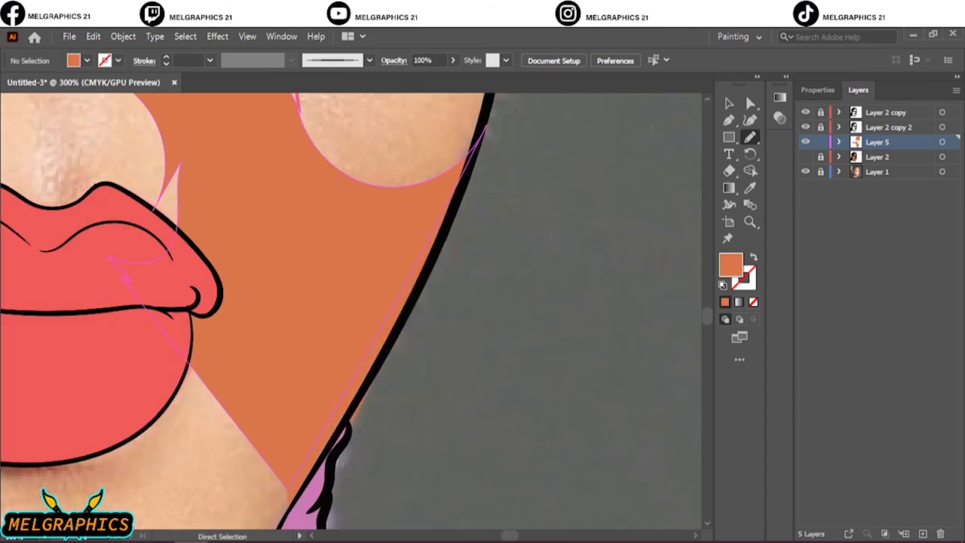
# Trace shading shapes along the jawline, the lower lip and around the chin.
pyautogui.hotkey('ctrl', '0')
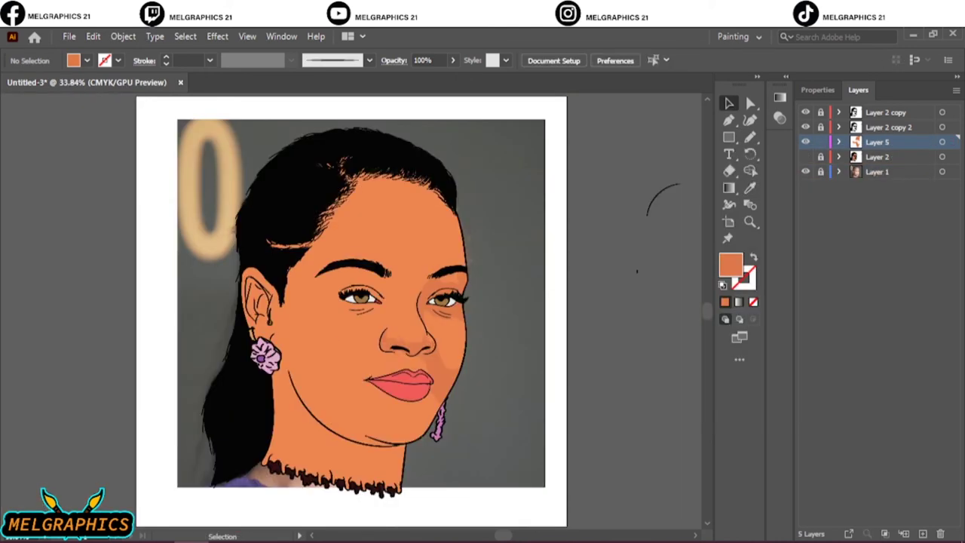
pyautogui.keyDown('alt'); pyautogui.scroll(5, 430, 430); pyautogui.keyUp('alt')
pyautogui.press('n')
pyautogui.moveTo(160, 461); pyautogui.dragTo(350, 494)
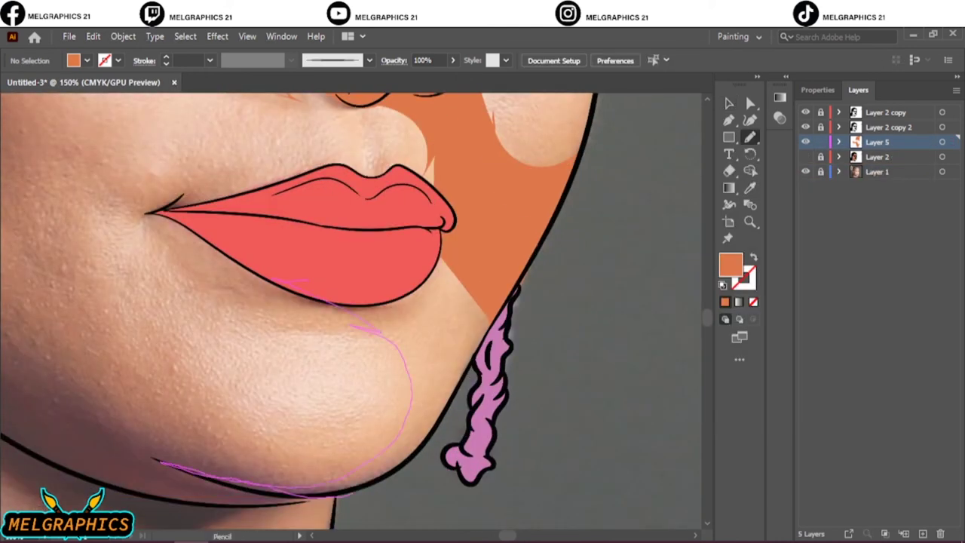
pyautogui.moveTo(305, 280); pyautogui.dragTo(496, 295)
pyautogui.moveTo(333, 338); pyautogui.dragTo(389, 435)
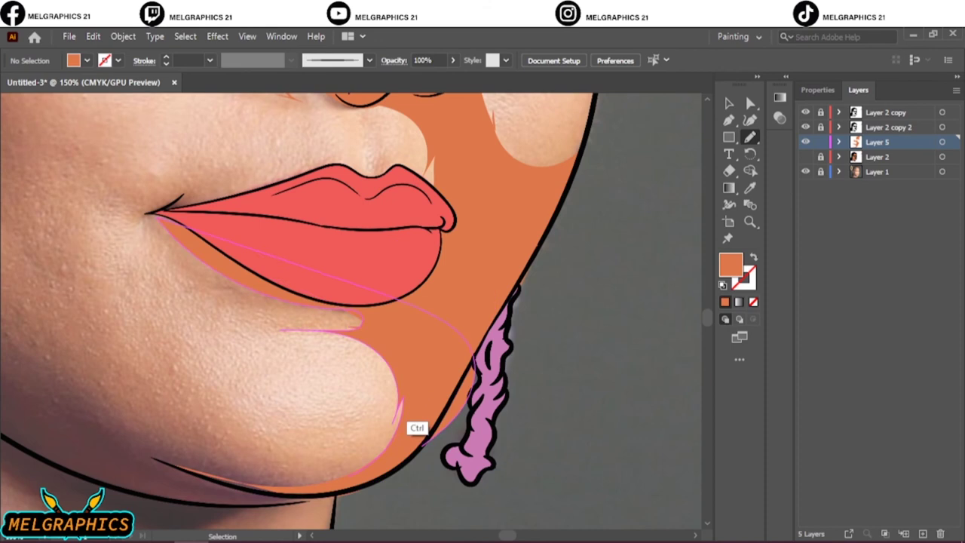
pyautogui.hotkey('ctrl', '0')
# Toggle the reference photo and flat skin layer to compare the shading.
pyautogui.click(805, 171)
pyautogui.click(805, 156)
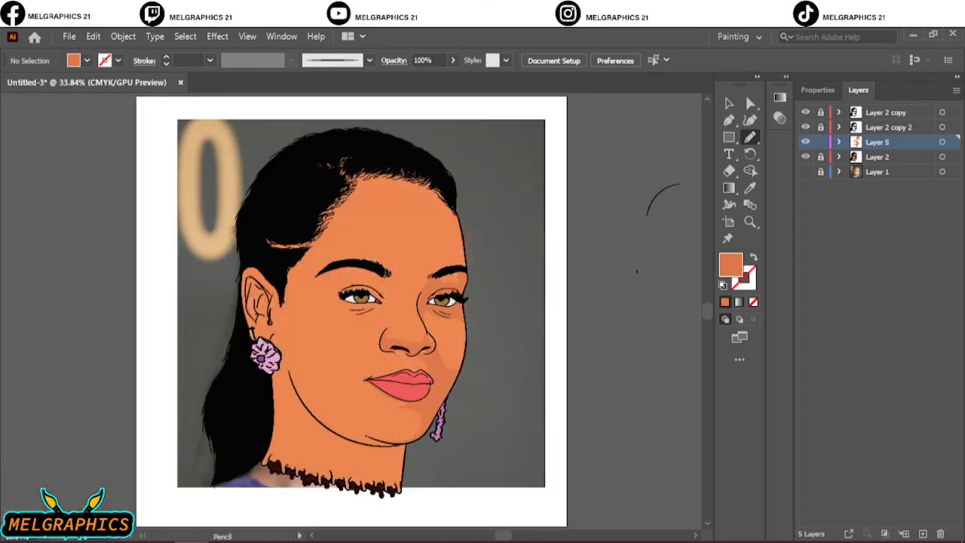
pyautogui.click(805, 156)
pyautogui.click(806, 171)
# Add orange shading over the cheek, jaw and across the lower chin.
pyautogui.hotkey('ctrl', '1')
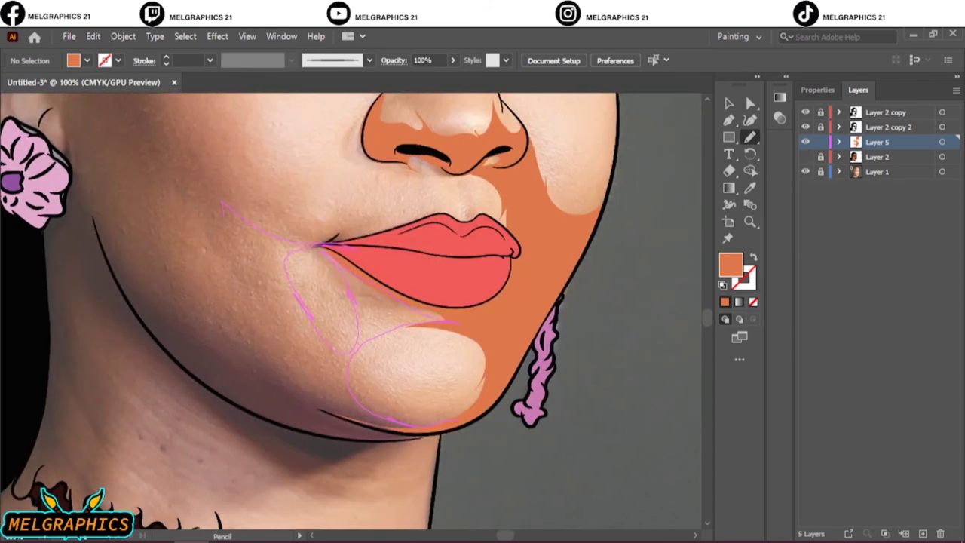
pyautogui.moveTo(456, 420); pyautogui.dragTo(473, 427)
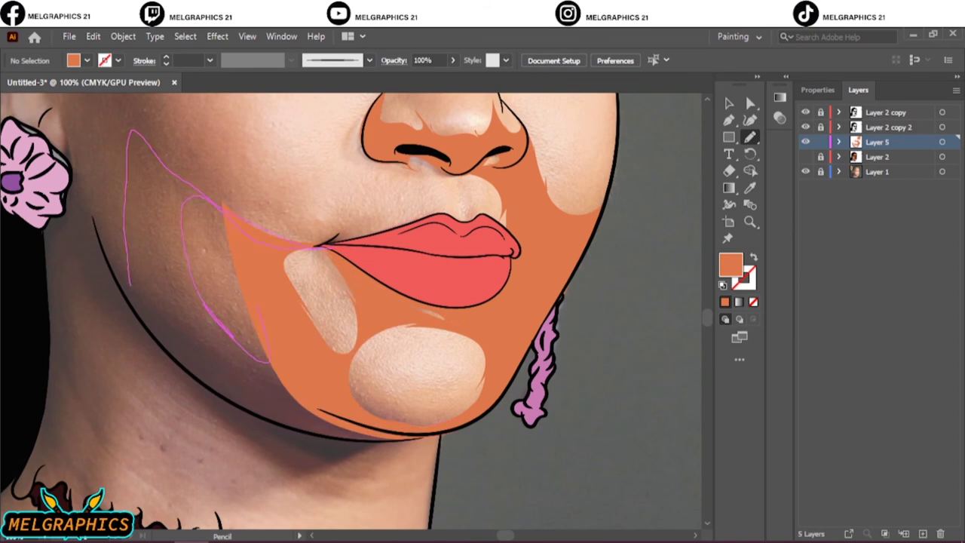
pyautogui.moveTo(324, 247); pyautogui.dragTo(392, 432)
pyautogui.moveTo(257, 434); pyautogui.dragTo(339, 450)
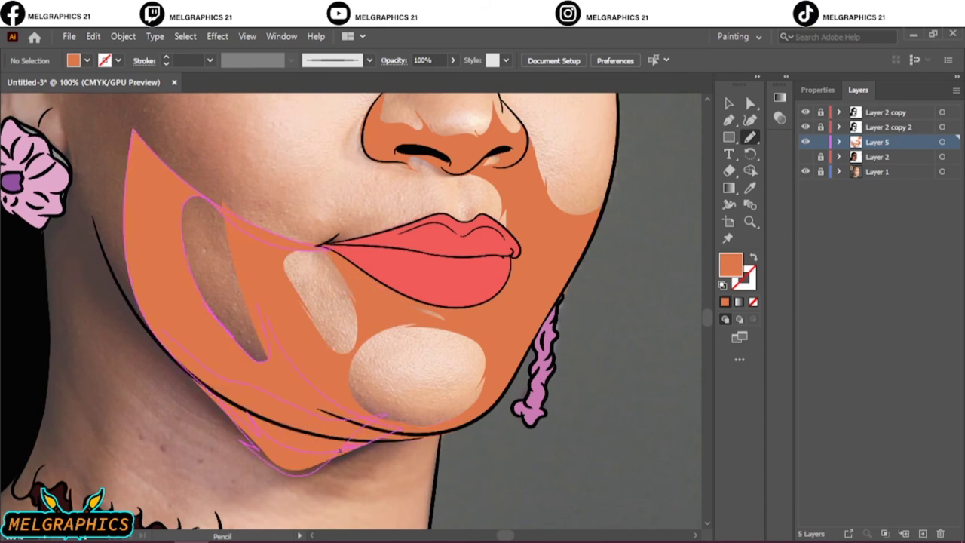
pyautogui.hotkey('ctrl', '0')
pyautogui.hotkey('ctrl', '1')
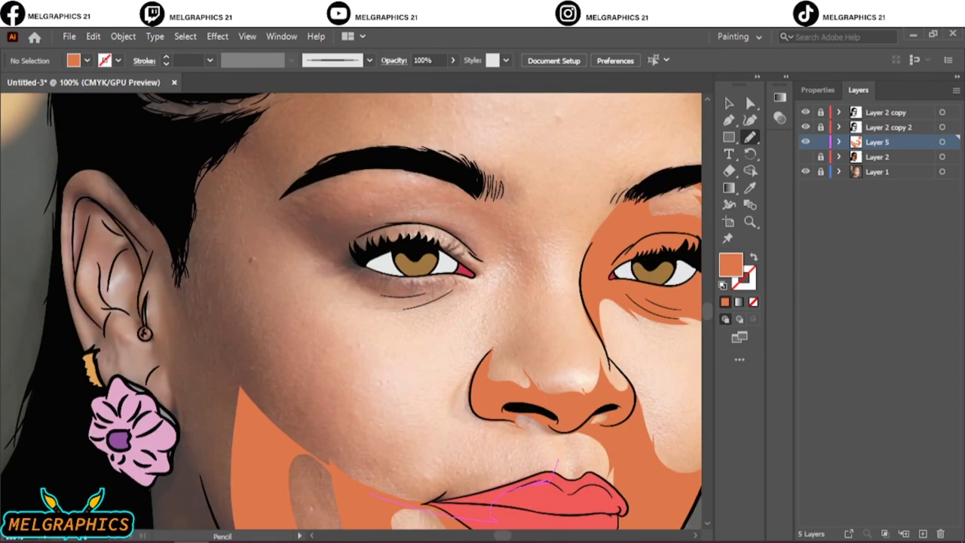
# Extend the jaw shading toward the ear and add shading above the upper lip.
pyautogui.moveTo(351, 472); pyautogui.dragTo(171, 292)
pyautogui.moveTo(460, 447); pyautogui.dragTo(452, 453)
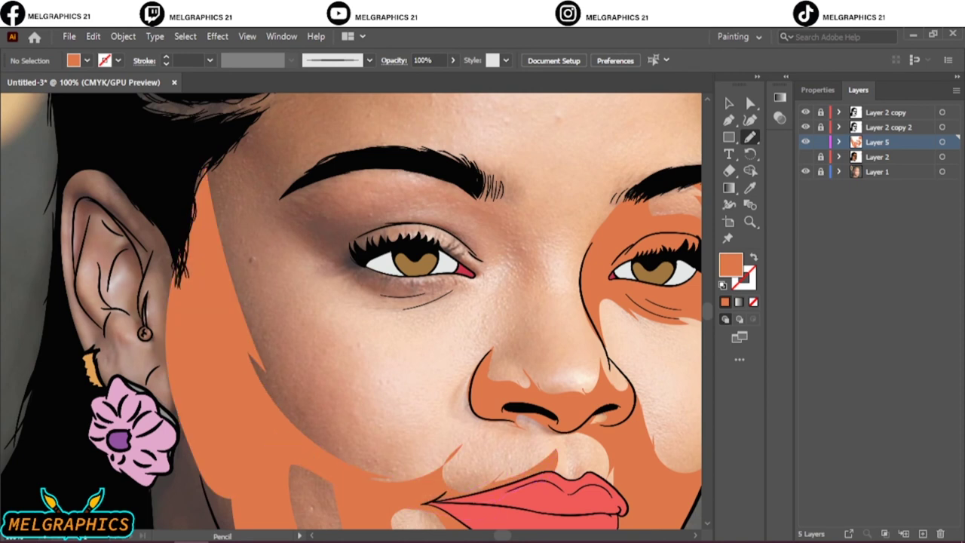
pyautogui.scroll(3, 551, 392)
pyautogui.scroll(-3, 452, 339)
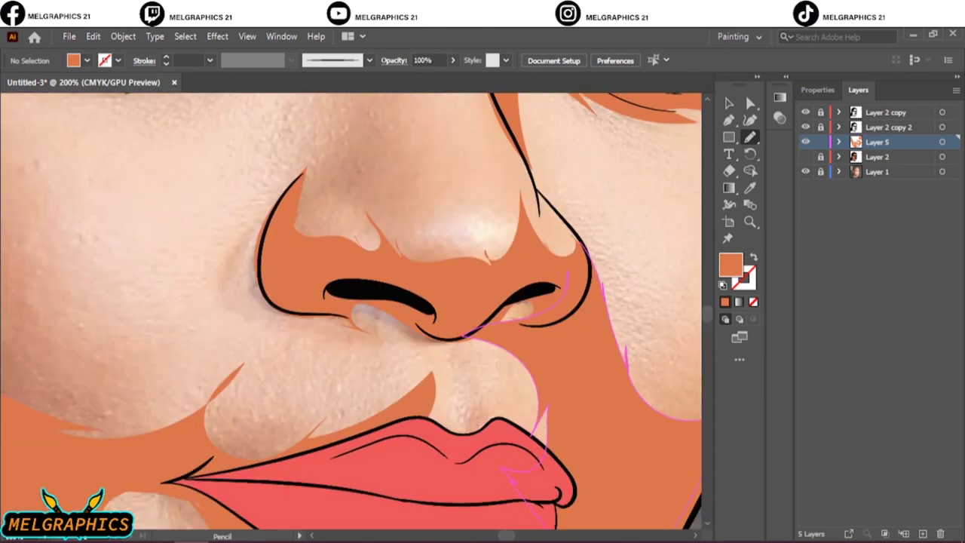
pyautogui.moveTo(498, 399)
pyautogui.mouseDown()
pyautogui.moveTo(364, 316)
pyautogui.moveTo(354, 332)
pyautogui.mouseUp()
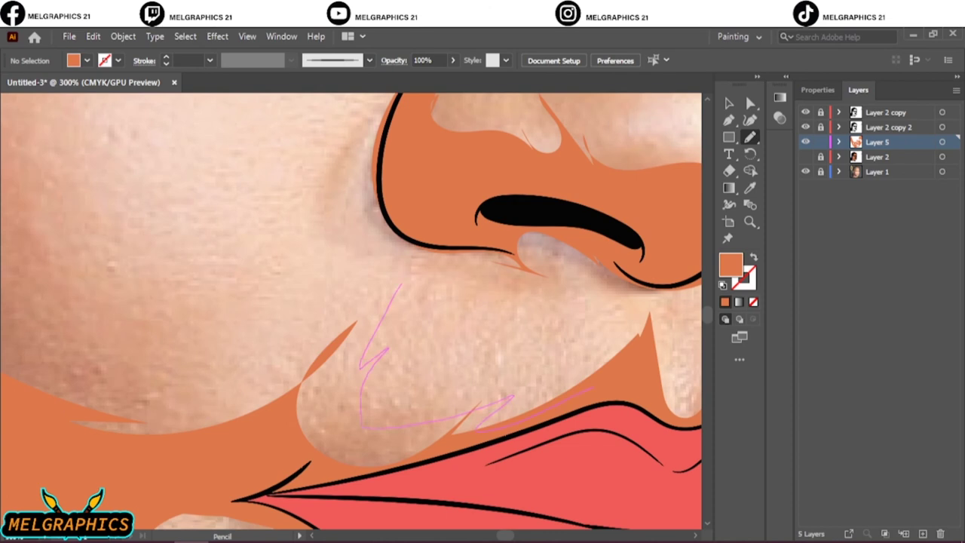
pyautogui.moveTo(76, 436); pyautogui.dragTo(512, 395)
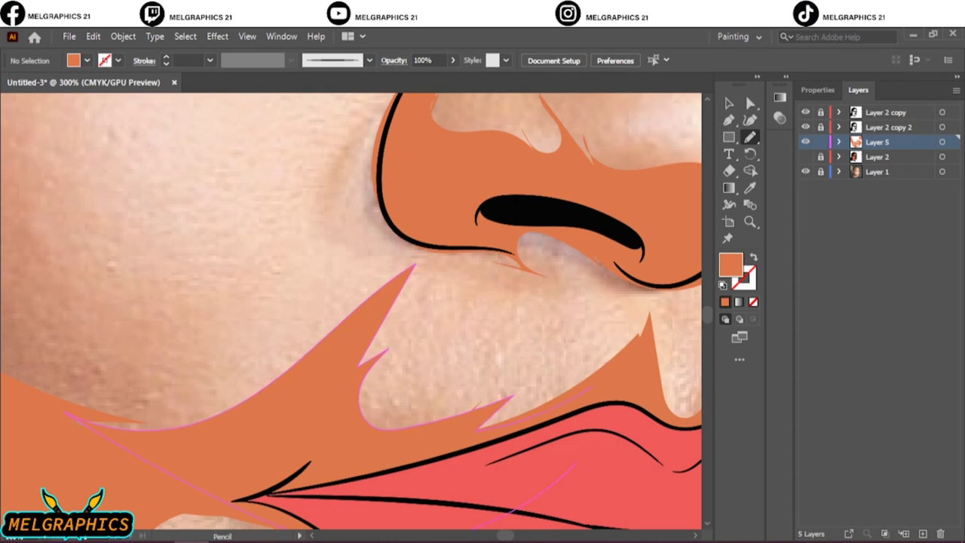
pyautogui.hotkey('ctrl', '0')
pyautogui.click(805, 172)
# Draw orange skin shapes along the neck, in front of and inside the ear.
pyautogui.scroll(5, 324, 400)
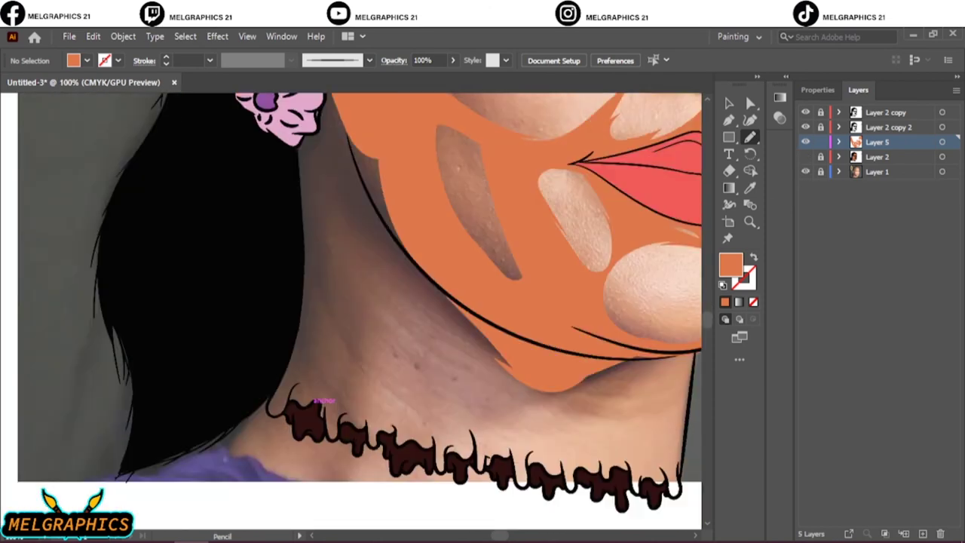
pyautogui.moveTo(398, 254); pyautogui.dragTo(507, 362)
pyautogui.moveTo(331, 419); pyautogui.dragTo(295, 112)
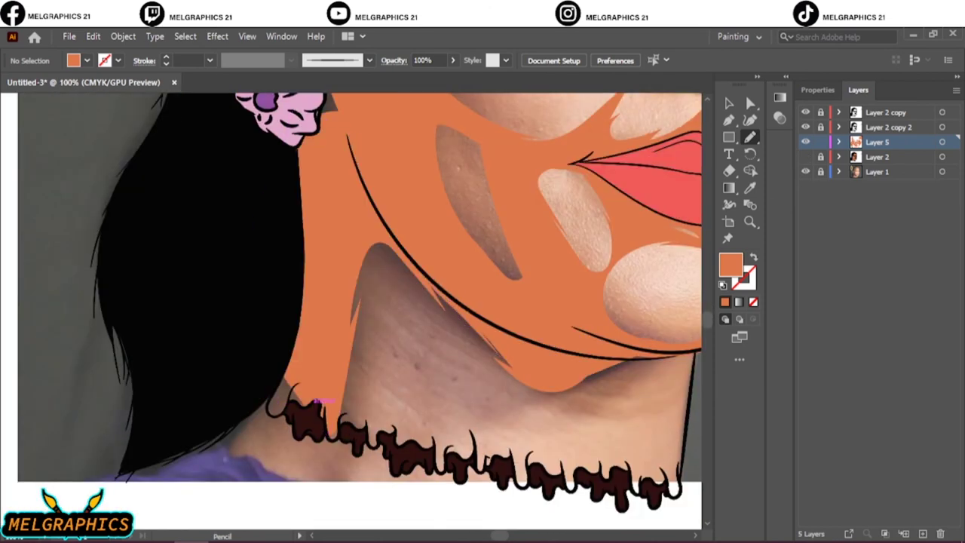
pyautogui.scroll(5, 318, 403)
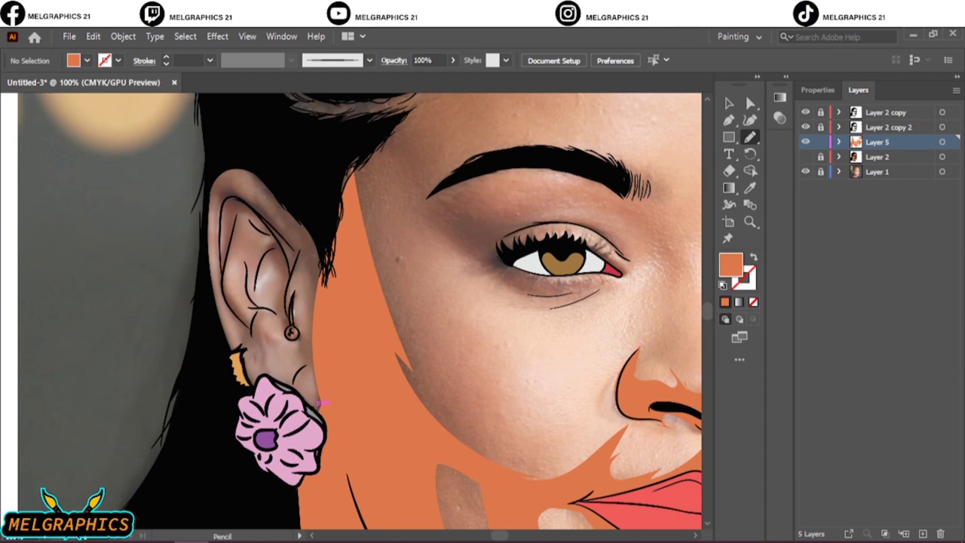
pyautogui.scroll(2, 322, 404)
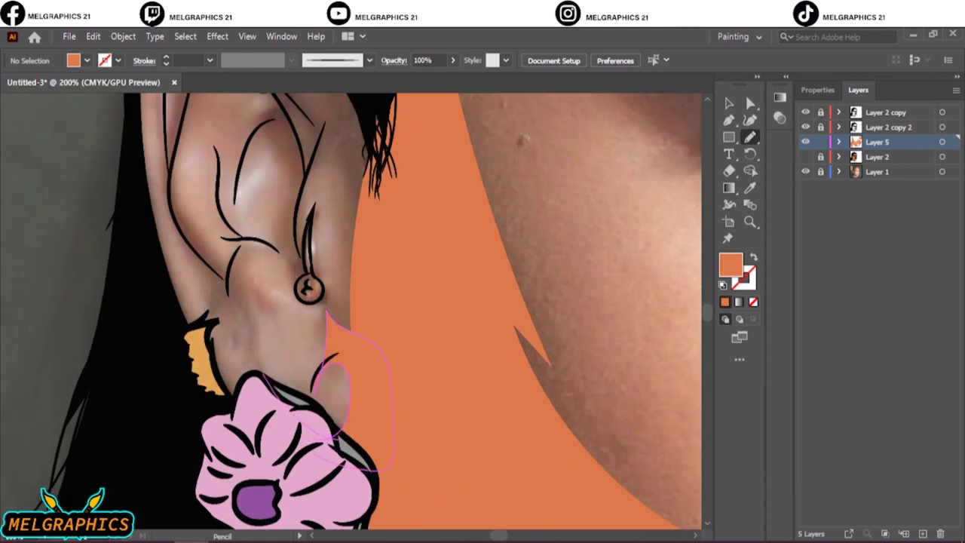
pyautogui.scroll(1, 332, 407)
pyautogui.scroll(1, 332, 407)
pyautogui.moveTo(302, 308); pyautogui.dragTo(368, 234)
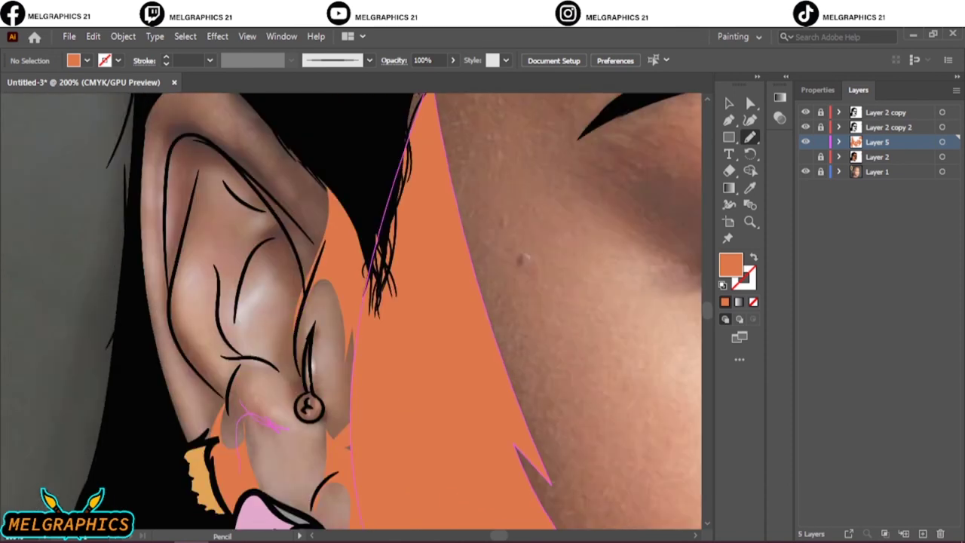
pyautogui.moveTo(285, 428); pyautogui.dragTo(249, 423)
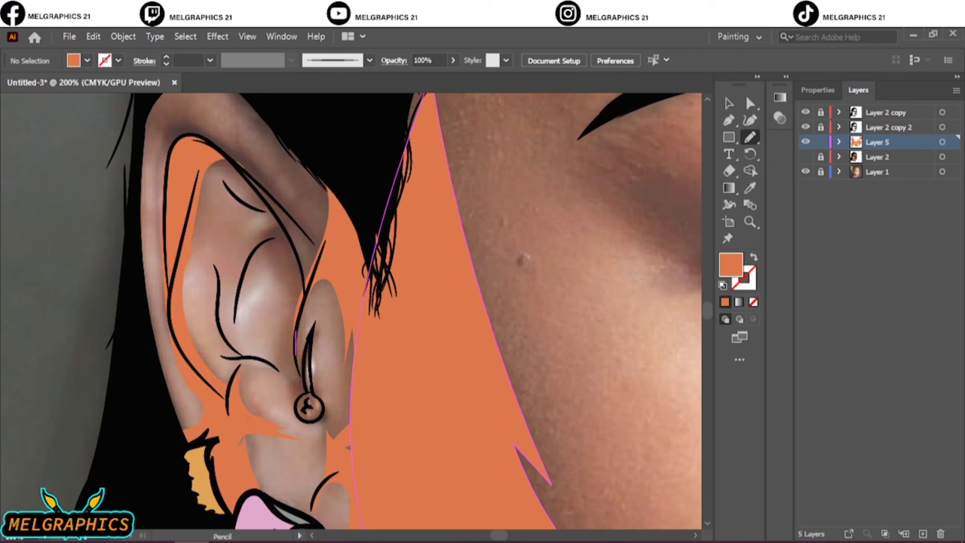
pyautogui.moveTo(302, 392); pyautogui.dragTo(307, 271)
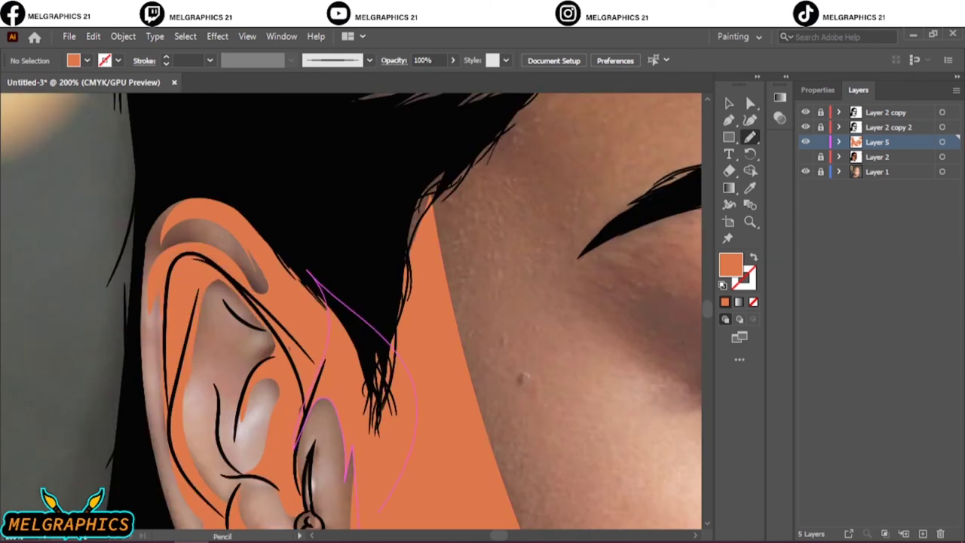
# Close orange skin shapes around the eye and over the forehead.
pyautogui.hscroll(5, 350, 309)
pyautogui.scroll(-1, 324, 285)
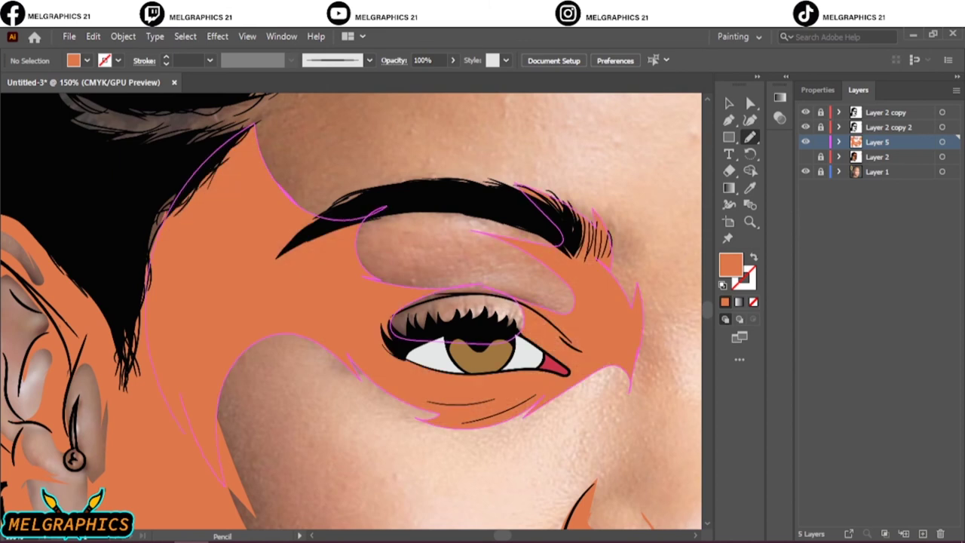
pyautogui.moveTo(383, 317); pyautogui.dragTo(519, 321)
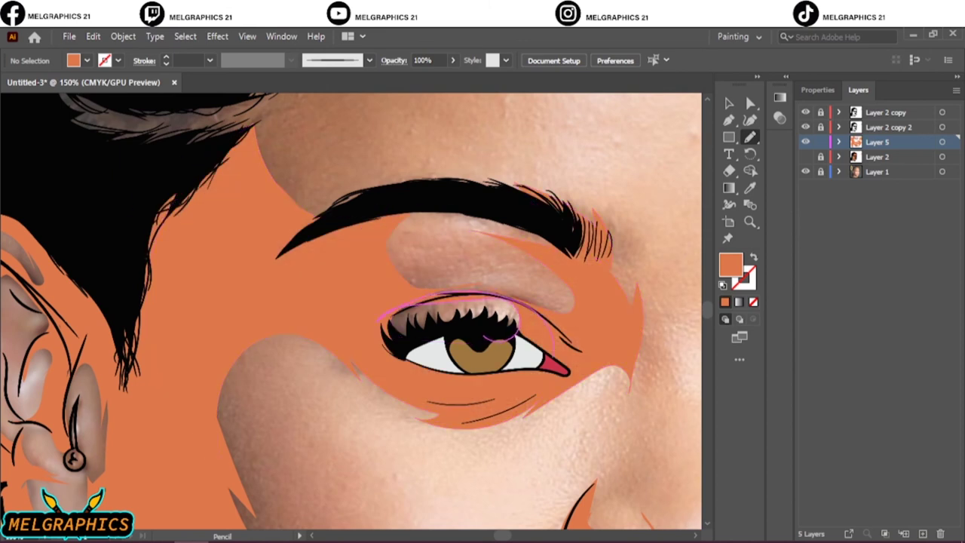
pyautogui.scroll(-1, 351, 309)
pyautogui.scroll(5, 350, 309)
pyautogui.scroll(2, 350, 310)
pyautogui.moveTo(331, 377)
pyautogui.mouseDown()
pyautogui.moveTo(384, 97)
pyautogui.moveTo(294, 456)
pyautogui.mouseUp()
# Trace skin shapes across the right temple, along the right brow and on the nose.
pyautogui.moveTo(630, 432); pyautogui.dragTo(600, 234)
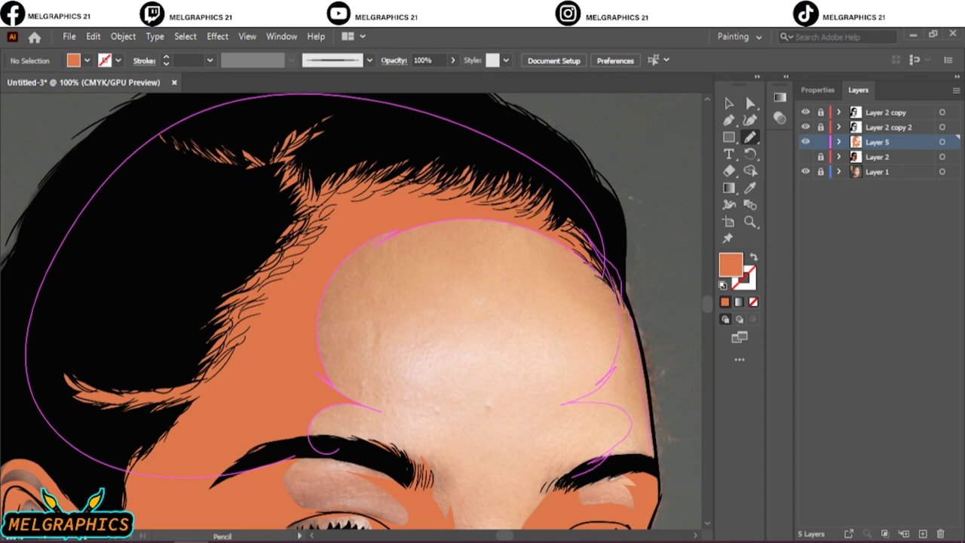
pyautogui.scroll(2, 528, 362)
pyautogui.hscroll(2, 527, 362)
pyautogui.moveTo(483, 403); pyautogui.dragTo(499, 343)
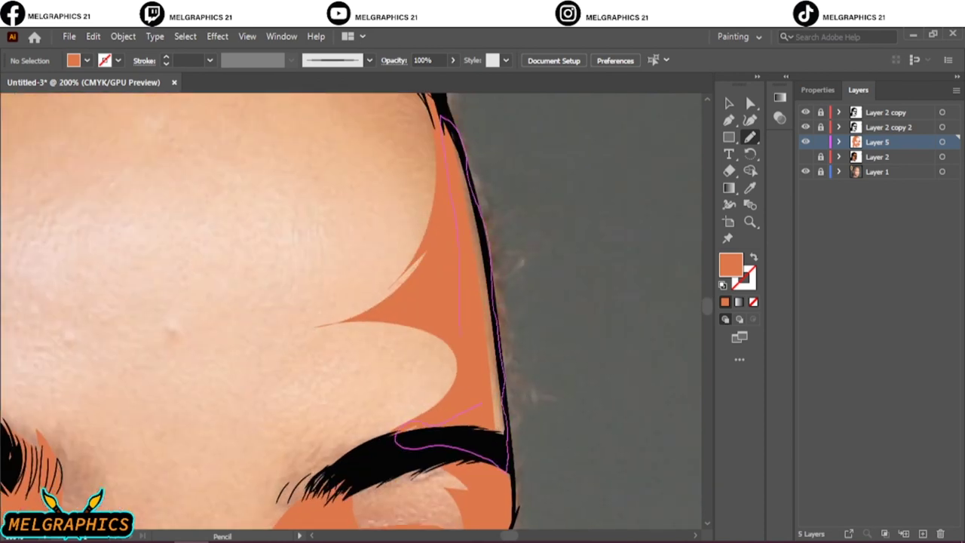
pyautogui.scroll(-3, 498, 423)
pyautogui.scroll(-1, 497, 362)
pyautogui.scroll(4, 513, 362)
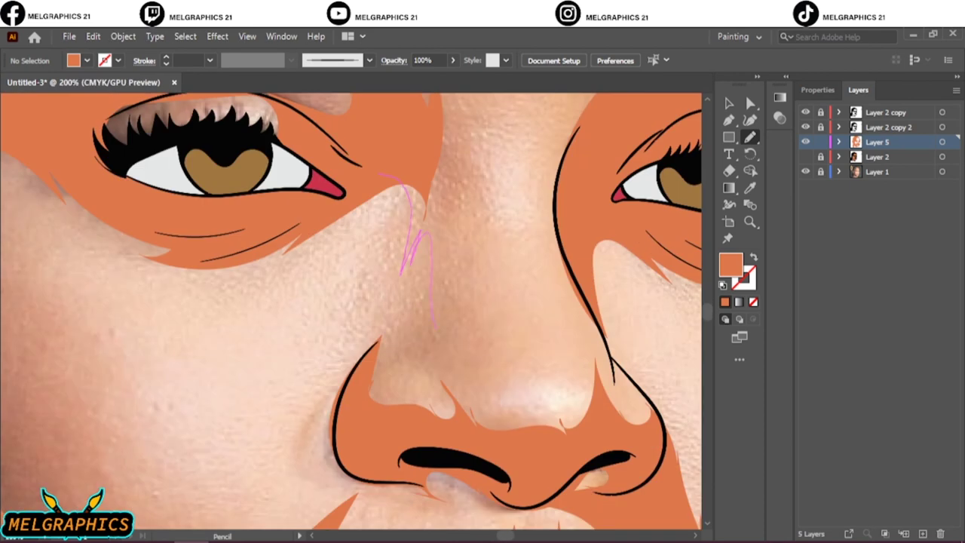
pyautogui.moveTo(433, 324); pyautogui.dragTo(451, 234)
# Hide the reference photo, show the line art, and select all orange skin shapes.
pyautogui.hotkey('ctrl', '0')
pyautogui.click(805, 157)
pyautogui.click(806, 172)
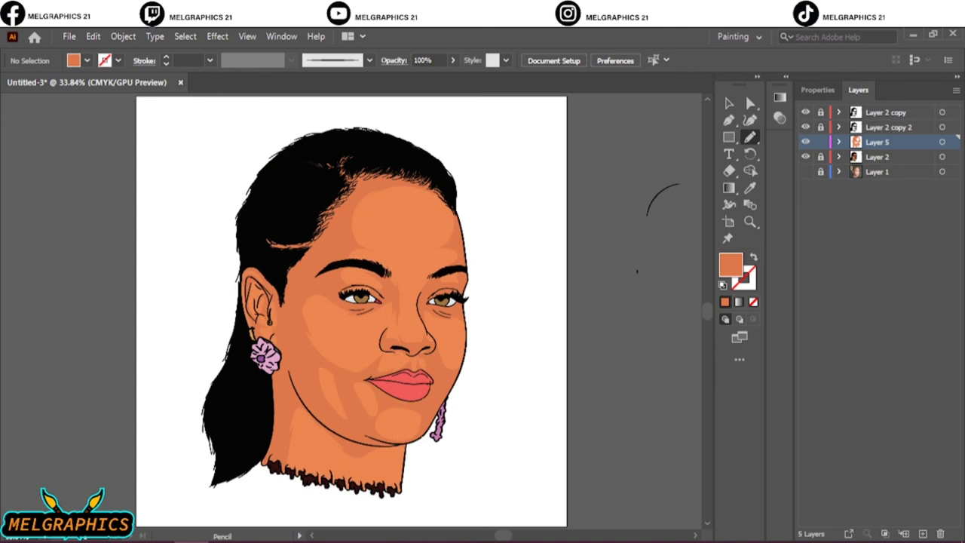
pyautogui.hotkey('ctrl', 'a')
pyautogui.hotkey('ctrl', '1')
# Apply Adjust Colors with values 6, -1, 1, 30 and magenta 7, then deselect.
pyautogui.click(93, 36)
pyautogui.click(369, 299)
pyautogui.click(520, 383)
pyautogui.write('6')
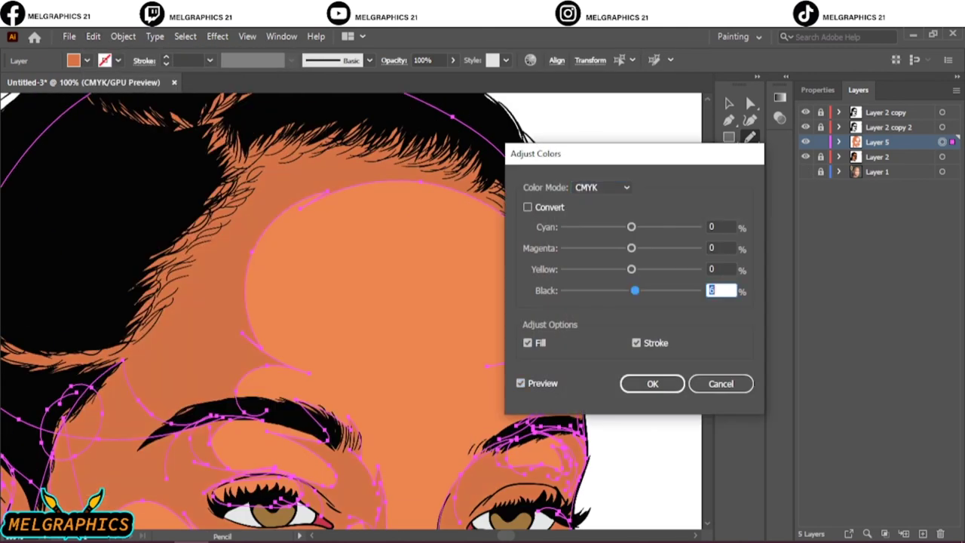
pyautogui.hotkey('shift', 'Tab')
pyautogui.write('-1')
pyautogui.hotkey('shift', 'Tab')
pyautogui.write('1')
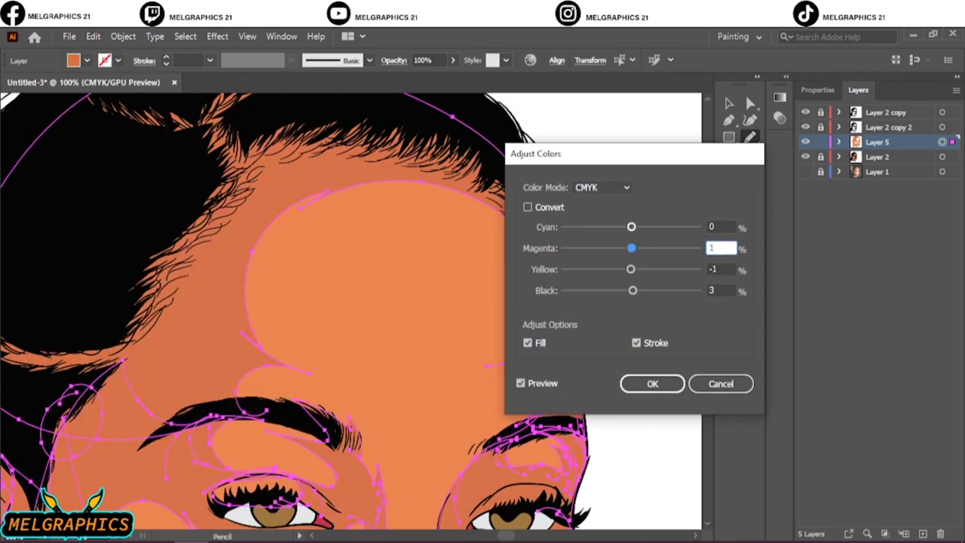
pyautogui.hotkey('shift', 'Tab')
pyautogui.write('30')
pyautogui.press('Tab')
pyautogui.write('7')
pyautogui.press('Return')
pyautogui.hotkey('ctrl', 'shift', 'a')
pyautogui.hotkey('ctrl', '0')
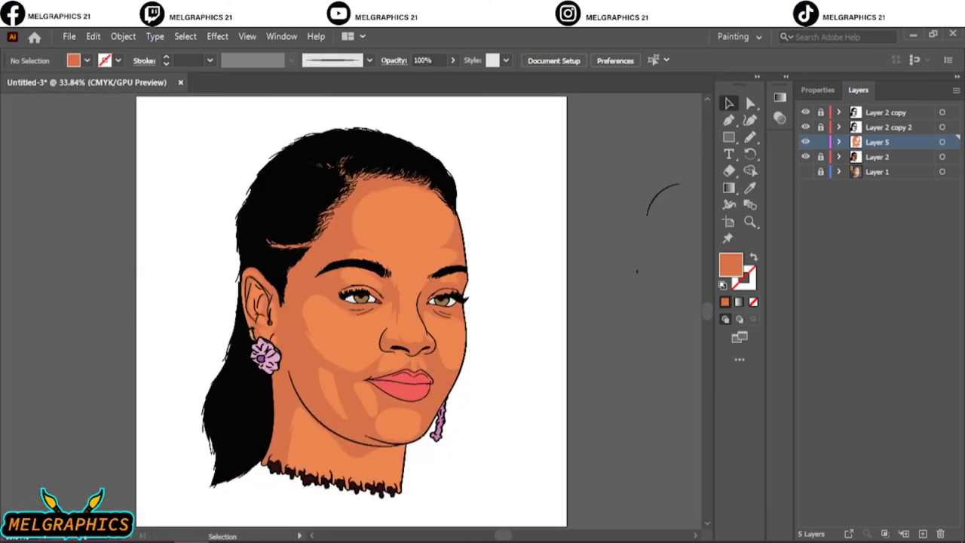
# Add a new shadow layer and set a darker orange fill for freehand drawing.
pyautogui.click(922, 533)
pyautogui.doubleClick(730, 264)
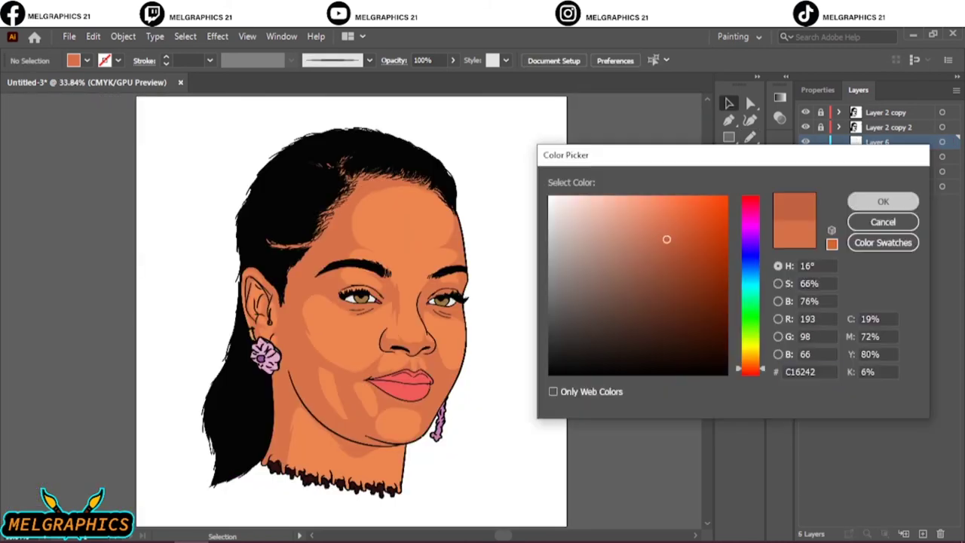
pyautogui.click(883, 198)
pyautogui.hotkey('ctrl', '1')
pyautogui.press('n')
# Trace a first shadow shape along the chin, checking against the reference photo.
pyautogui.click(805, 171)
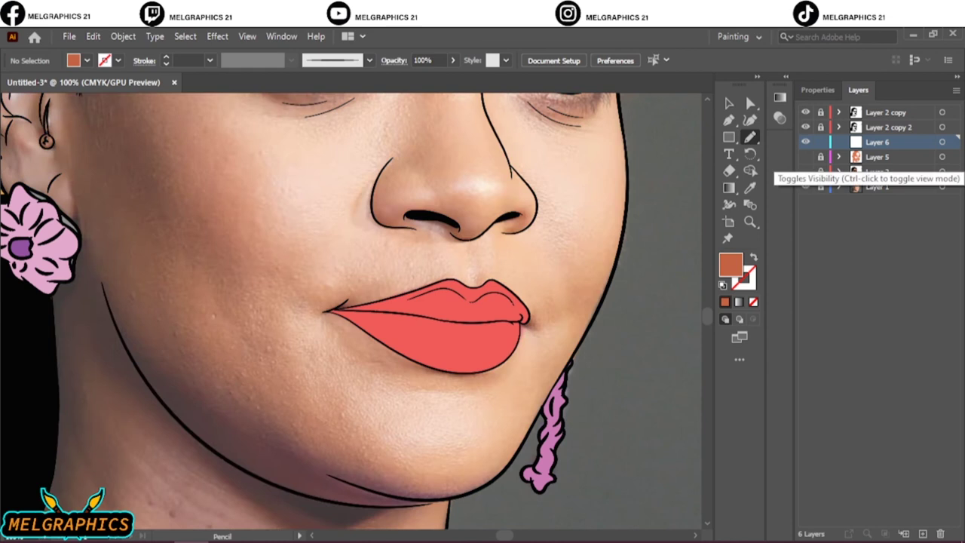
pyautogui.click(805, 171)
pyautogui.moveTo(484, 492)
pyautogui.mouseDown()
pyautogui.moveTo(310, 420)
pyautogui.moveTo(403, 520)
pyautogui.mouseUp()
pyautogui.hotkey('ctrl', '0')
pyautogui.hotkey('ctrl', '=')
pyautogui.hotkey('ctrl', '=')
pyautogui.hotkey('ctrl', '=')
# Pick a deeper orange shadow fill in the colour chooser.
pyautogui.press('i')
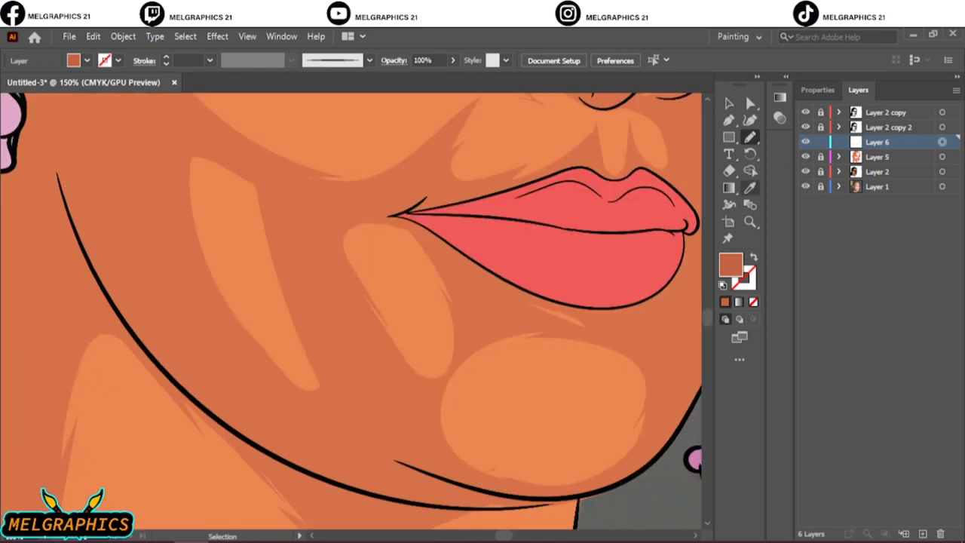
pyautogui.doubleClick(730, 264)
pyautogui.click(670, 248)
pyautogui.click(882, 200)
pyautogui.doubleClick(730, 264)
pyautogui.click(664, 239)
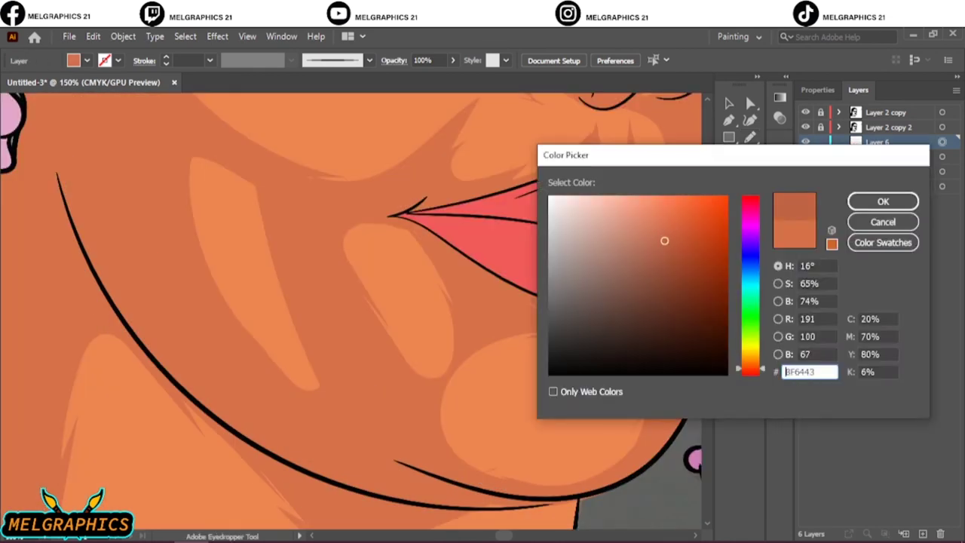
pyautogui.click(883, 201)
pyautogui.press('n')
# Draw darker shadow shapes on the chin and under the jaw.
pyautogui.click(805, 156)
pyautogui.click(806, 171)
pyautogui.scroll(-2, 350, 309)
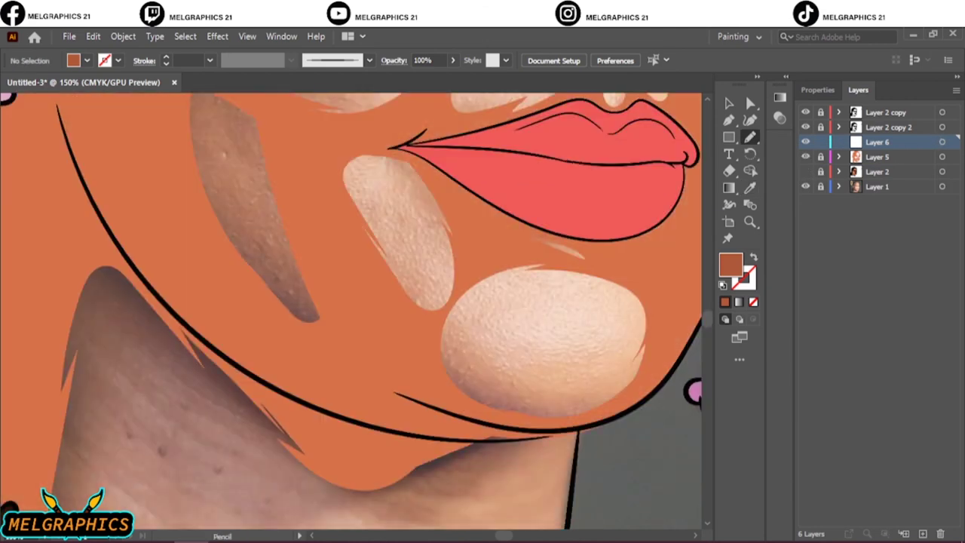
pyautogui.click(805, 156)
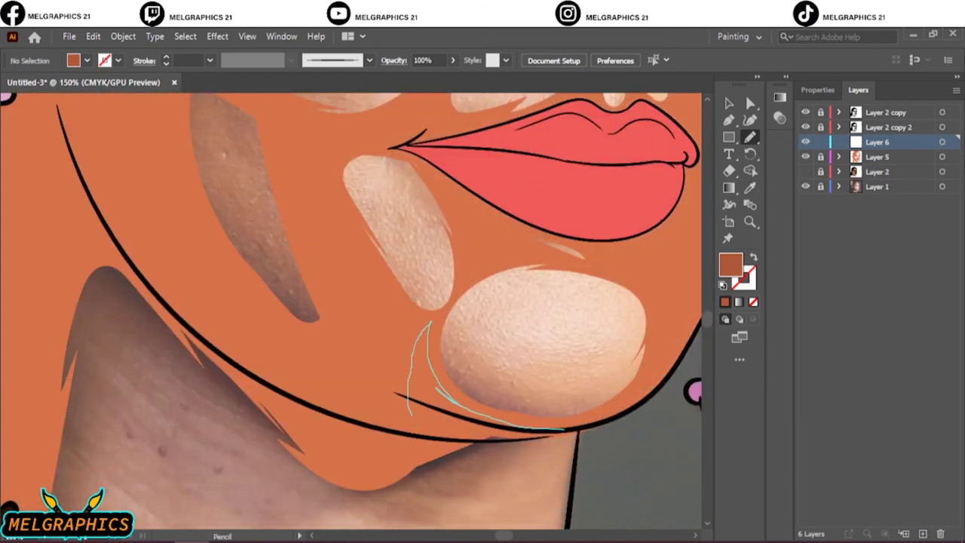
pyautogui.moveTo(564, 428); pyautogui.dragTo(413, 448)
pyautogui.moveTo(434, 315); pyautogui.dragTo(369, 462)
# Shade the lower jaw and jawline, including a shadow running from ear to jaw.
pyautogui.moveTo(259, 402); pyautogui.dragTo(351, 481)
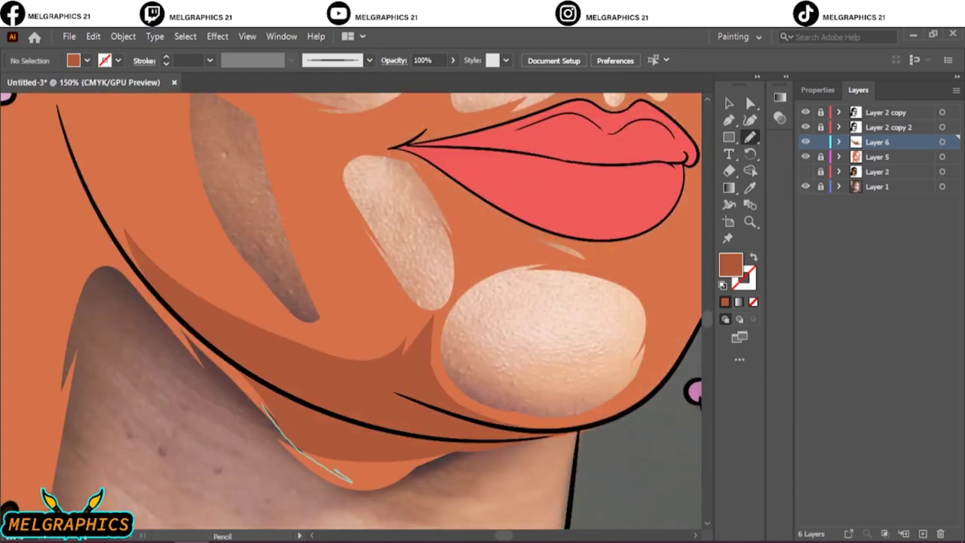
pyautogui.moveTo(113, 219); pyautogui.dragTo(227, 373)
pyautogui.moveTo(346, 367); pyautogui.dragTo(434, 335)
pyautogui.hotkey('ctrl', '0')
pyautogui.click(805, 186)
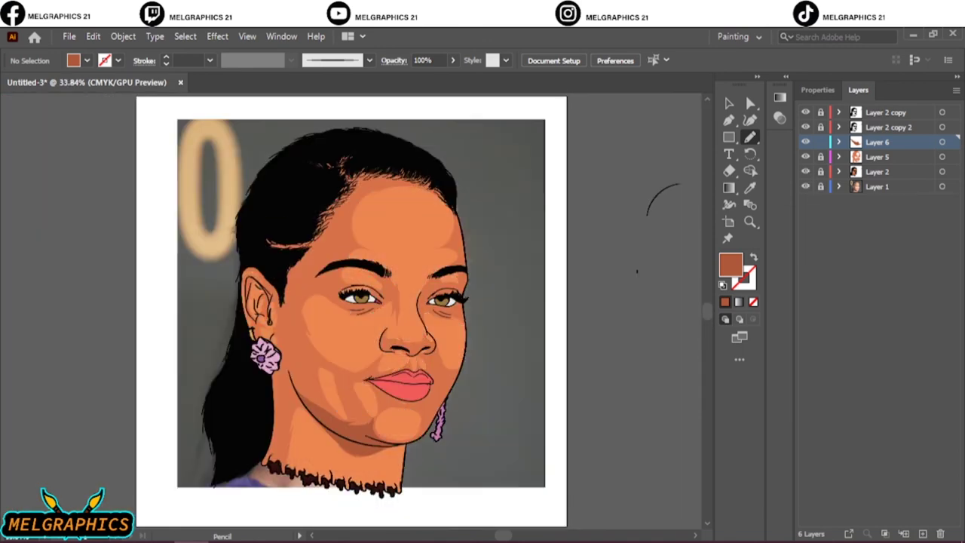
pyautogui.hotkey('ctrl', '1')
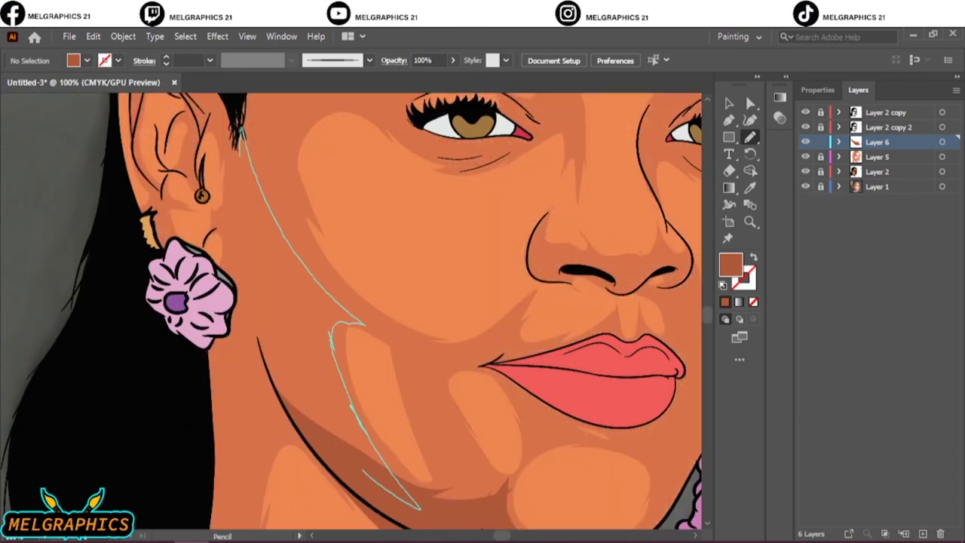
pyautogui.moveTo(337, 365); pyautogui.dragTo(260, 355)
# Add a neck shadow shape and a lighter highlight stripe on the neck.
pyautogui.hotkey('ctrl', '0')
pyautogui.click(805, 186)
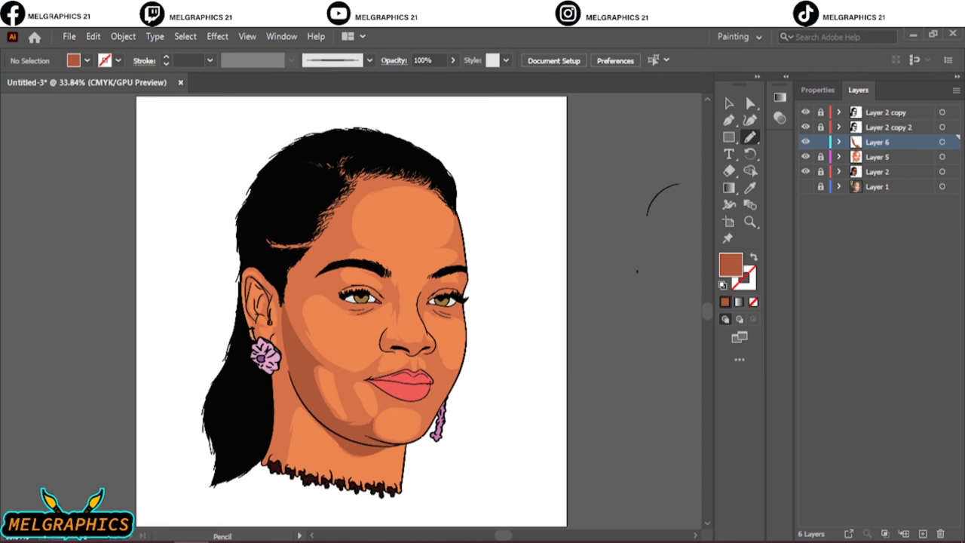
pyautogui.scroll(4, 301, 384)
pyautogui.moveTo(494, 260); pyautogui.dragTo(441, 155)
pyautogui.moveTo(490, 257); pyautogui.dragTo(400, 192)
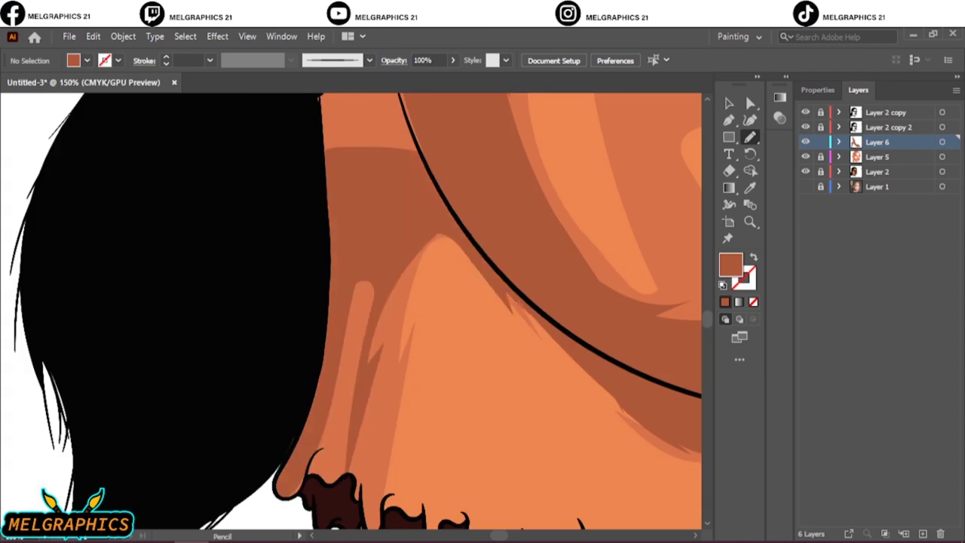
# Trace shadow shapes near the earring, along the ear's outer edge and inside the ear.
pyautogui.scroll(5, 410, 249)
pyautogui.moveTo(355, 452); pyautogui.dragTo(421, 527)
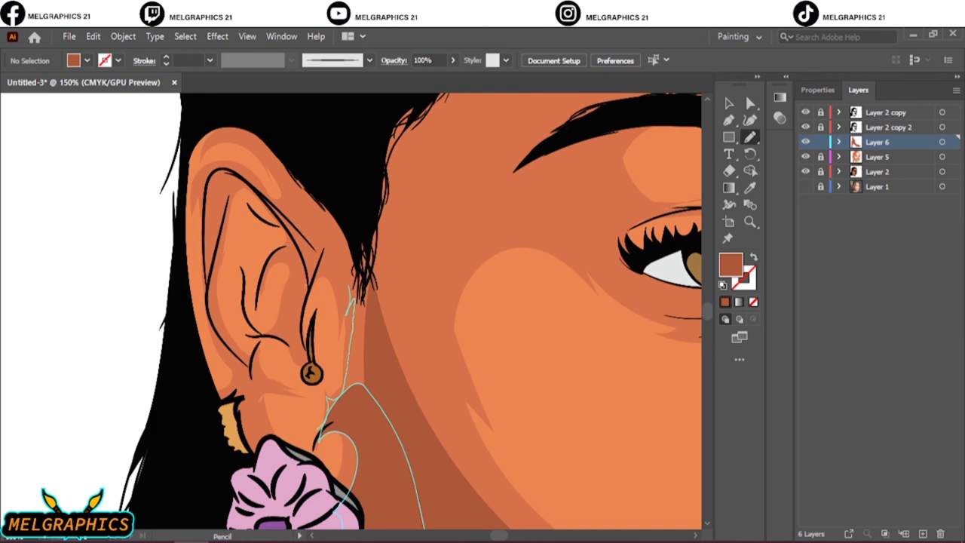
pyautogui.moveTo(351, 287); pyautogui.dragTo(349, 181)
pyautogui.moveTo(206, 391); pyautogui.dragTo(242, 354)
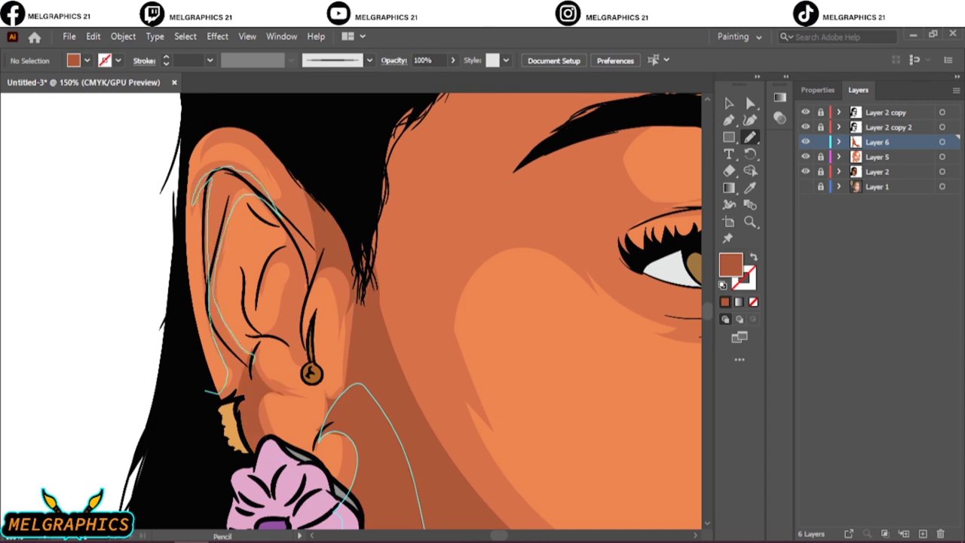
pyautogui.moveTo(249, 194); pyautogui.dragTo(256, 290)
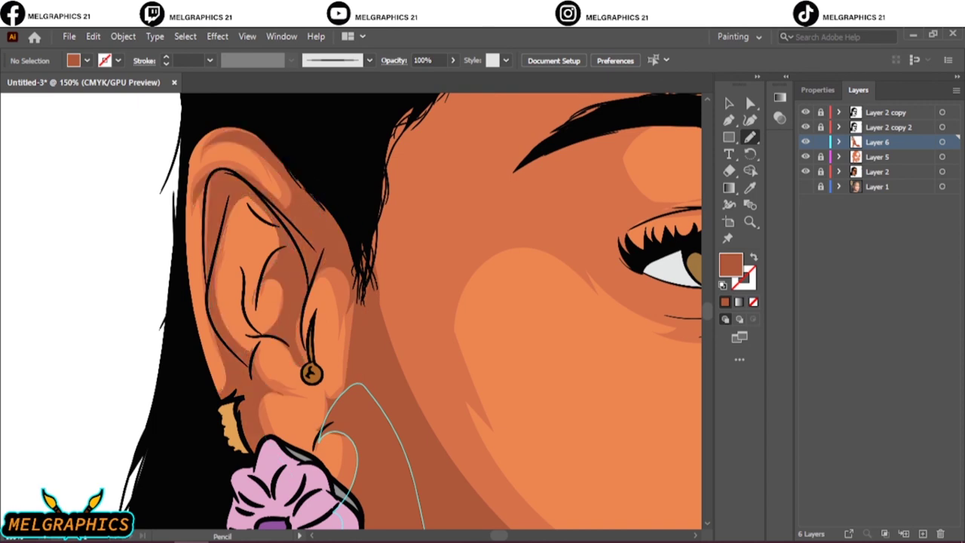
# Draw shadow shapes on the cheek and left cheek with the line art visible.
pyautogui.hotkey('ctrl', '0')
pyautogui.click(805, 171)
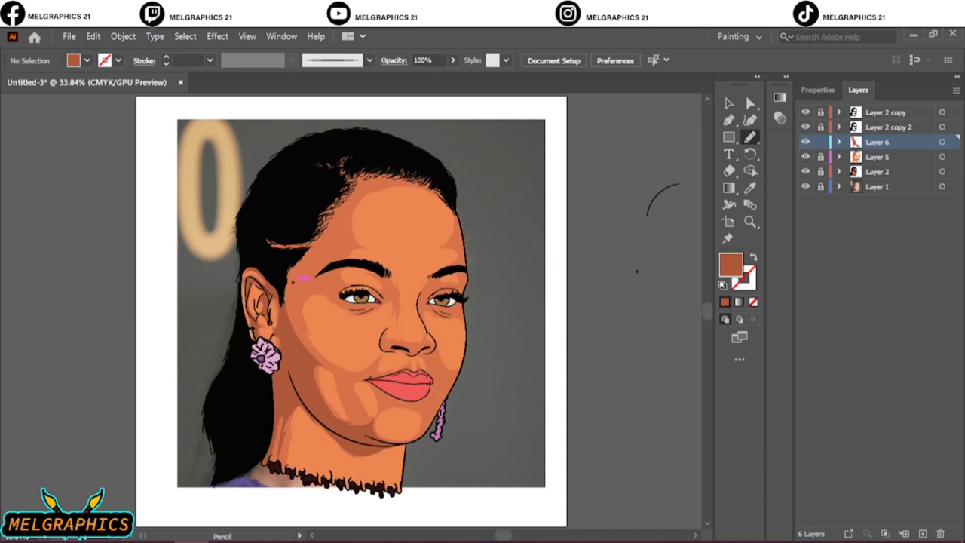
pyautogui.scroll(4, 308, 321)
pyautogui.moveTo(253, 428); pyautogui.dragTo(226, 189)
pyautogui.scroll(-2, 156, 347)
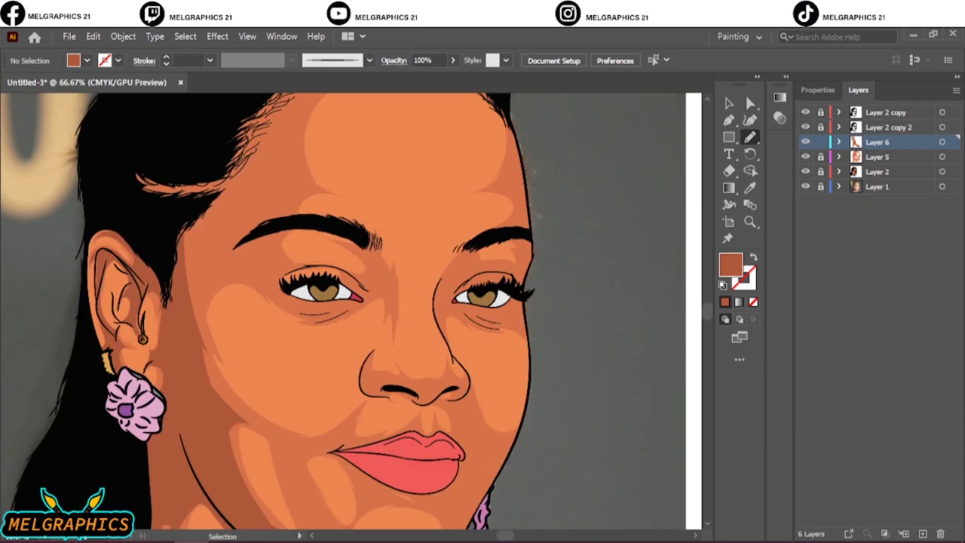
pyautogui.moveTo(189, 229); pyautogui.dragTo(172, 215)
# Trace the eye-area shadow from the photo, then shade around the eye and brow.
pyautogui.click(805, 156)
pyautogui.click(805, 171)
pyautogui.scroll(2, 200, 237)
pyautogui.moveTo(165, 370); pyautogui.dragTo(302, 243)
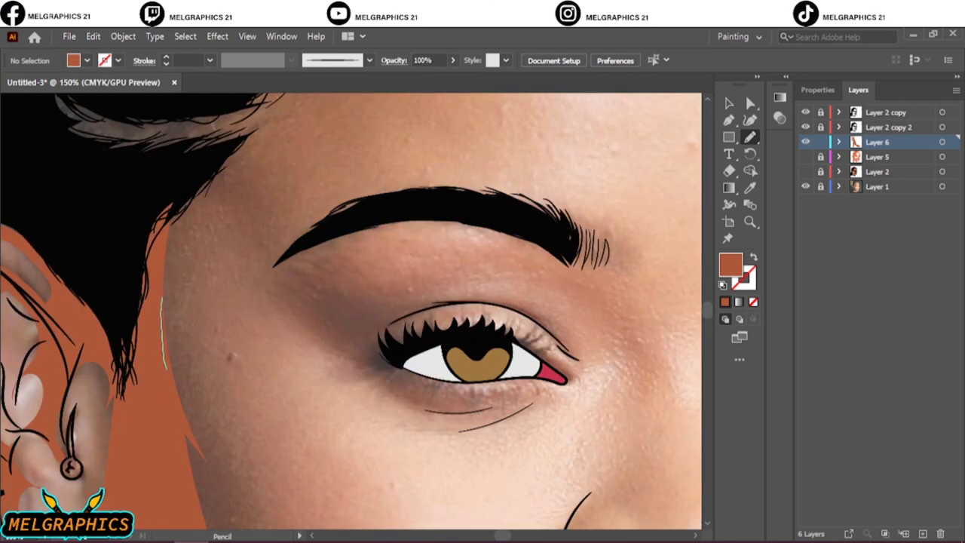
pyautogui.click(805, 156)
pyautogui.click(805, 172)
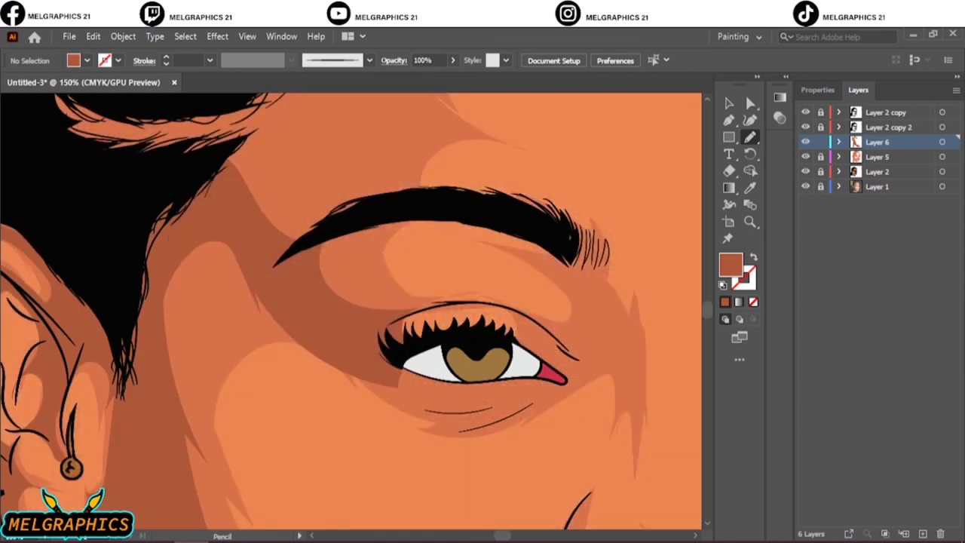
pyautogui.moveTo(452, 345); pyautogui.dragTo(432, 419)
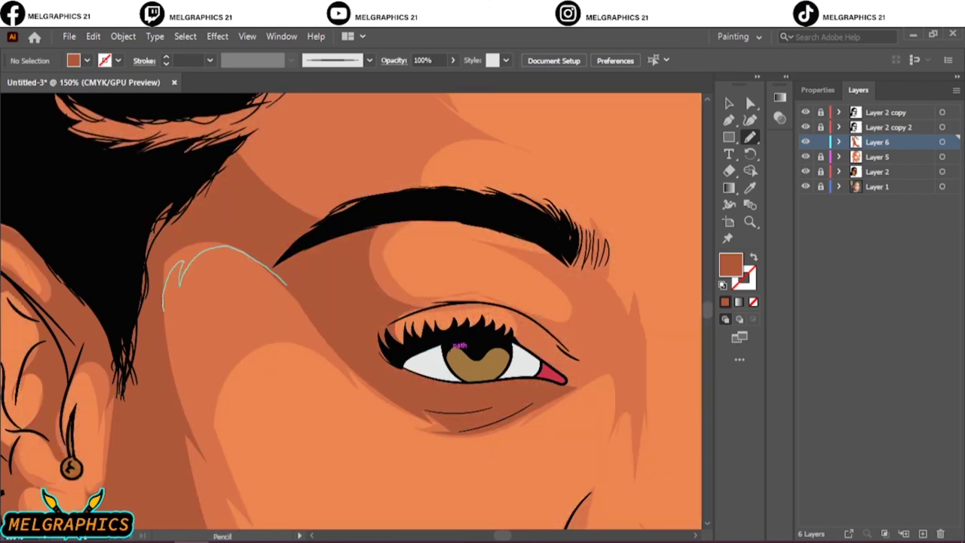
# Hide the reference photo, undo a stray stroke, and shade the left brow toward the eye corner.
pyautogui.hotkey('ctrl', '0')
pyautogui.click(805, 187)
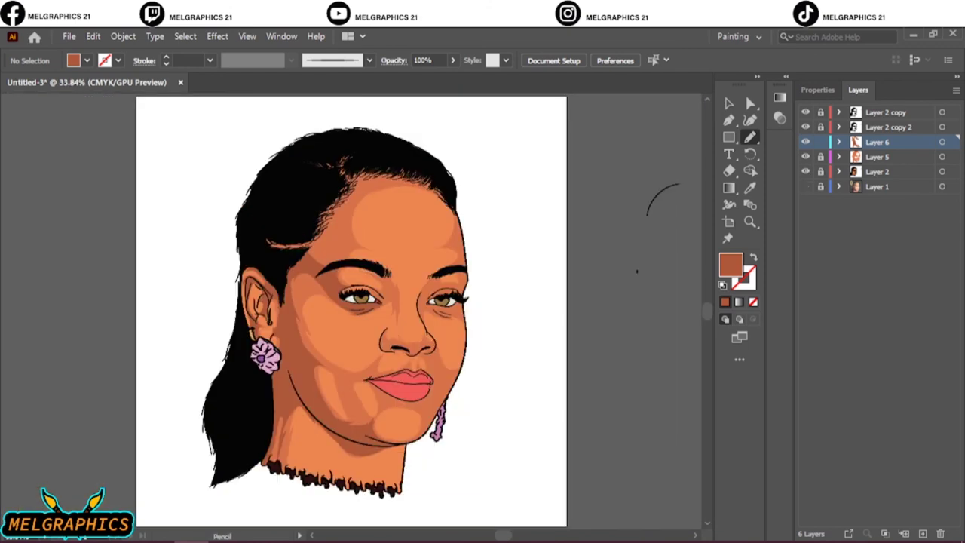
pyautogui.scroll(5, 345, 226)
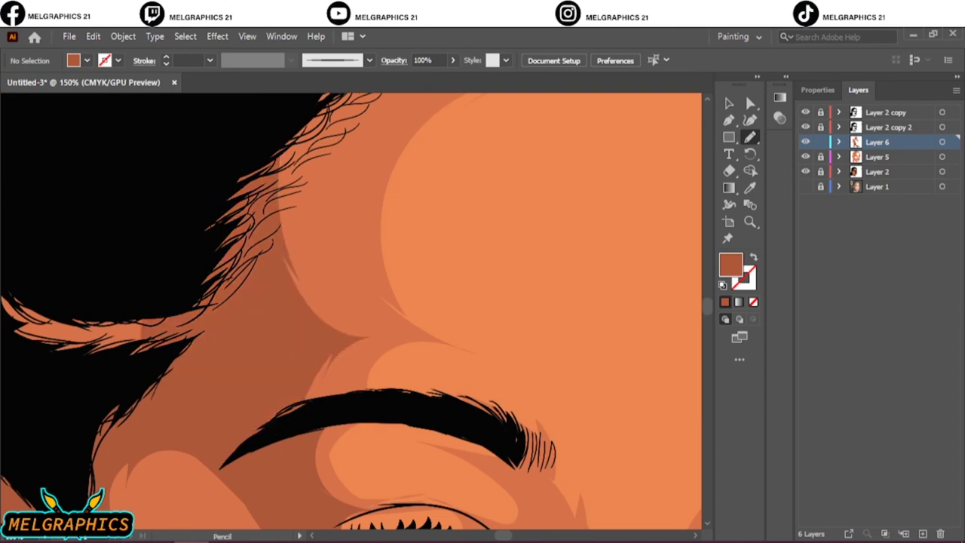
pyautogui.hotkey('ctrl', '1')
pyautogui.hotkey('ctrl', '0')
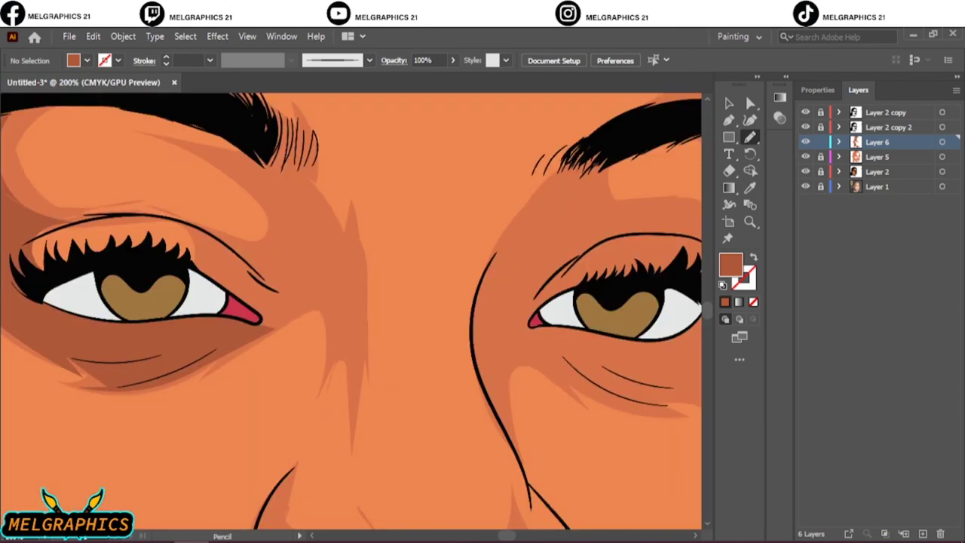
pyautogui.moveTo(248, 128)
pyautogui.mouseDown()
pyautogui.moveTo(330, 285)
pyautogui.moveTo(294, 121)
pyautogui.mouseUp()
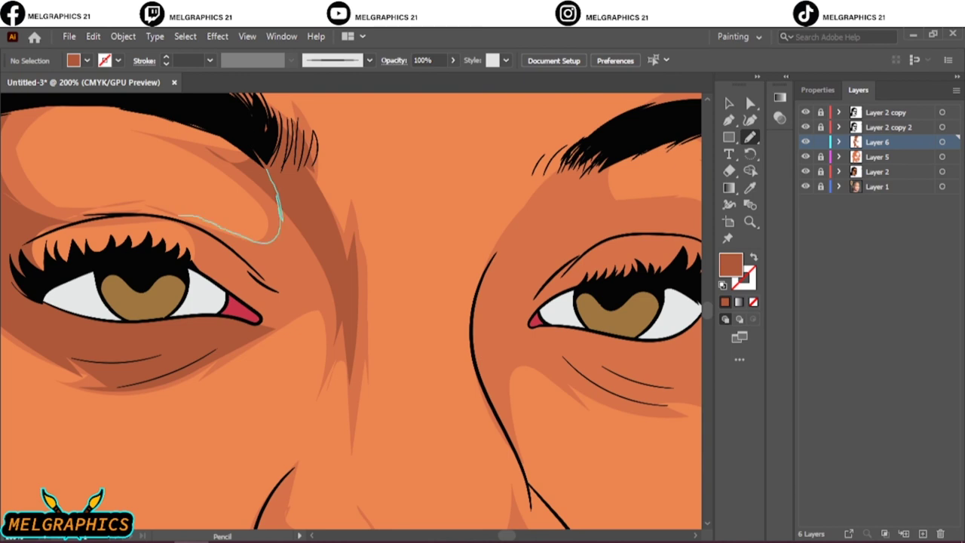
pyautogui.moveTo(270, 172); pyautogui.dragTo(277, 287)
pyautogui.hotkey('ctrl', '0')
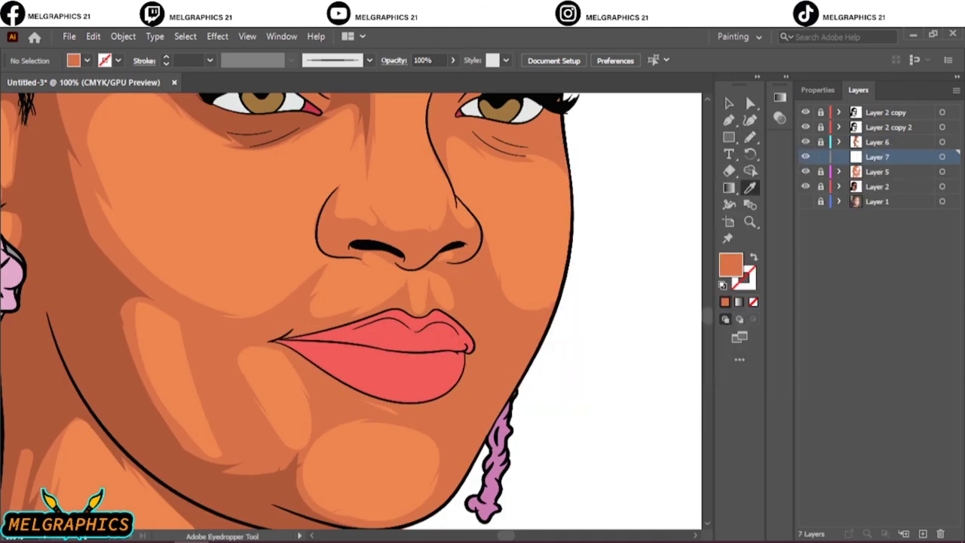
# Sample a darker skin orange and trace a shadow shape along the left cheek.
pyautogui.click(464, 519)
pyautogui.press('n')
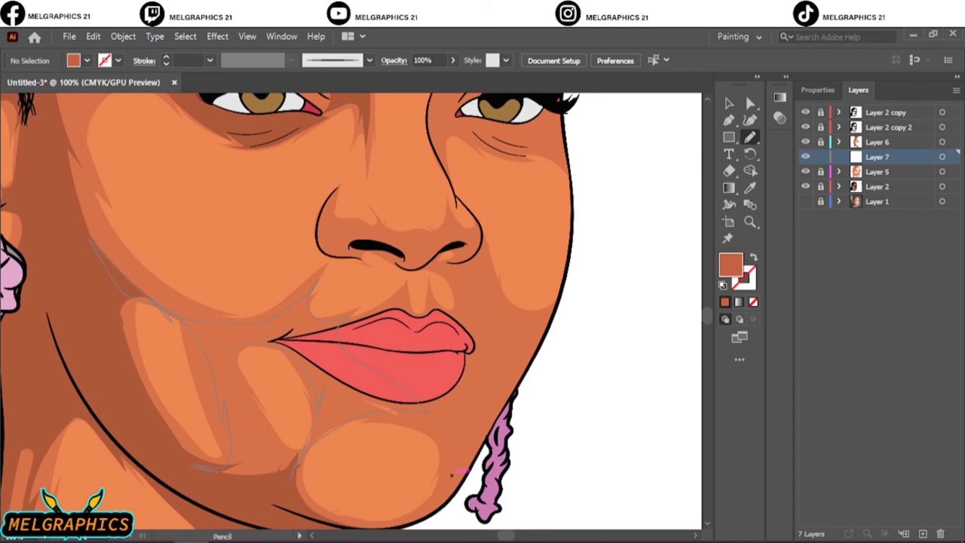
pyautogui.hotkey('ctrl', '0')
pyautogui.scroll(5, 314, 422)
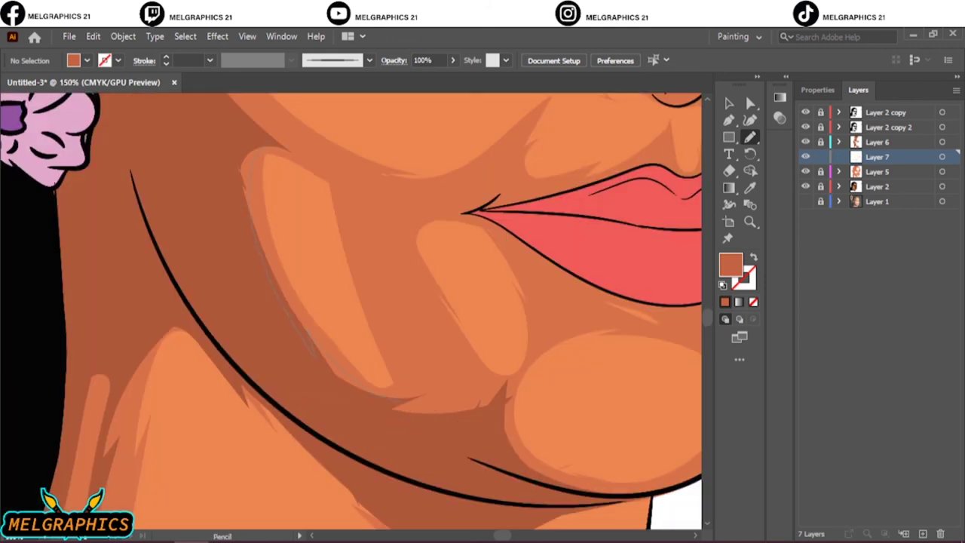
pyautogui.moveTo(392, 396); pyautogui.dragTo(502, 388)
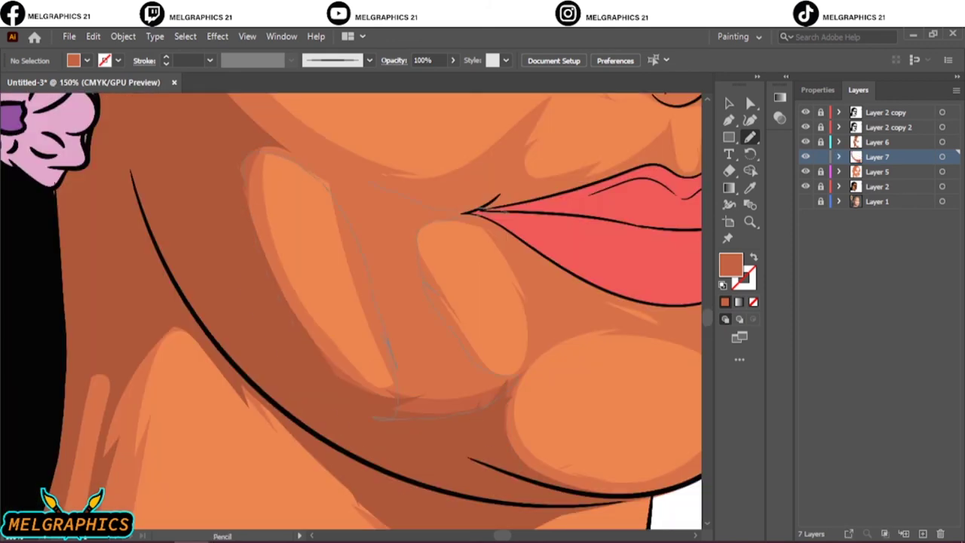
# Confirm the cheek shadow's fill colour in the colour picker.
pyautogui.press('i')
pyautogui.doubleClick(731, 265)
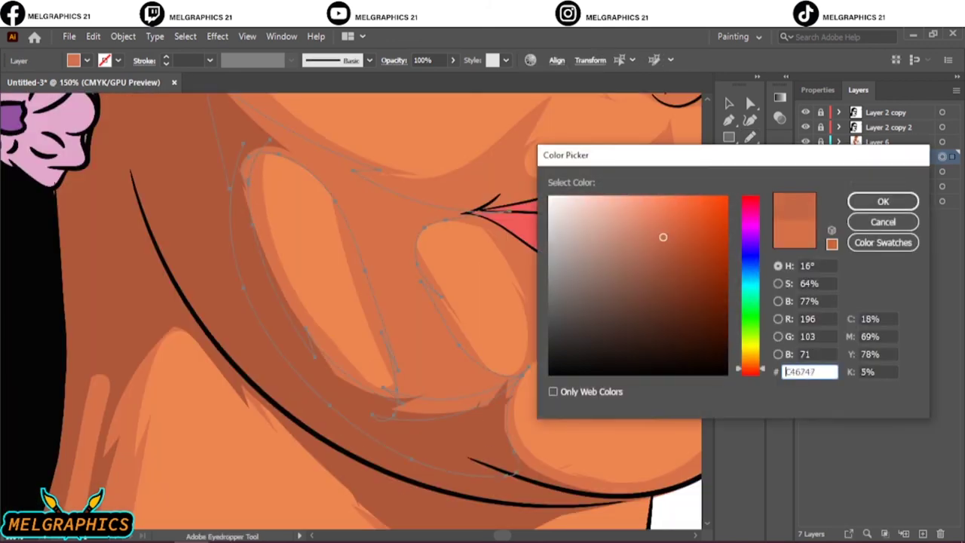
pyautogui.press('Return')
pyautogui.hotkey('ctrl', '0')
pyautogui.hotkey('ctrl', '1')
# Try Edit Colors > Adjust Colors with values 7, 6, 5 and 8, then cancel.
pyautogui.click(92, 36)
pyautogui.click(377, 285)
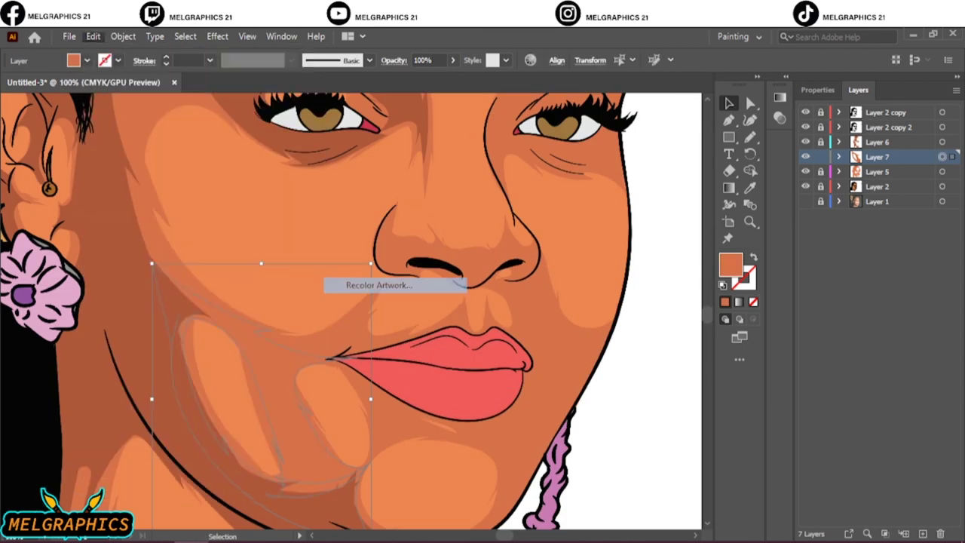
pyautogui.press('Escape')
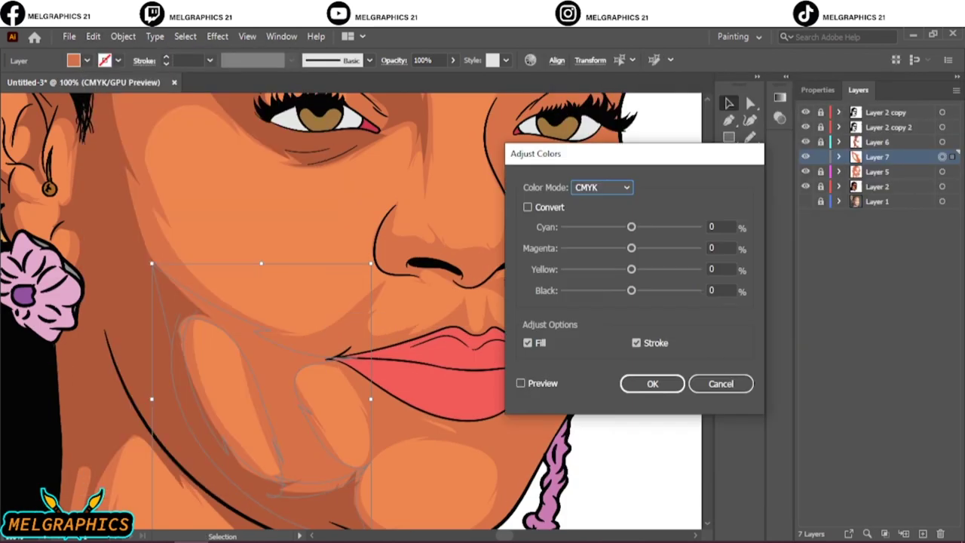
pyautogui.write('7')
pyautogui.hotkey('shift', 'Tab')
pyautogui.write('6')
pyautogui.hotkey('shift', 'Tab')
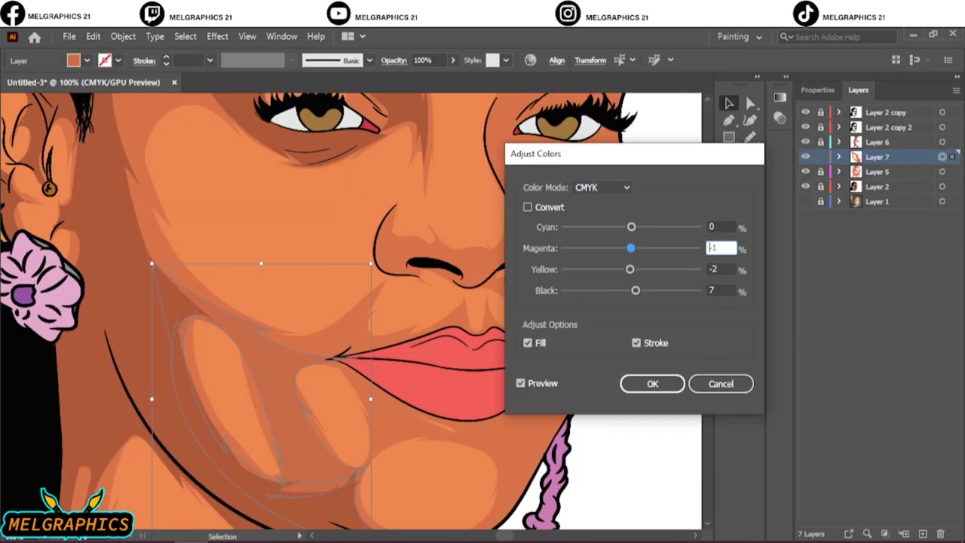
pyautogui.hotkey('shift', 'Tab')
pyautogui.write('5')
pyautogui.press('Tab')
pyautogui.write('8')
pyautogui.press('Escape')
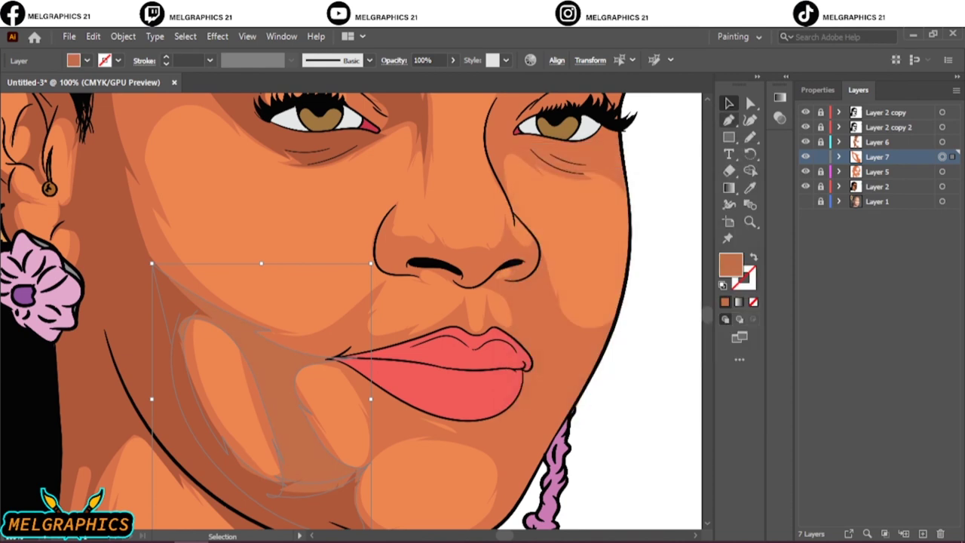
# Close the colour picker without changes and deselect the cheek shape.
pyautogui.hotkey('ctrl', '0')
pyautogui.press('i')
pyautogui.scroll(5, 362, 339)
pyautogui.doubleClick(730, 264)
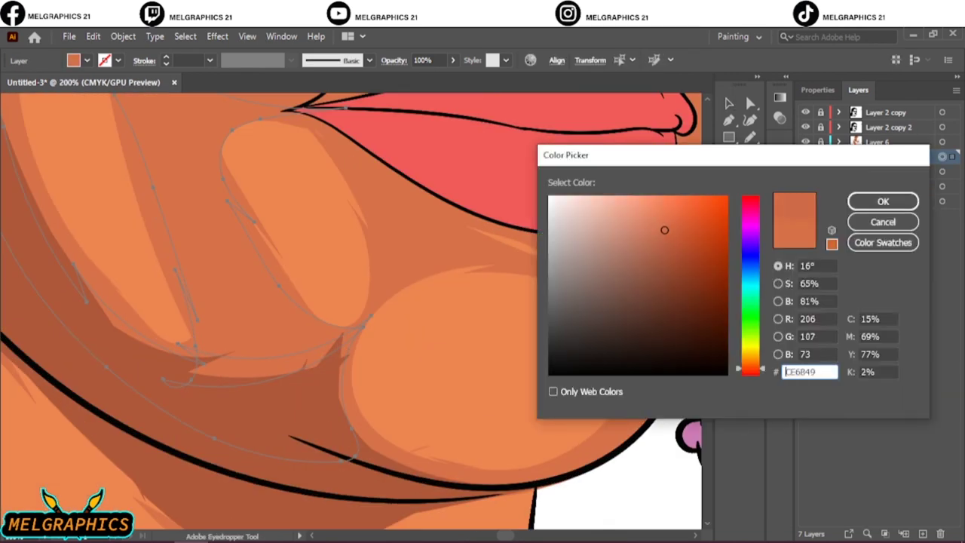
pyautogui.press('Escape')
pyautogui.press('v')
pyautogui.hotkey('ctrl', 'shift', 'a')
pyautogui.hotkey('ctrl', '0')
# Trace a shadow line under the round cheek shape.
pyautogui.hotkey('ctrl', '+')
pyautogui.hotkey('ctrl', '+')
pyautogui.hotkey('ctrl', '+')
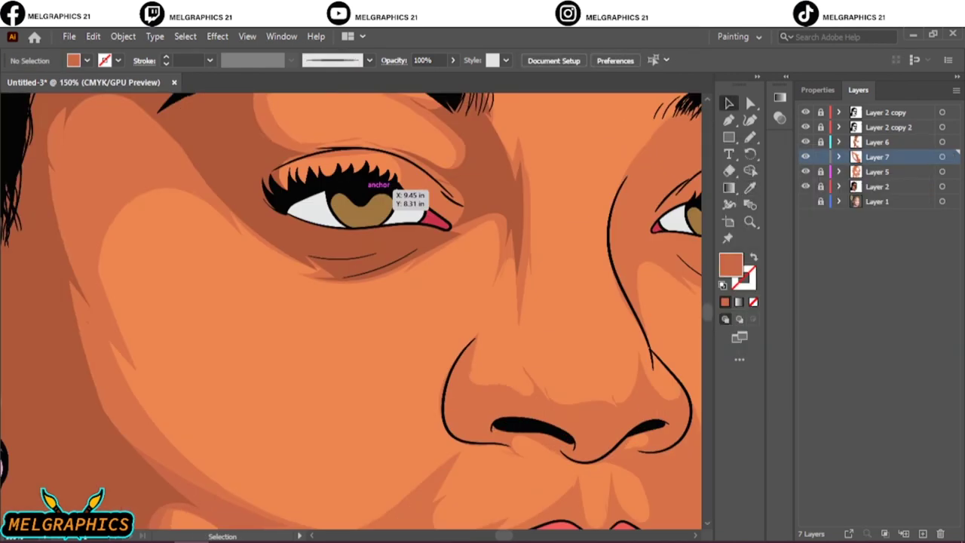
pyautogui.scroll(-5, 351, 311)
pyautogui.press('n')
pyautogui.moveTo(396, 461); pyautogui.dragTo(532, 396)
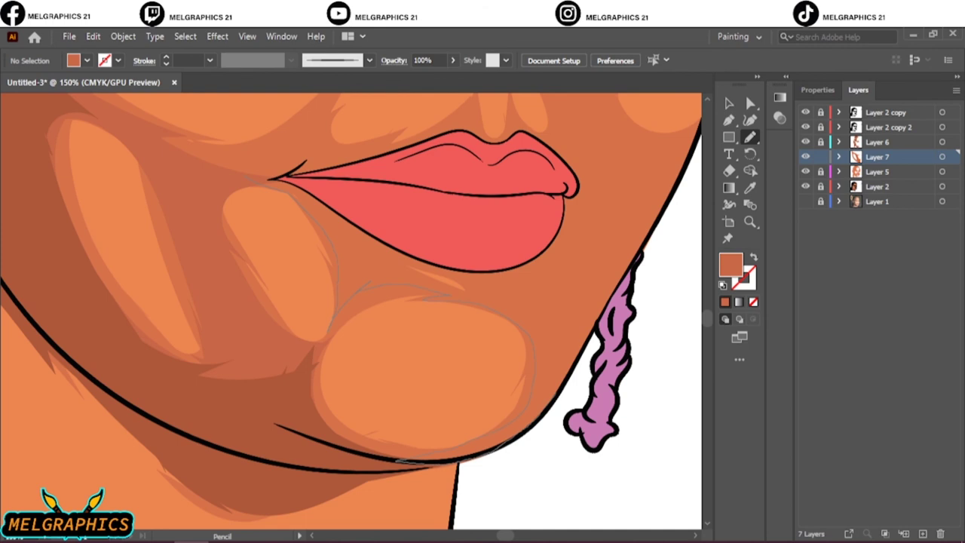
# Zoom in to inspect the nose, lips and right eye.
pyautogui.hotkey('ctrl', '0')
pyautogui.hotkey('ctrl', '+')
pyautogui.hotkey('ctrl', '+')
pyautogui.hotkey('ctrl', '+')
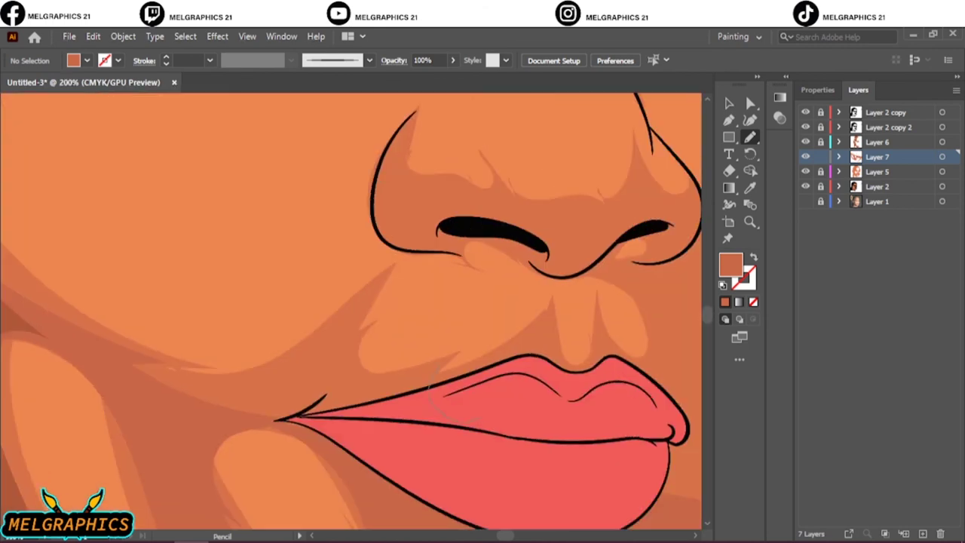
pyautogui.scroll(-2, 354, 302)
pyautogui.hscroll(5, 355, 302)
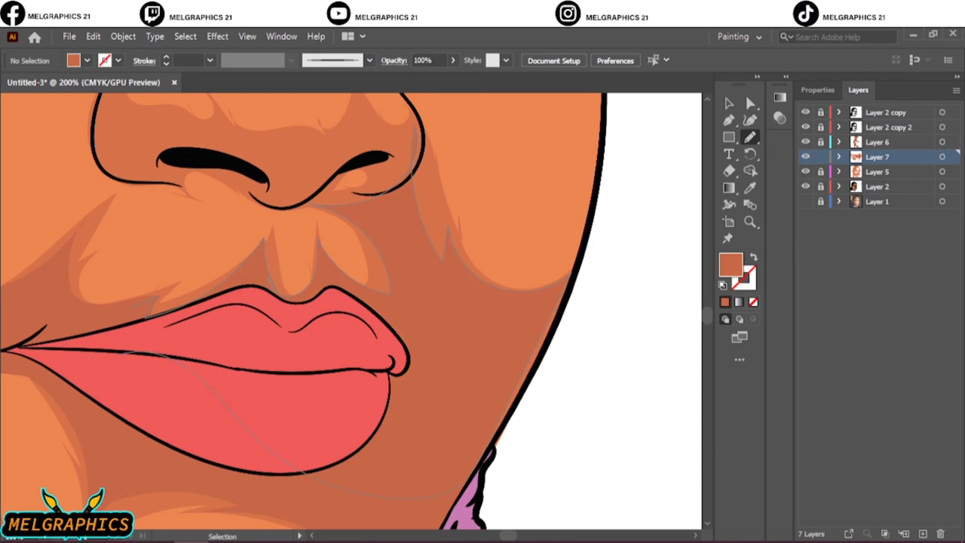
pyautogui.hotkey('ctrl', '0')
pyautogui.hotkey('ctrl', '+')
pyautogui.hotkey('ctrl', '+')
pyautogui.hotkey('ctrl', '+')
pyautogui.hotkey('ctrl', '+')
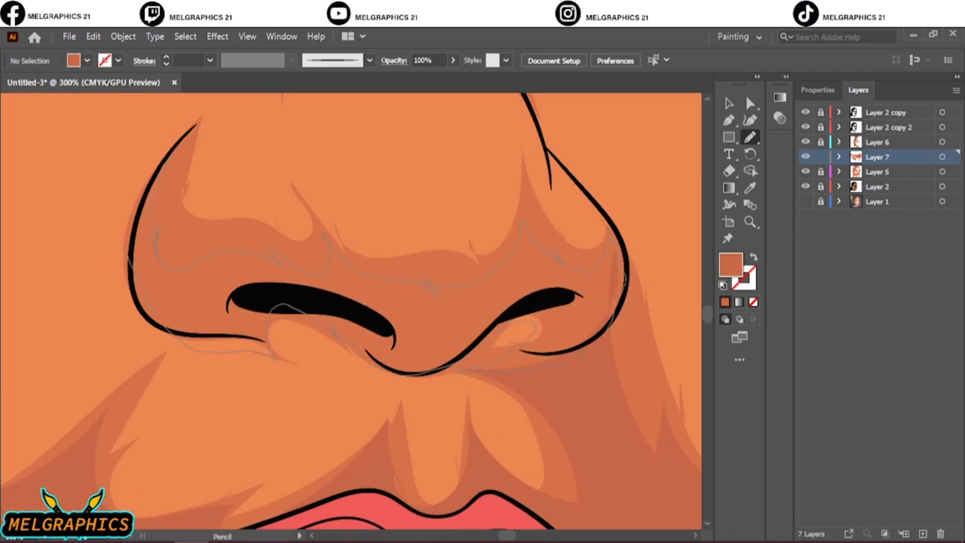
pyautogui.hotkey('ctrl', '0')
pyautogui.hotkey('ctrl', '+')
pyautogui.hotkey('ctrl', '+')
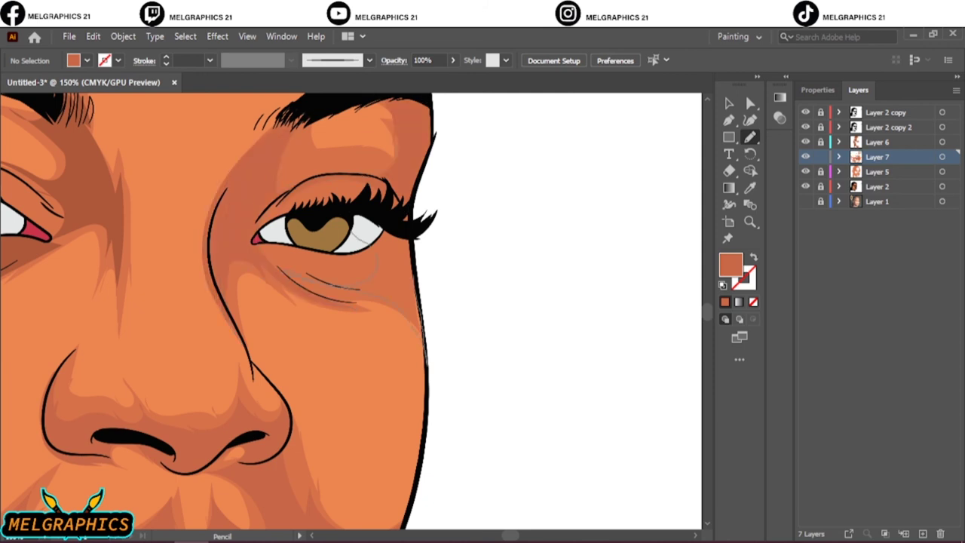
# Review the whole portrait and add a new empty layer.
pyautogui.hotkey('ctrl', '0')
pyautogui.scroll(4, 468, 221)
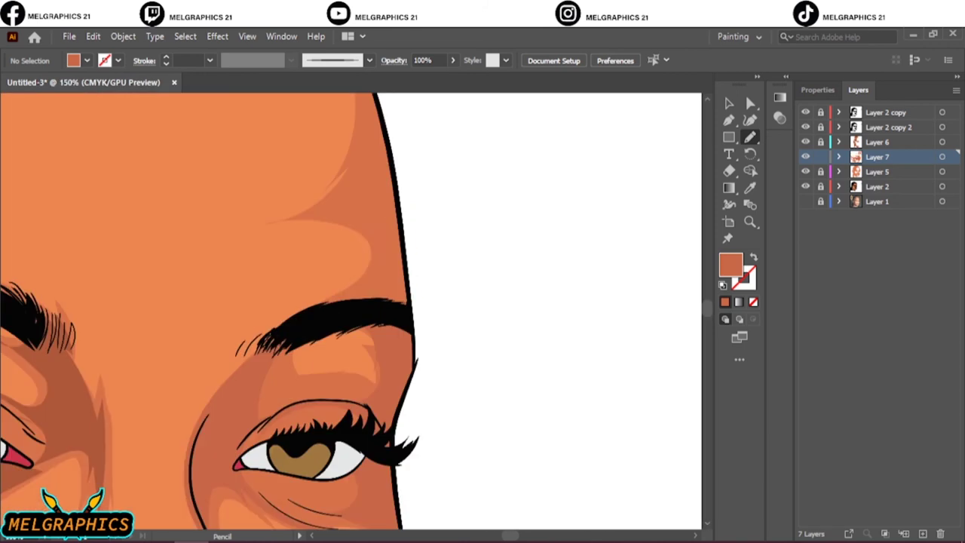
pyautogui.hotkey('ctrl', '0')
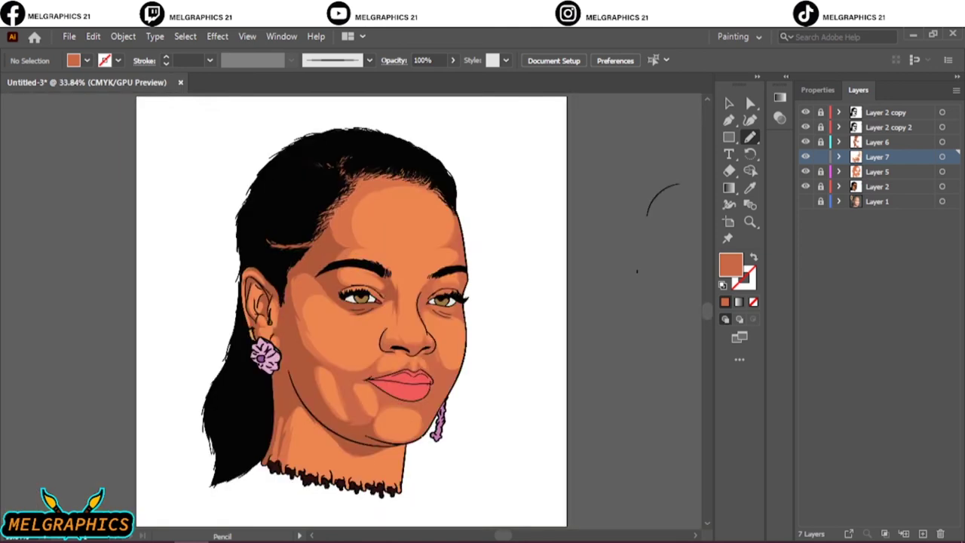
pyautogui.scroll(3, 313, 268)
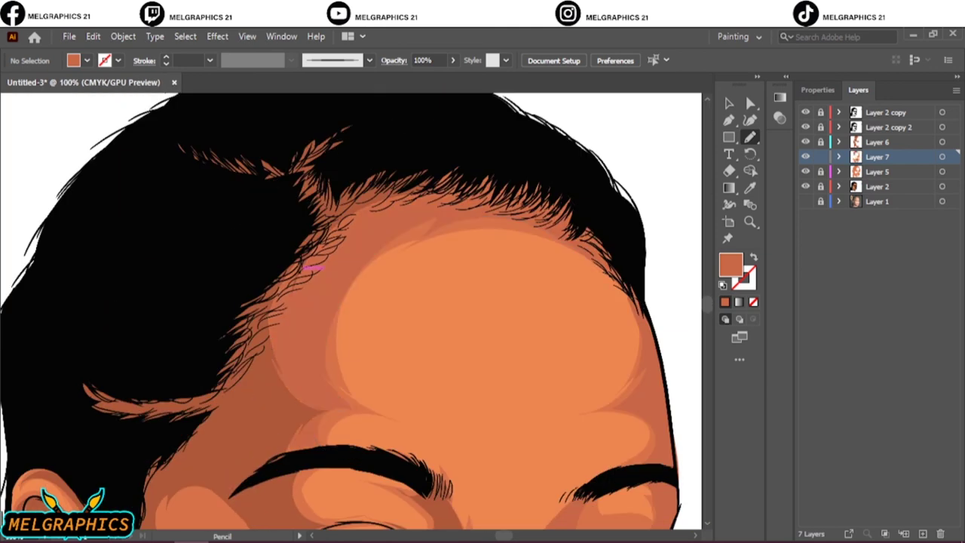
pyautogui.hotkey('ctrl', '0')
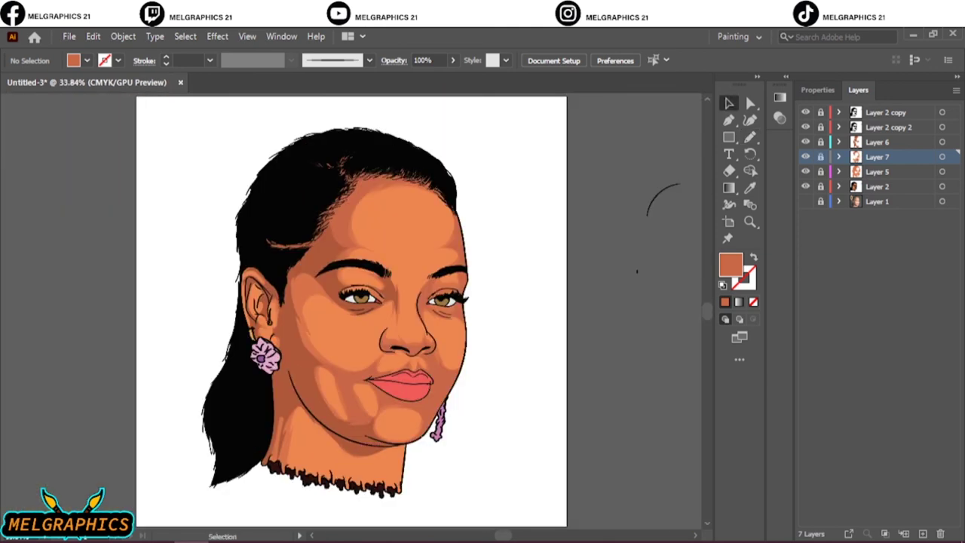
pyautogui.hotkey('ctrl', 'l')
# Pick a lighter orange fill and draw highlight shading on the left cheek and beside the nose.
pyautogui.press('i')
pyautogui.doubleClick(731, 264)
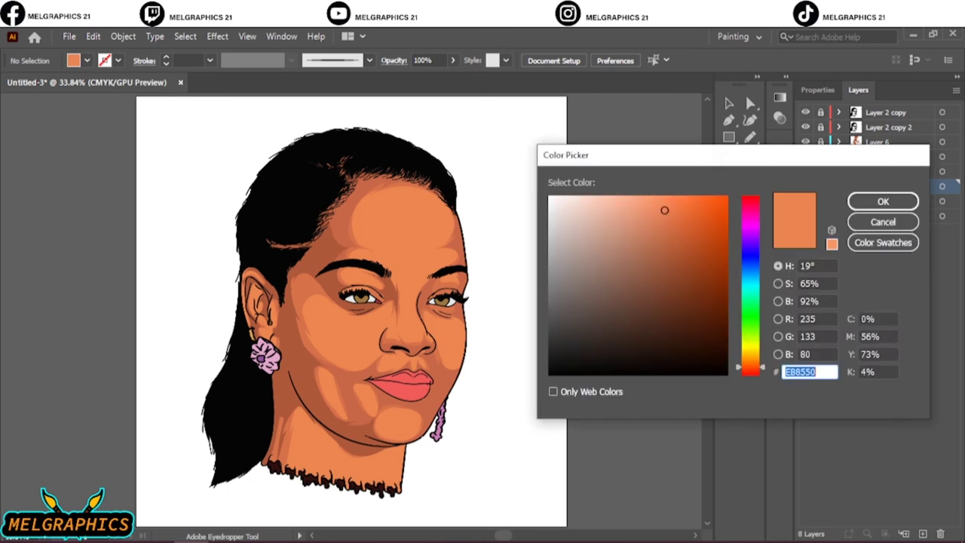
pyautogui.press('Return')
pyautogui.press('n')
pyautogui.hotkey('ctrl', '1')
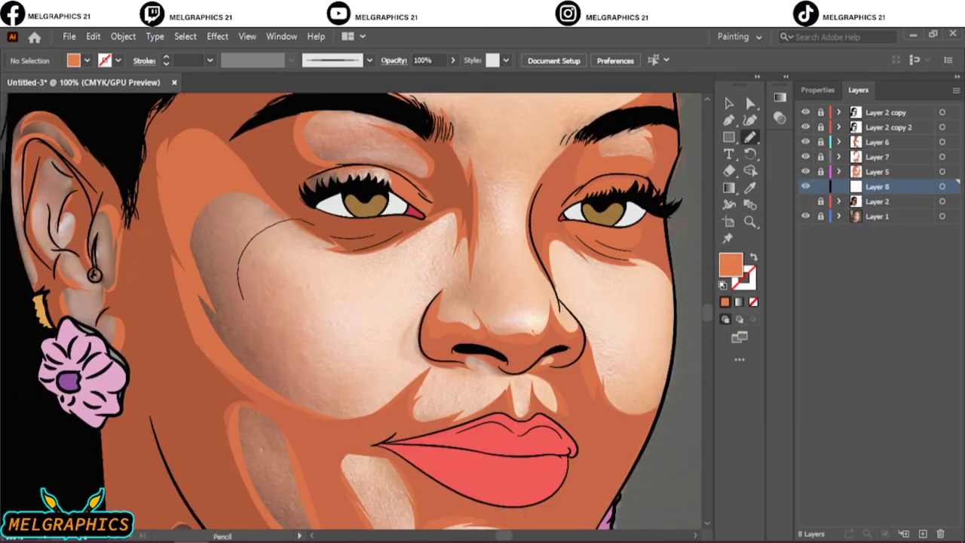
pyautogui.moveTo(239, 298); pyautogui.dragTo(294, 245)
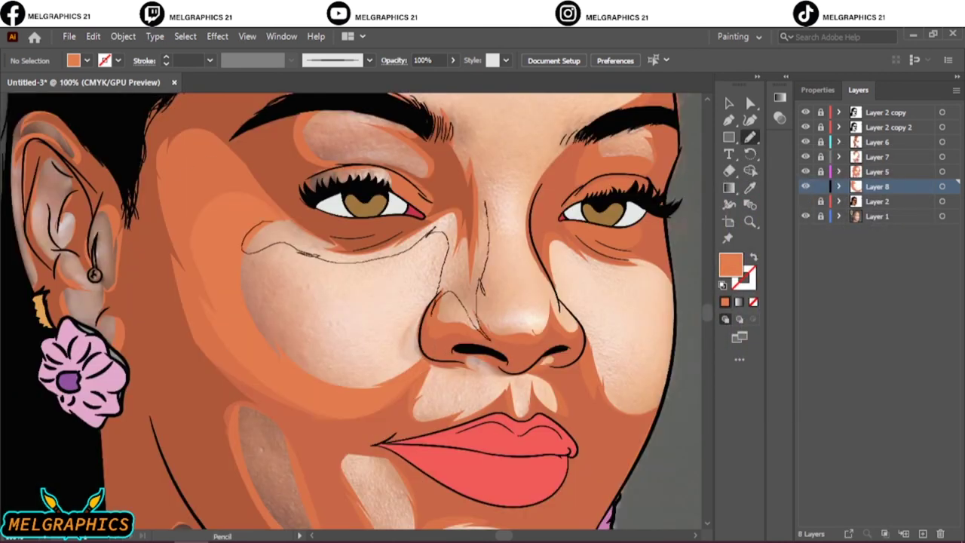
pyautogui.moveTo(557, 325); pyautogui.dragTo(541, 183)
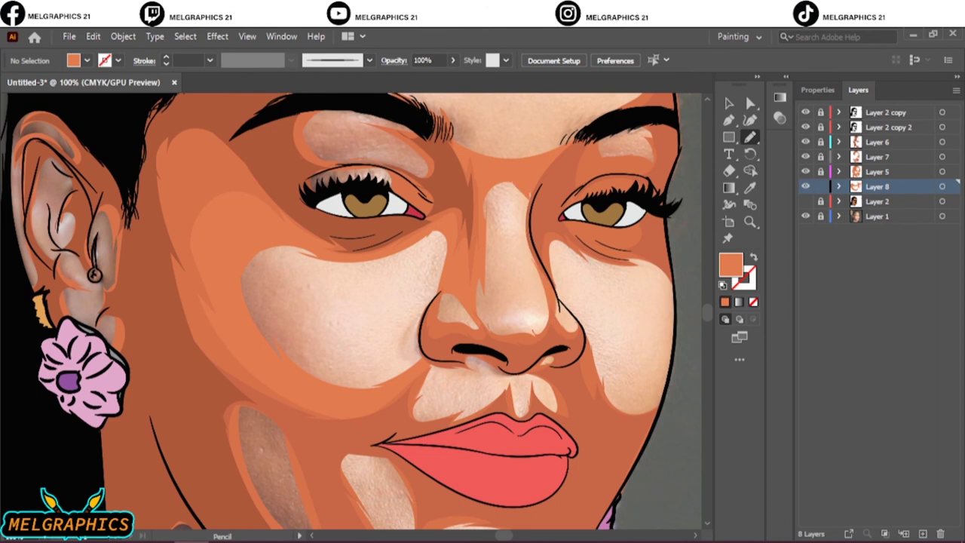
# Trace orange shading contours around the nose and its tip, and along the right cheek edge.
pyautogui.scroll(5, 501, 219)
pyautogui.moveTo(356, 434)
pyautogui.mouseDown()
pyautogui.moveTo(597, 318)
pyautogui.moveTo(356, 433)
pyautogui.mouseUp()
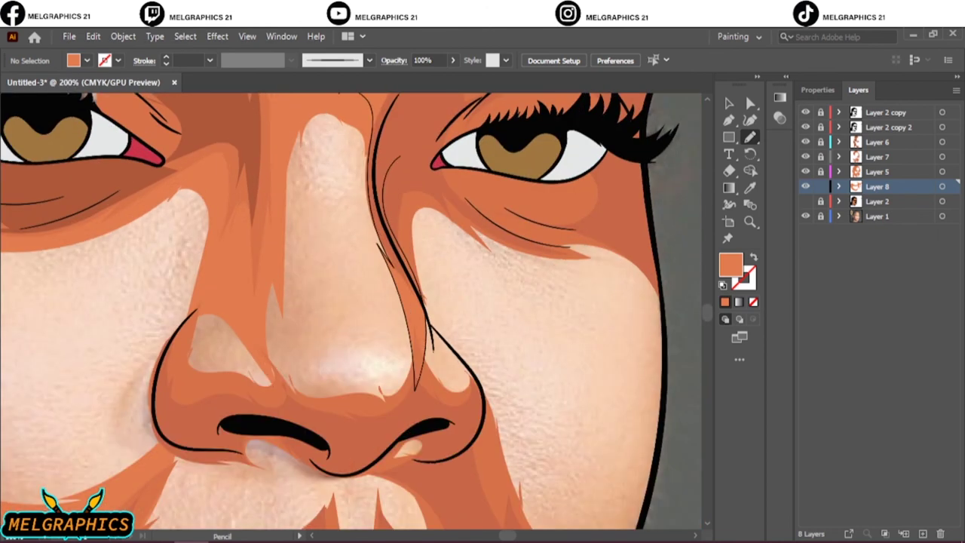
pyautogui.moveTo(300, 360); pyautogui.dragTo(309, 399)
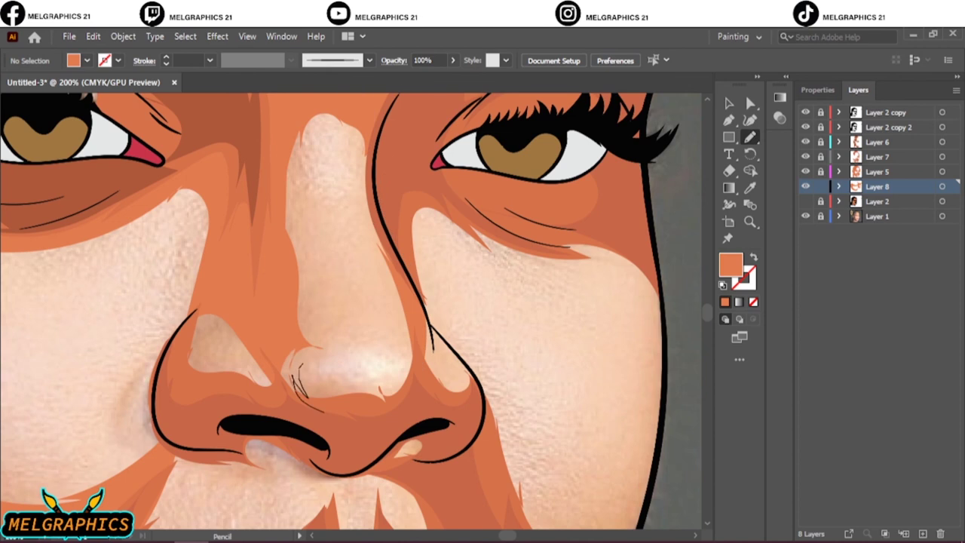
pyautogui.hotkey('ctrl', 'z')
pyautogui.moveTo(415, 303); pyautogui.dragTo(381, 398)
pyautogui.moveTo(364, 399); pyautogui.dragTo(411, 369)
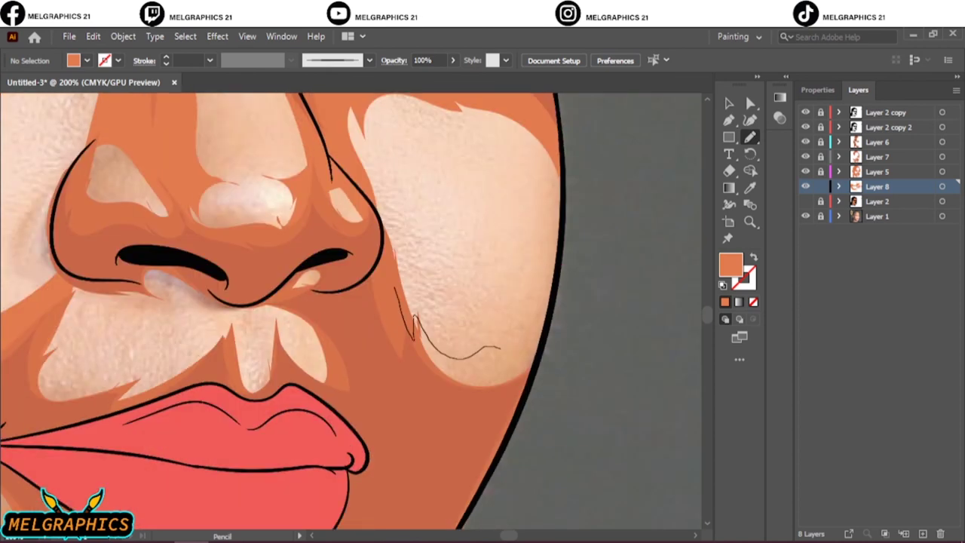
pyautogui.moveTo(528, 361); pyautogui.dragTo(558, 121)
# Hide the reference photo to check, then outline shading around the cheek and lower-cheek highlights.
pyautogui.hotkey('ctrl', '0')
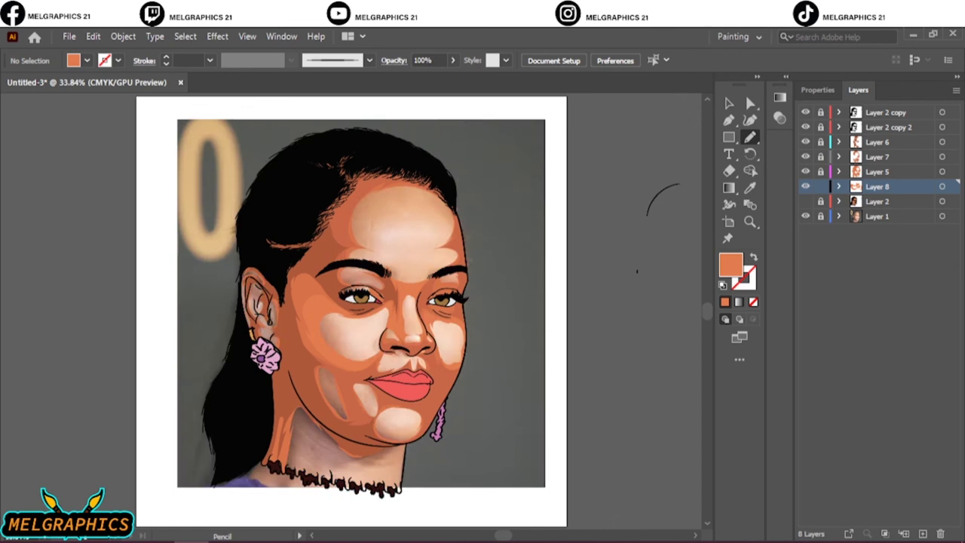
pyautogui.click(805, 217)
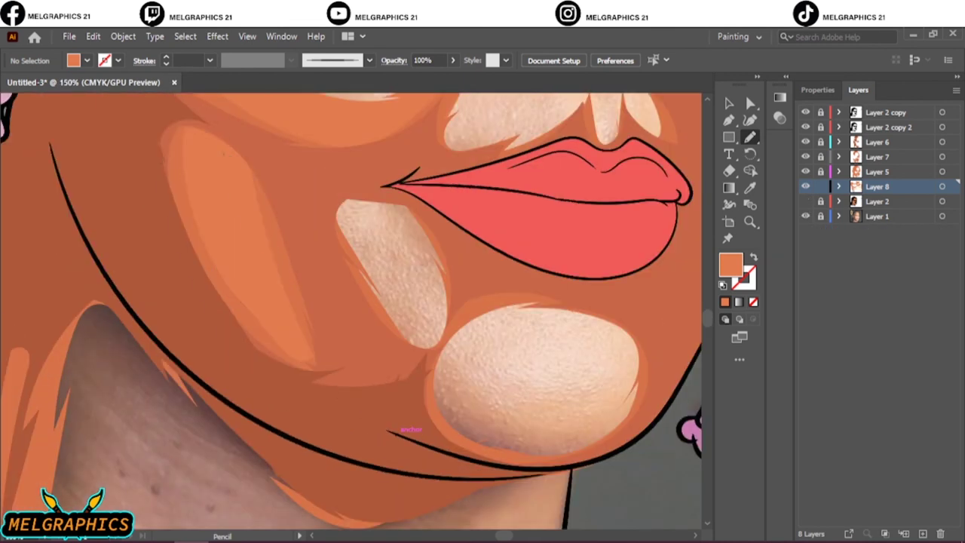
pyautogui.moveTo(411, 256); pyautogui.dragTo(422, 281)
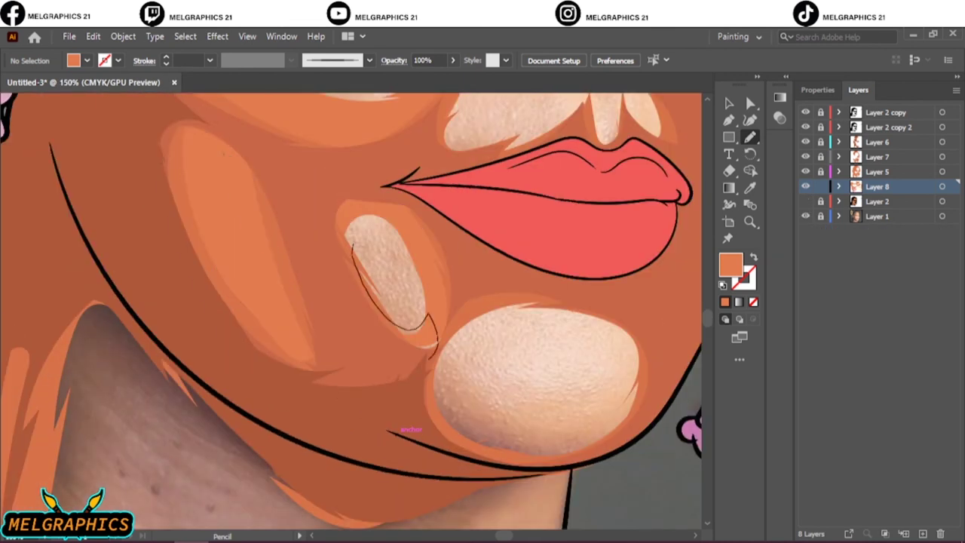
pyautogui.moveTo(460, 316); pyautogui.dragTo(633, 339)
pyautogui.moveTo(482, 423); pyautogui.dragTo(633, 354)
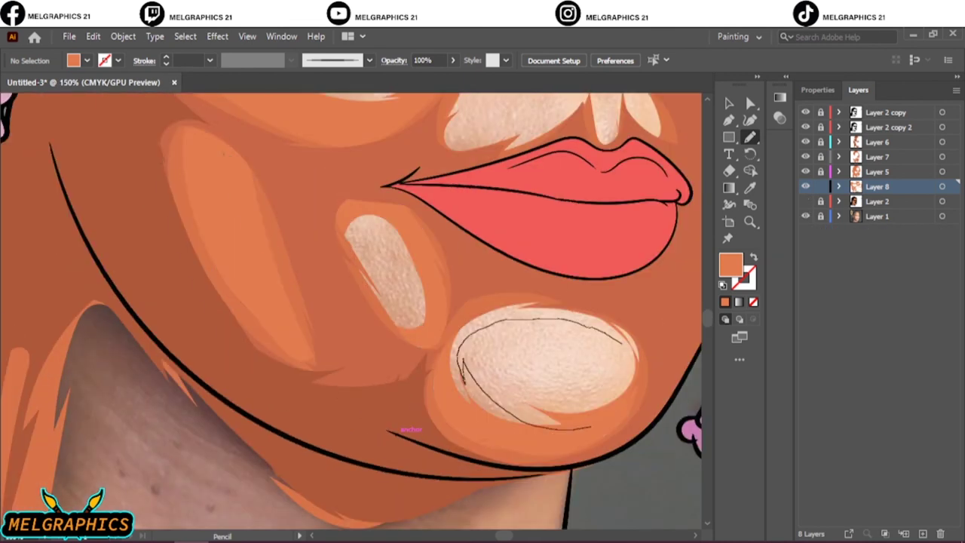
pyautogui.hotkey('ctrl', '0')
pyautogui.click(805, 217)
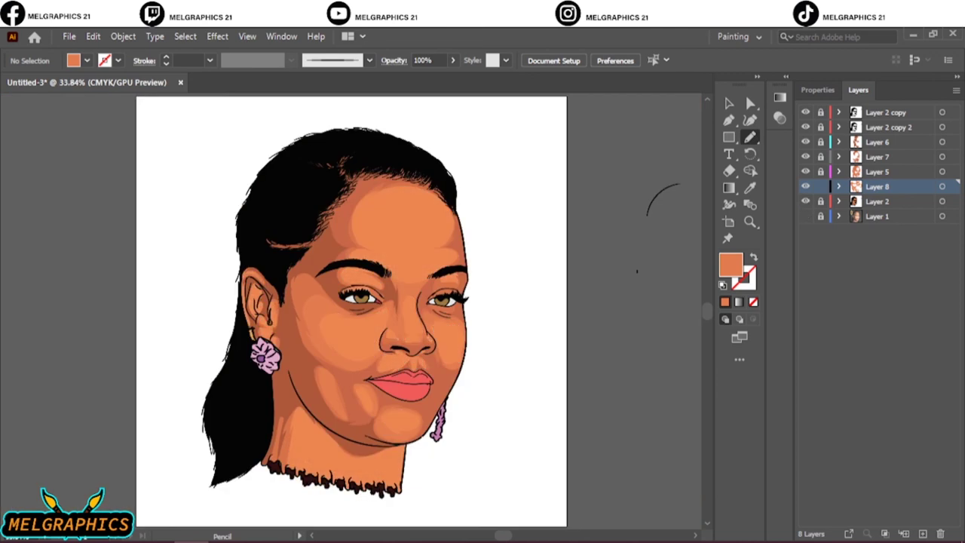
pyautogui.click(806, 217)
# Outline shading shapes around the neck shadow, above the eye and the forehead highlight.
pyautogui.scroll(5, 326, 490)
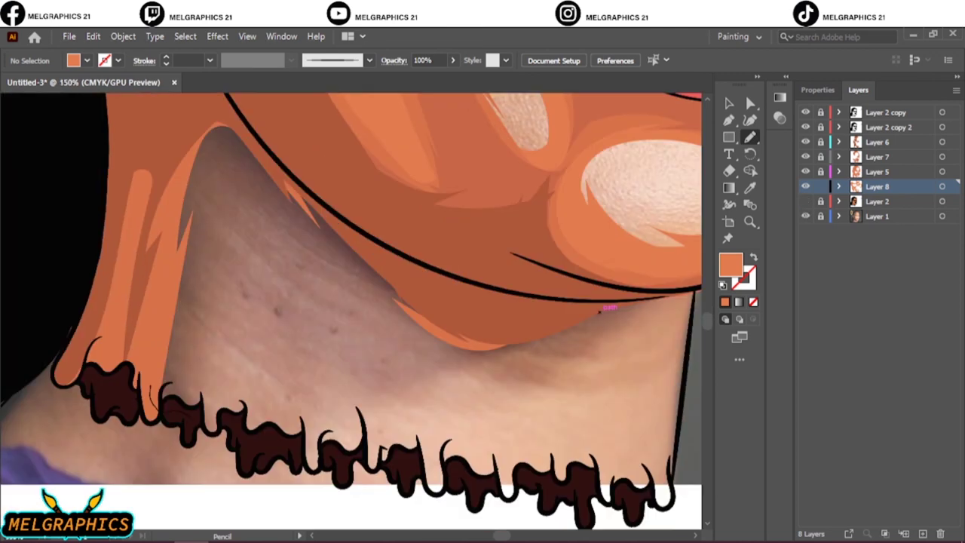
pyautogui.moveTo(226, 263)
pyautogui.mouseDown()
pyautogui.moveTo(588, 313)
pyautogui.moveTo(165, 121)
pyautogui.mouseUp()
pyautogui.hotkey('ctrl', '0')
pyautogui.scroll(5, 172, 345)
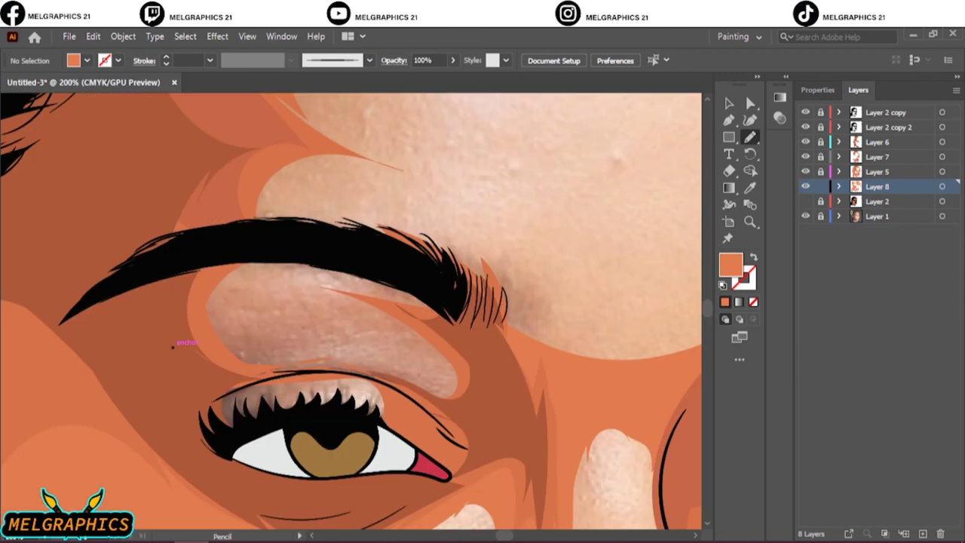
pyautogui.moveTo(355, 407); pyautogui.dragTo(264, 362)
pyautogui.hotkey('ctrl', '1')
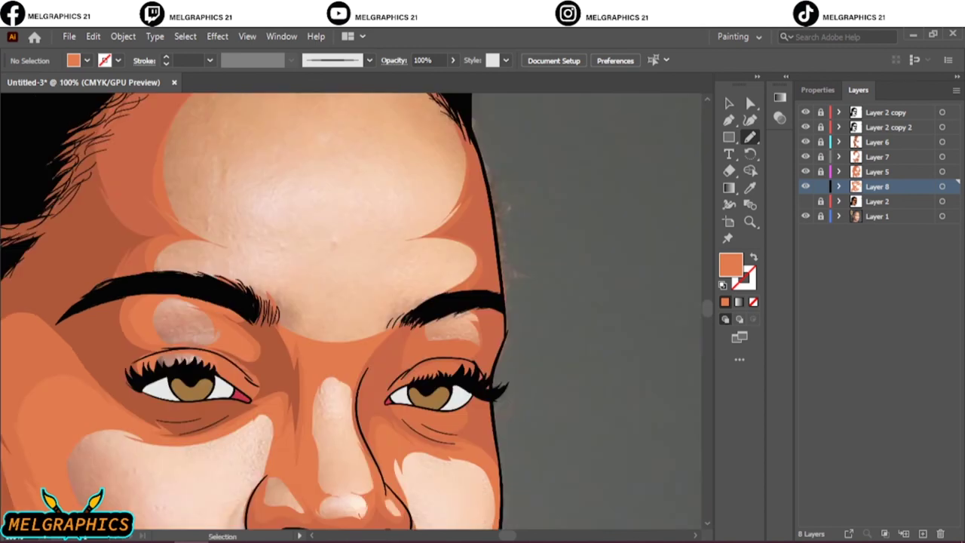
pyautogui.moveTo(452, 301); pyautogui.dragTo(350, 351)
pyautogui.moveTo(151, 332); pyautogui.dragTo(249, 98)
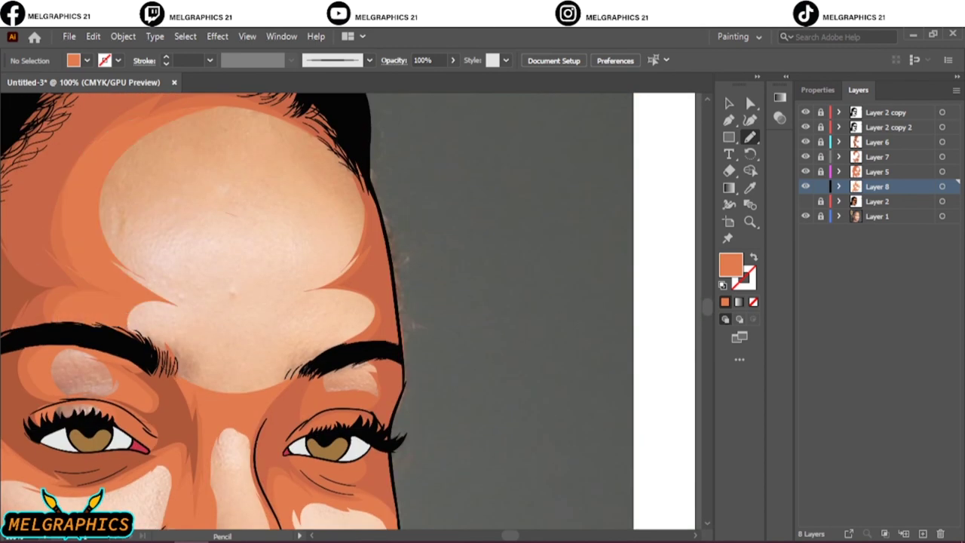
pyautogui.moveTo(128, 309); pyautogui.dragTo(132, 335)
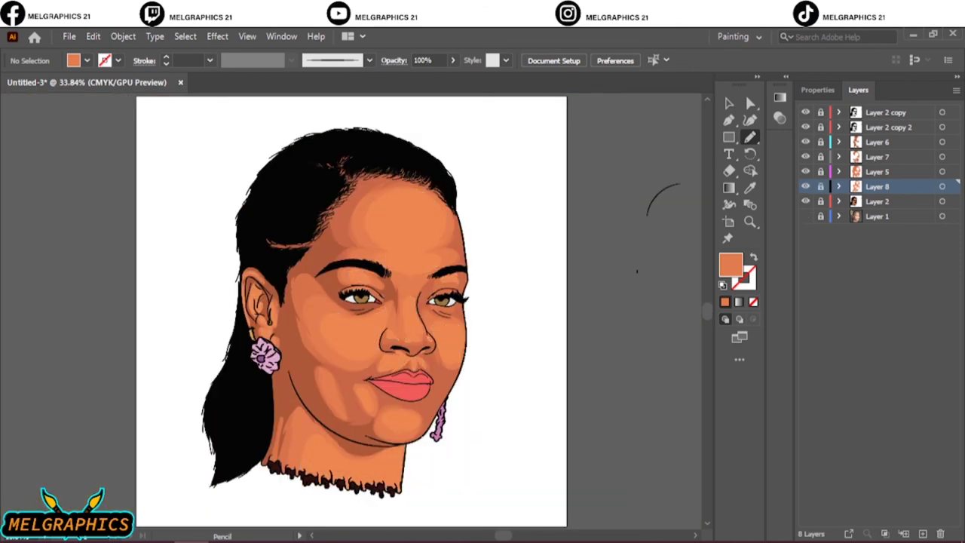
# Darken Layer 6's shading and reduce its yellow with Adjust Color Balance, then hide Layer 5 to compare.
pyautogui.click(941, 142)
pyautogui.hotkey('ctrl', '1')
pyautogui.click(93, 36)
pyautogui.click(384, 319)
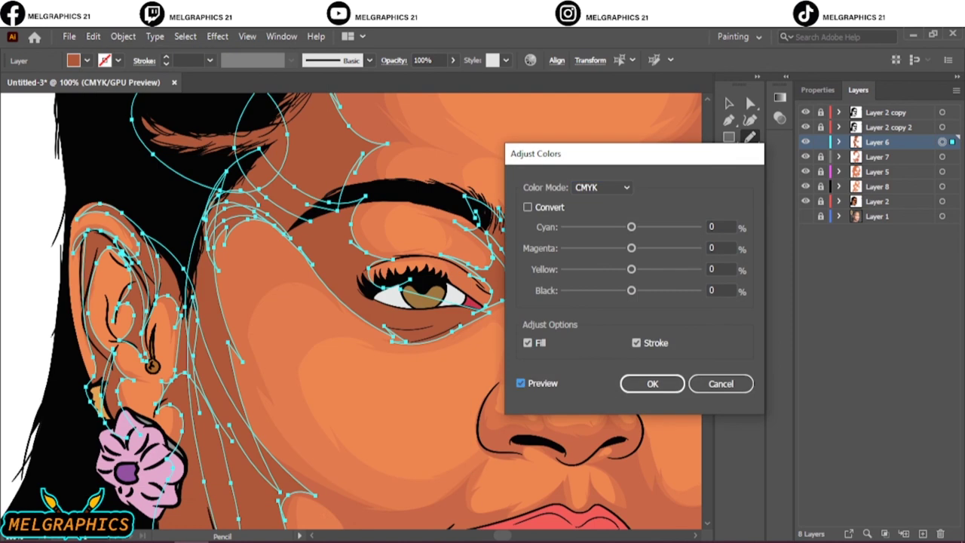
pyautogui.moveTo(631, 290); pyautogui.dragTo(635, 248)
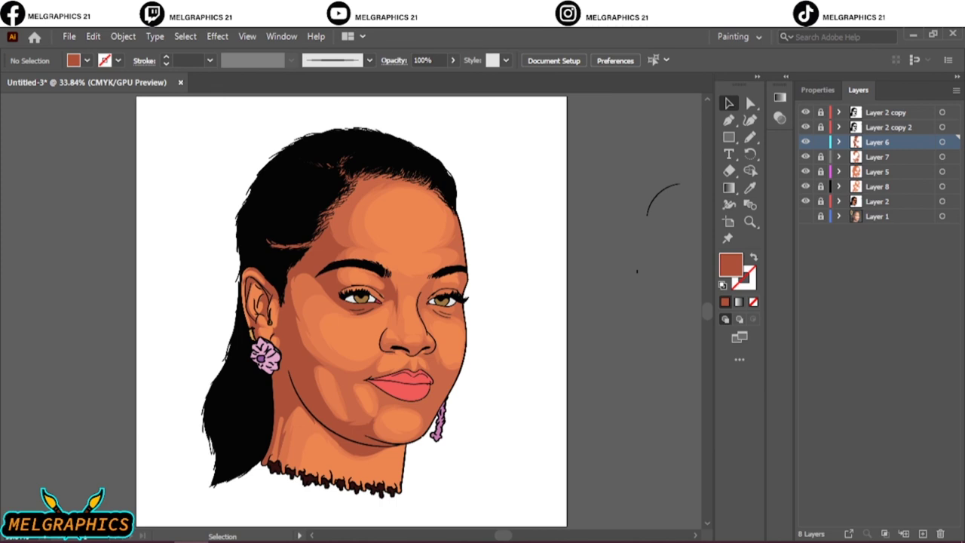
pyautogui.click(93, 36)
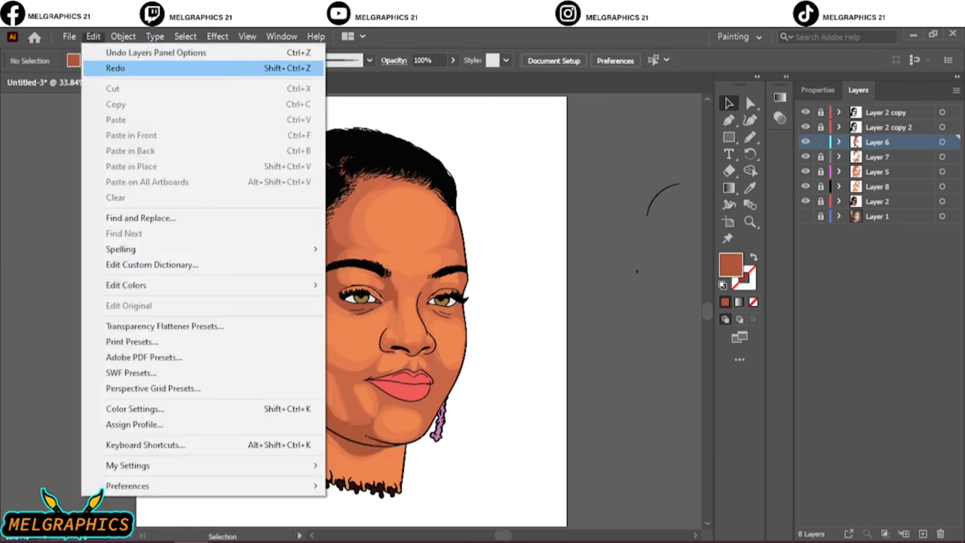
pyautogui.click(115, 68)
pyautogui.click(806, 171)
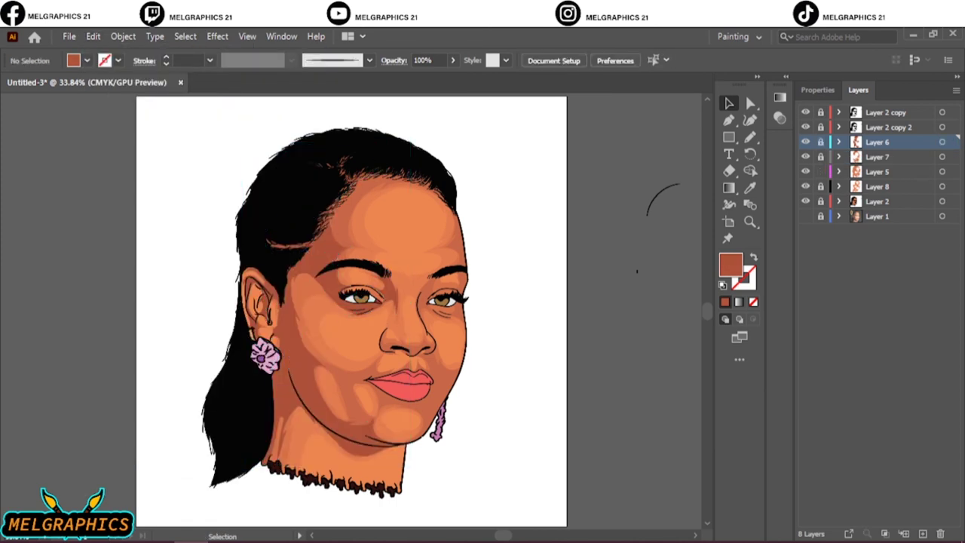
pyautogui.hotkey('ctrl', '1')
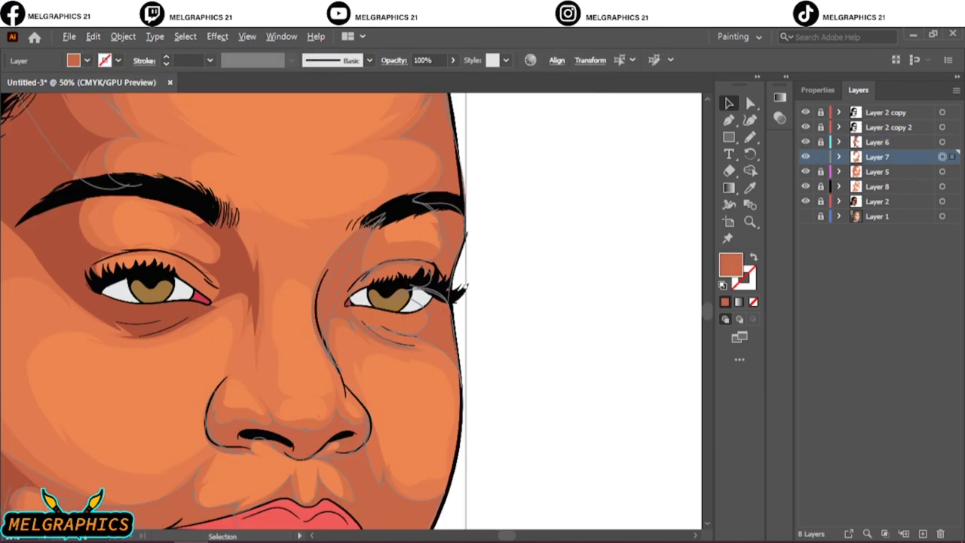
# Adjust Layer 7's shading colour balance to Black 4, Yellow -4, Magenta 4.
pyautogui.click(942, 156)
pyautogui.click(93, 37)
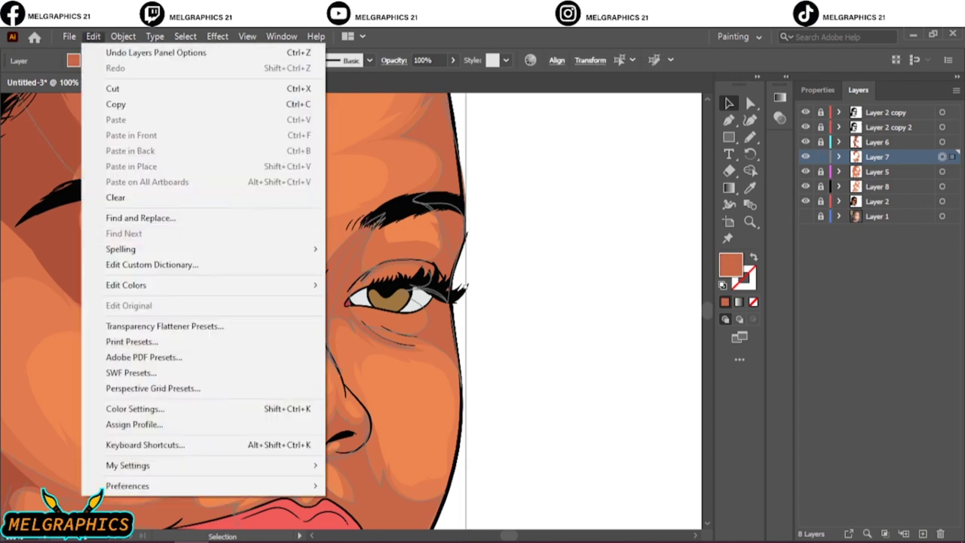
pyautogui.click(362, 298)
pyautogui.click(520, 383)
pyautogui.write('4')
pyautogui.hotkey('shift', 'Tab')
pyautogui.write('-4')
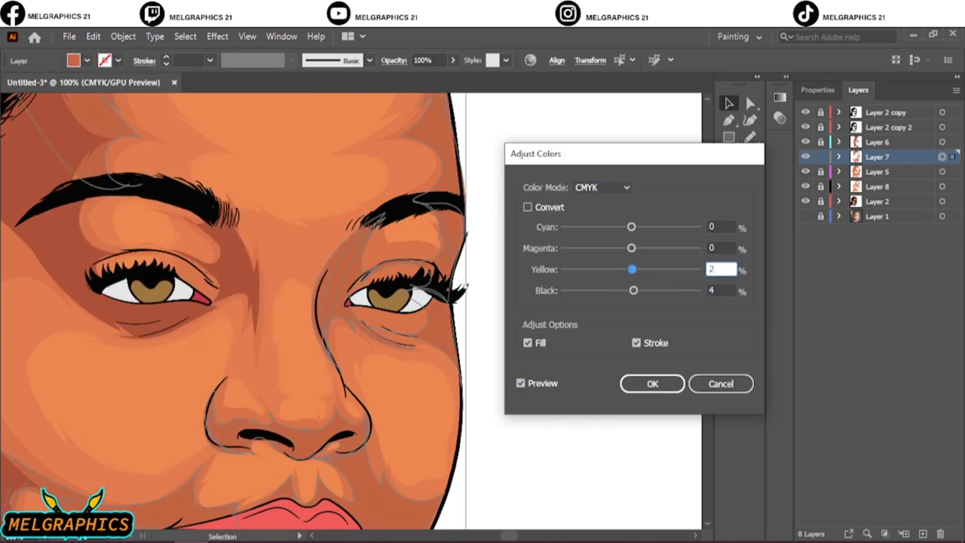
pyautogui.hotkey('shift', 'Tab')
pyautogui.write('4')
pyautogui.hotkey('shift', 'Tab')
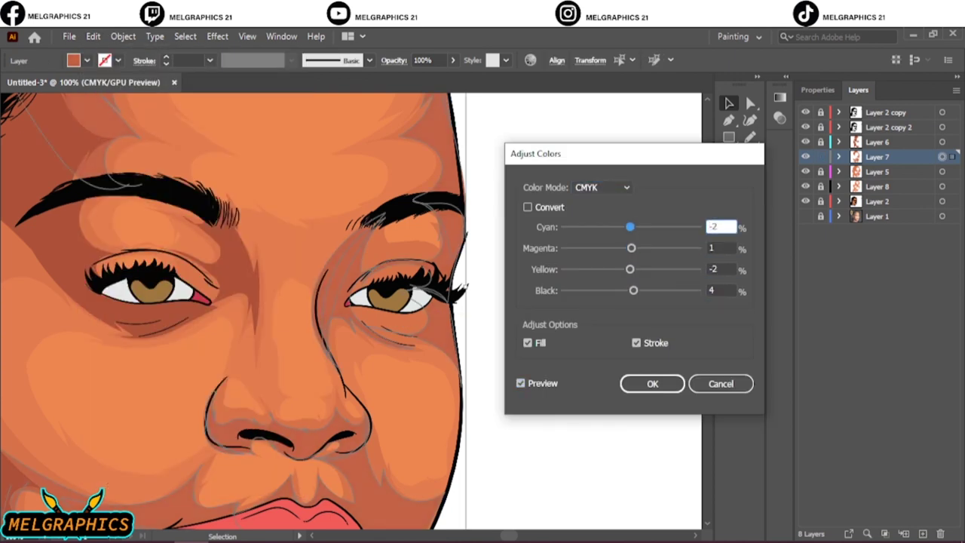
pyautogui.press('Return')
pyautogui.hotkey('ctrl', 'shift', 'a')
pyautogui.hotkey('ctrl', '0')
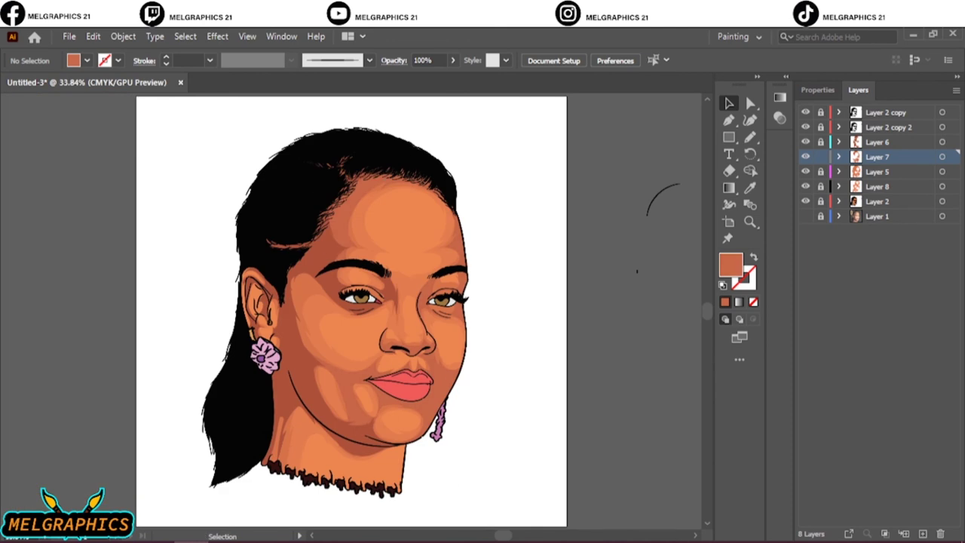
# Adjust Layer 5's face shading colour balance to Black 3, Yellow -4, Magenta 7, Cyan 5.
pyautogui.hotkey('alt', 'e')
pyautogui.press('Escape')
pyautogui.click(400, 226)
pyautogui.scroll(4, 385, 247)
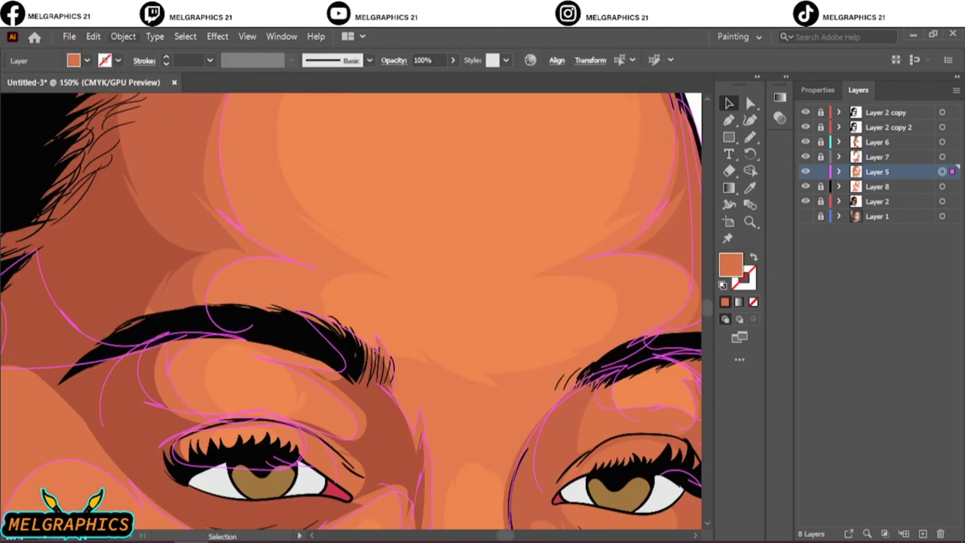
pyautogui.hotkey('alt', 'e')
pyautogui.click(520, 383)
pyautogui.write('3')
pyautogui.hotkey('shift', 'Tab')
pyautogui.write('-4')
pyautogui.hotkey('shift', 'Tab')
pyautogui.write('7')
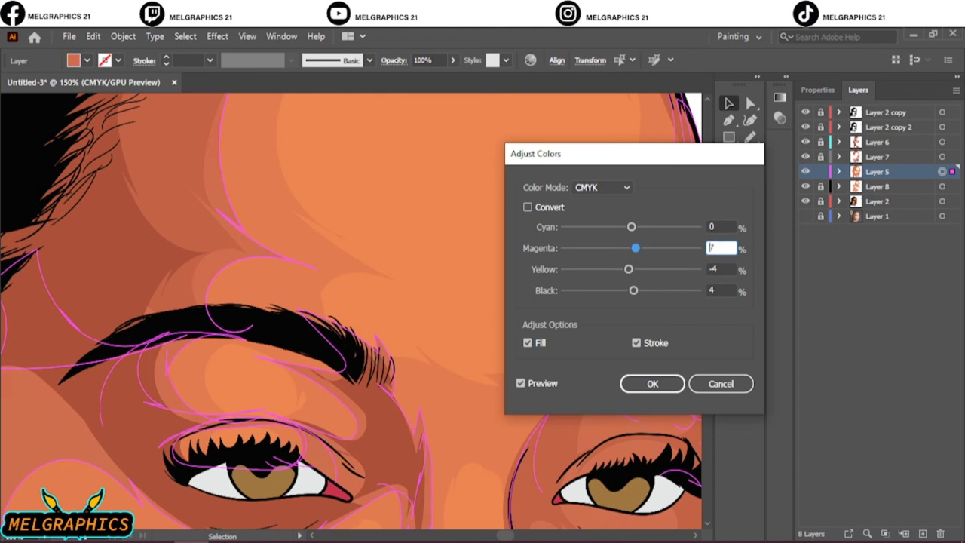
pyautogui.hotkey('shift', 'Tab')
pyautogui.write('5')
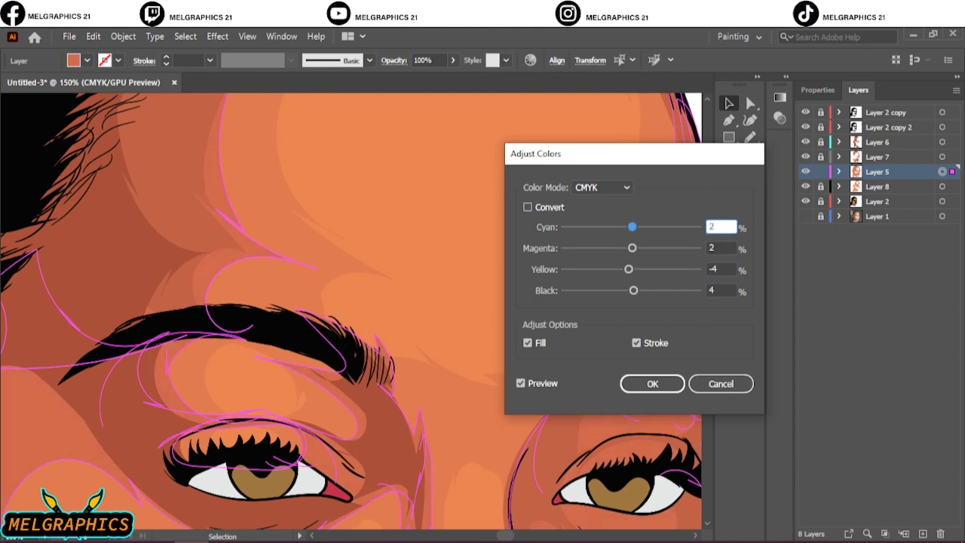
pyautogui.press('Return')
pyautogui.hotkey('ctrl', 'shift', 'a')
pyautogui.hotkey('ctrl', '0')
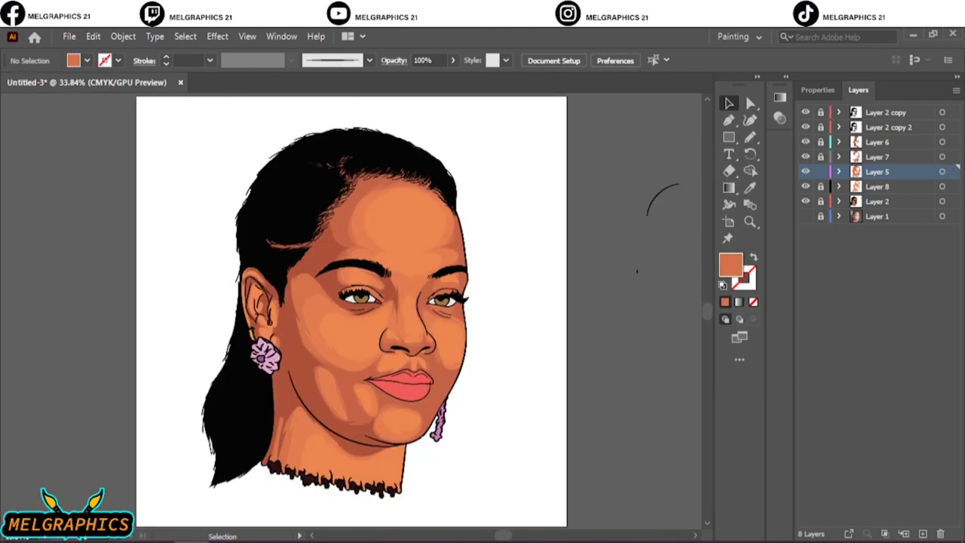
# Apply another colour balance tweak: Black 2, Yellow -5, and magenta nudged up.
pyautogui.write('2')
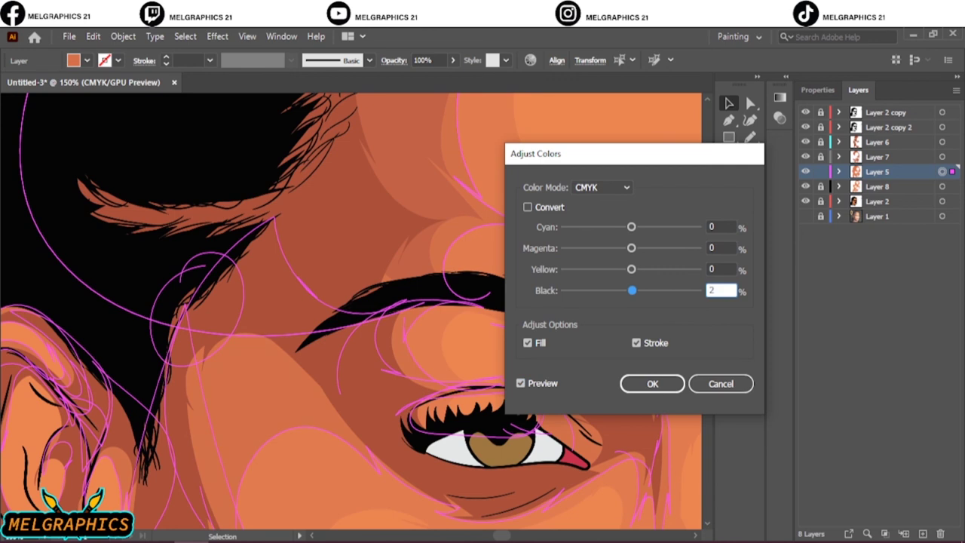
pyautogui.hotkey('shift', 'Tab')
pyautogui.write('-5')
pyautogui.hotkey('shift', 'Tab')
pyautogui.press('Up')
pyautogui.press('Up')
pyautogui.press('Up')
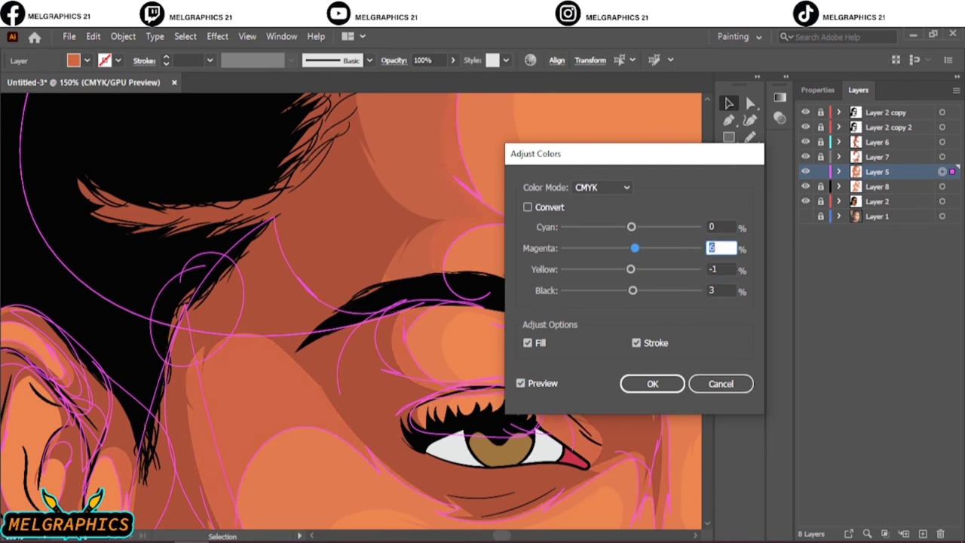
pyautogui.press('Return')
pyautogui.hotkey('ctrl', '0')
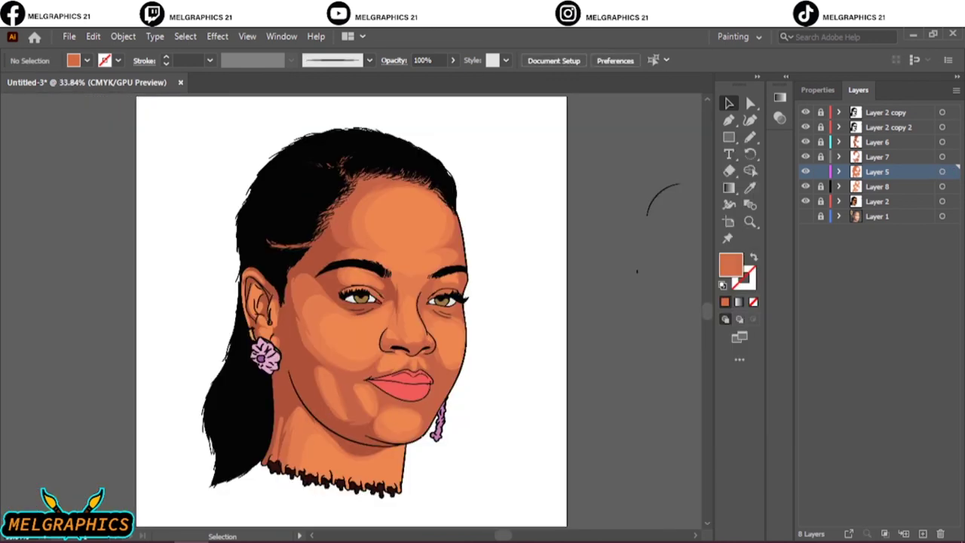
# On a new layer, draw light orange highlight patches beside the nose and along the nose bridge.
pyautogui.click(805, 231)
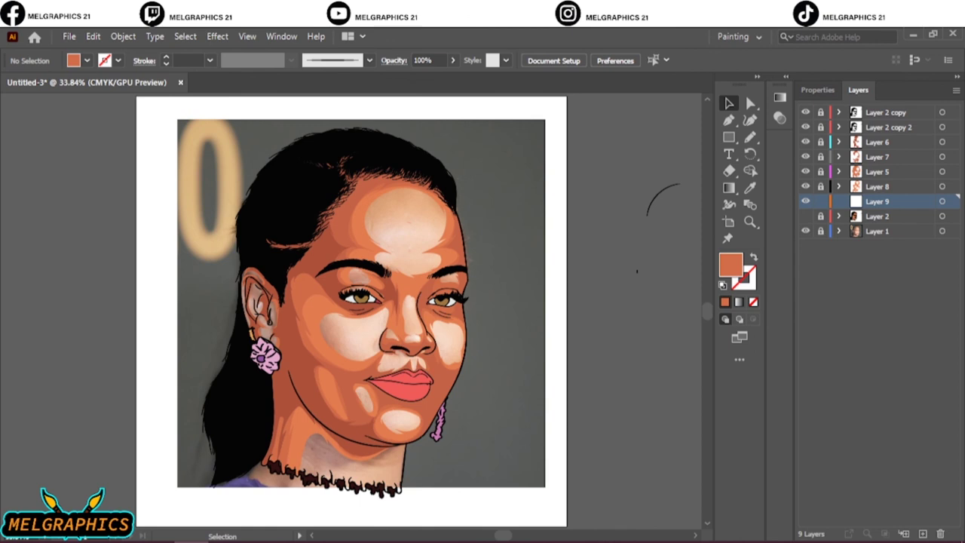
pyautogui.press('n')
pyautogui.scroll(5, 435, 339)
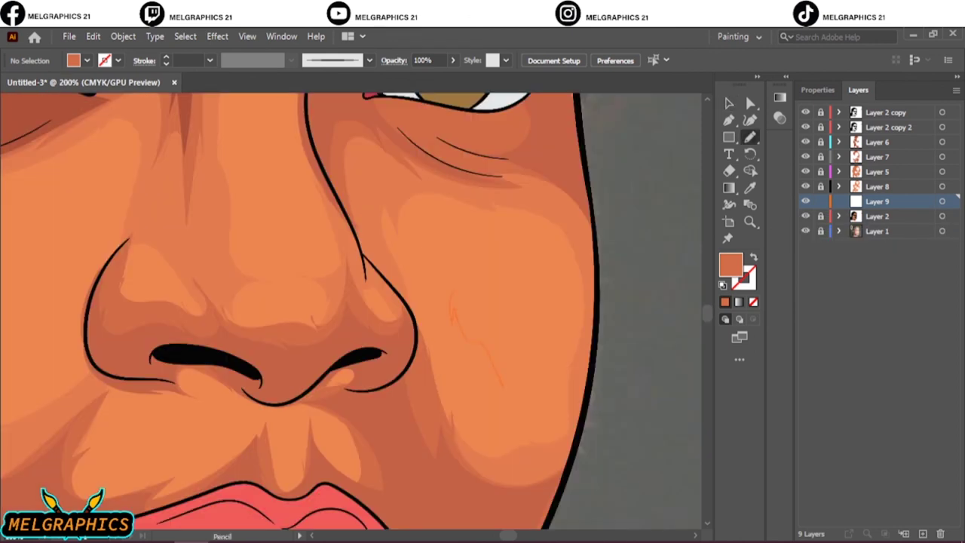
pyautogui.moveTo(452, 309); pyautogui.dragTo(498, 381)
pyautogui.press('i')
pyautogui.click(490, 226)
pyautogui.press('v')
pyautogui.moveTo(334, 200); pyautogui.dragTo(436, 350)
pyautogui.press('n')
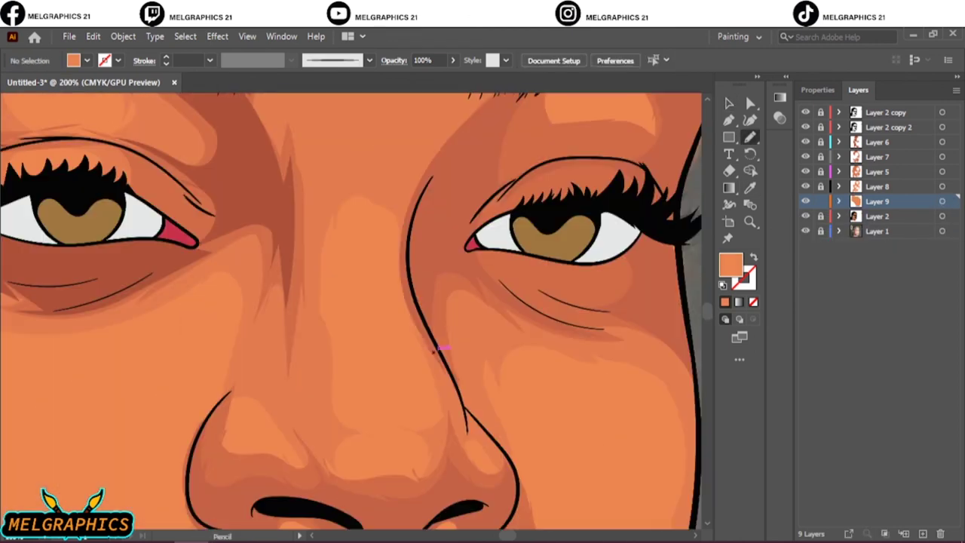
# Hide Layer 2 to check the highlights, then lighten their colour in Recolor Artwork.
pyautogui.click(805, 215)
pyautogui.hotkey('ctrl', '-')
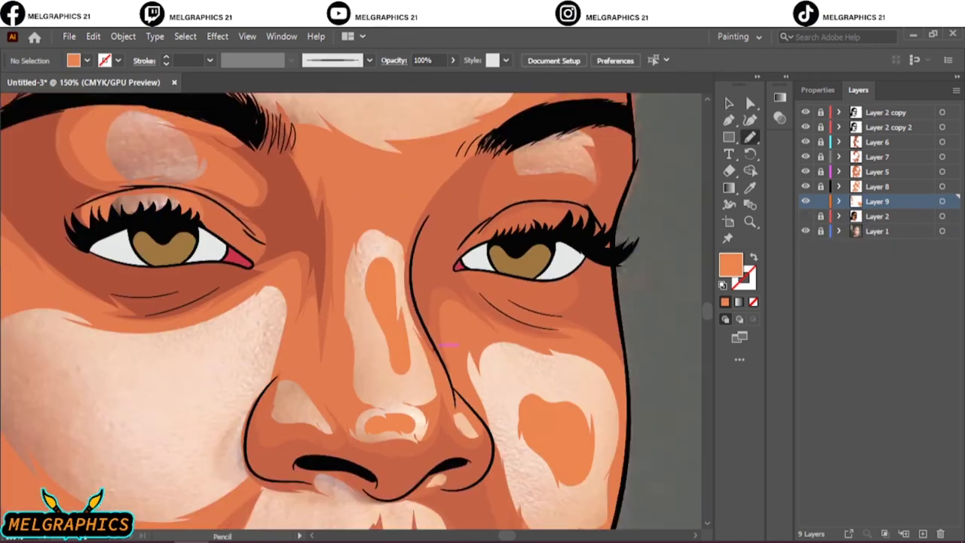
pyautogui.scroll(-5, 394, 390)
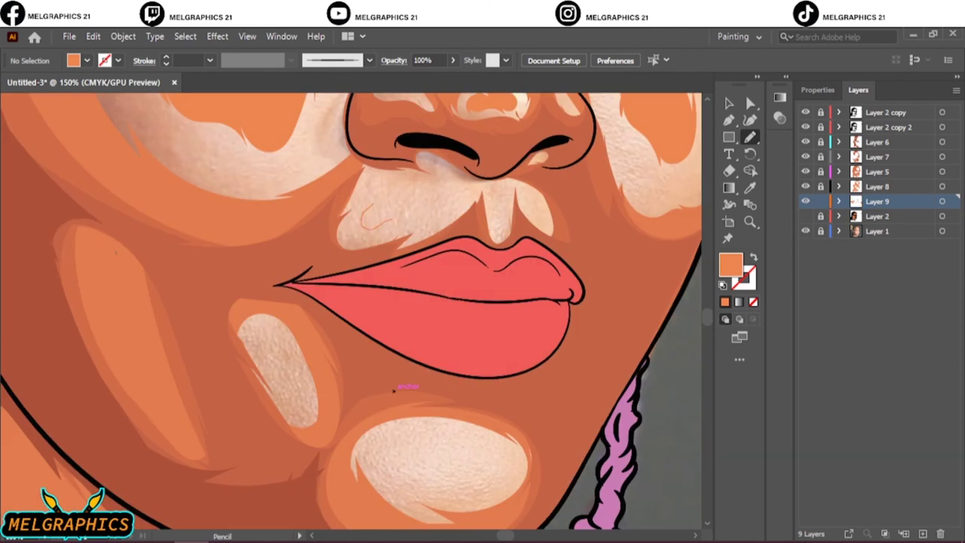
pyautogui.hotkey('ctrl', '-')
pyautogui.scroll(10, 393, 390)
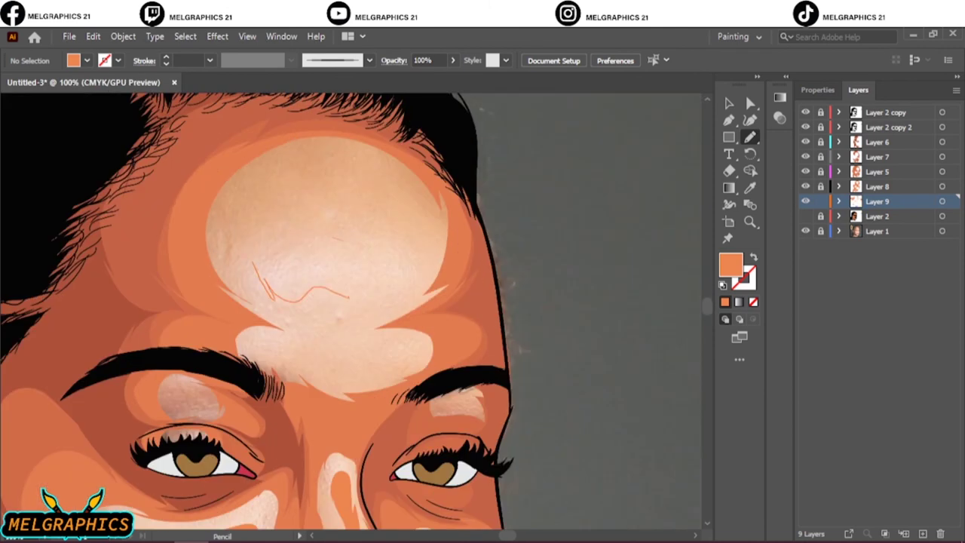
pyautogui.hotkey('ctrl', '0')
pyautogui.press('v')
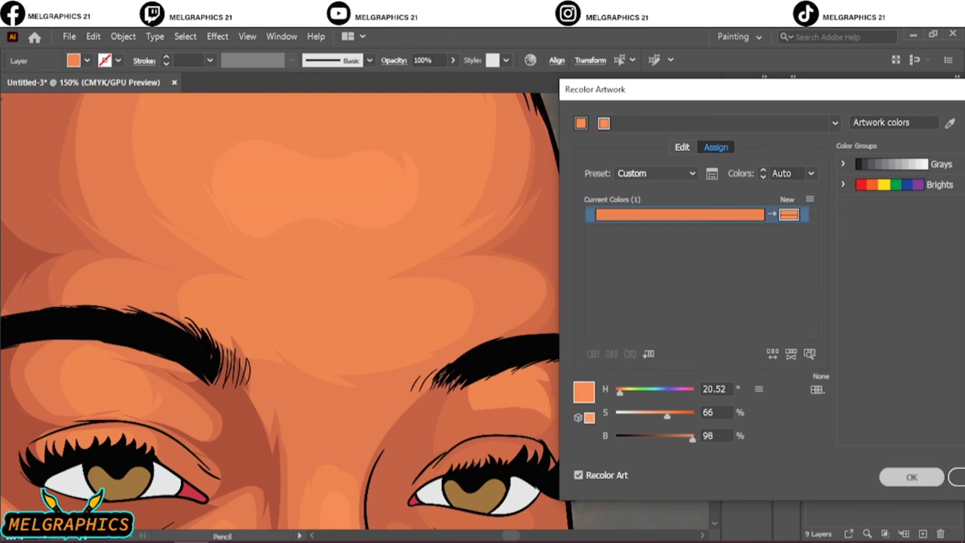
pyautogui.click(911, 476)
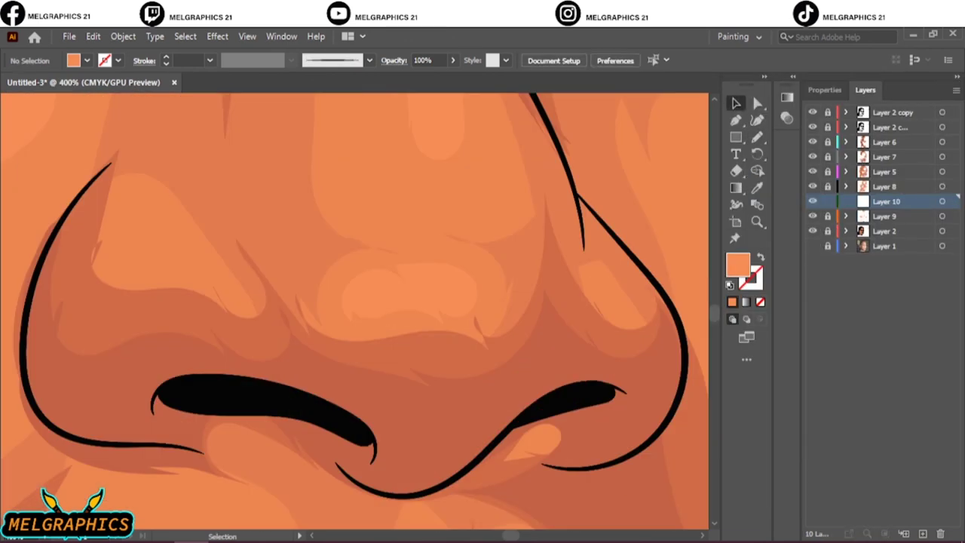
# Draw a small highlight on the nose in a new layer and recolour it.
pyautogui.press('n')
pyautogui.moveTo(354, 285); pyautogui.dragTo(375, 308)
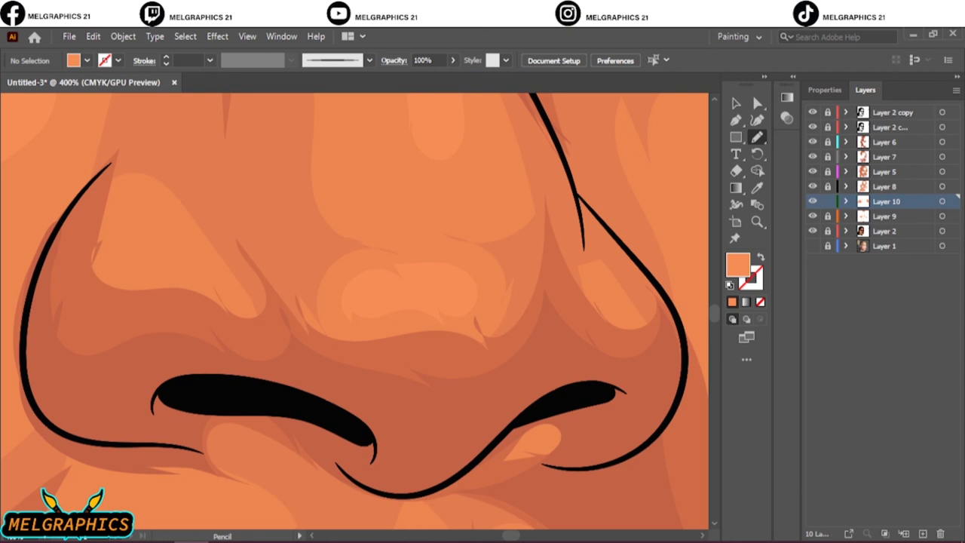
pyautogui.hotkey('ctrl', 'a')
pyautogui.click(92, 36)
pyautogui.click(380, 282)
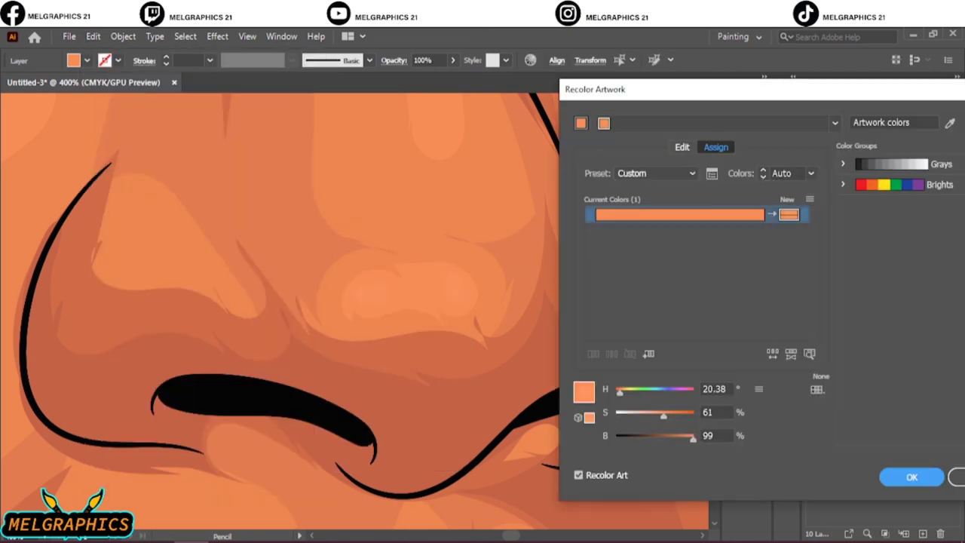
pyautogui.press('Return')
pyautogui.hotkey('ctrl', '0')
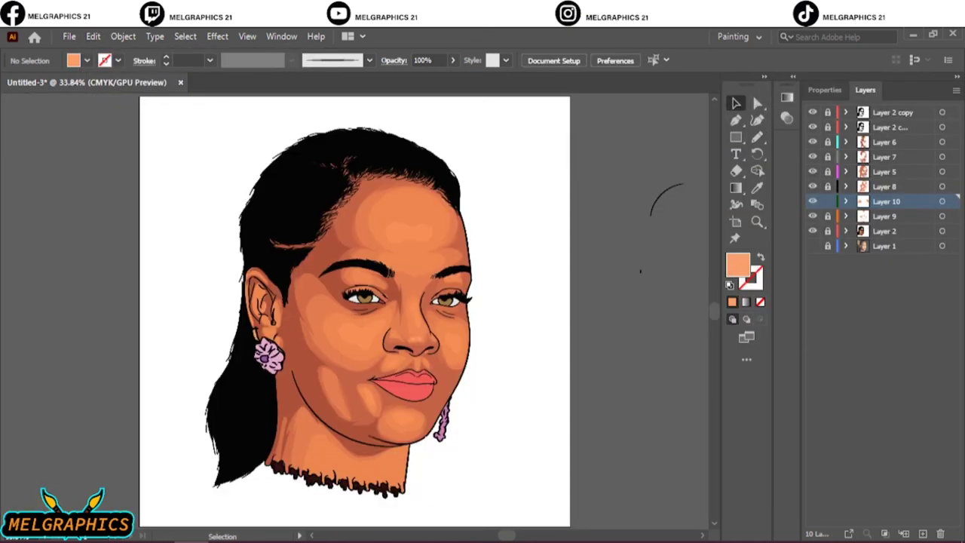
# Draw paler highlight shapes on the nose bridge, cheek, under the left eye and elsewhere on the face.
pyautogui.press('n')
pyautogui.scroll(5, 226, 349)
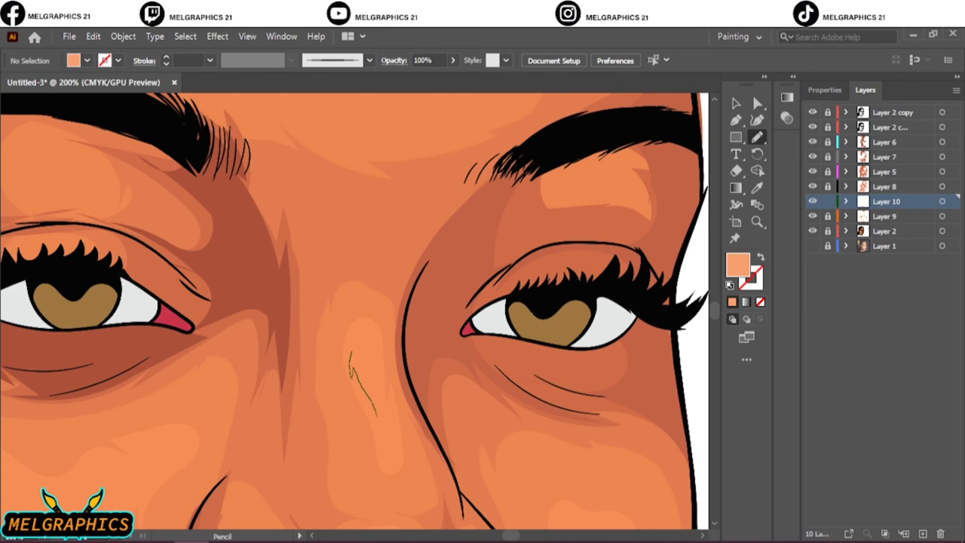
pyautogui.moveTo(375, 413); pyautogui.dragTo(351, 349)
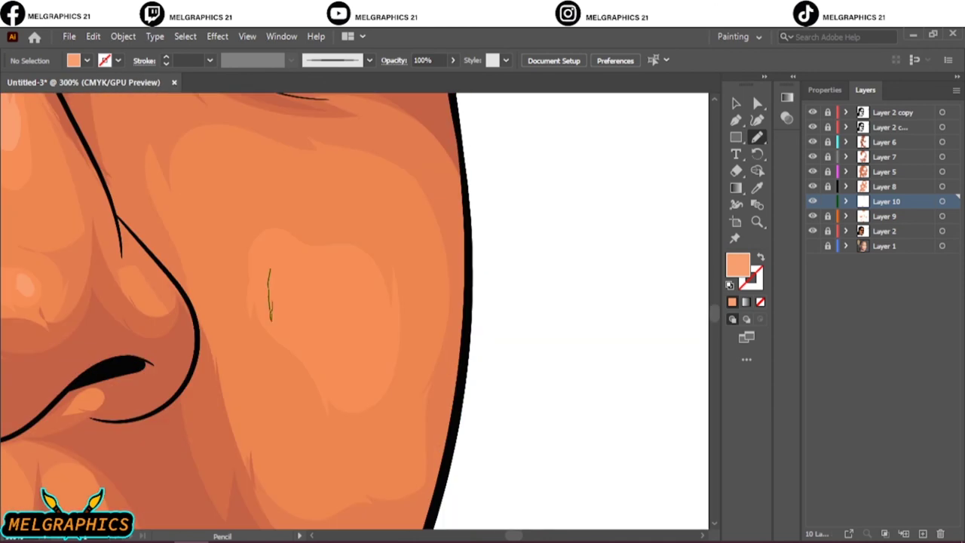
pyautogui.moveTo(271, 323); pyautogui.dragTo(269, 270)
pyautogui.scroll(3, 483, 324)
pyautogui.moveTo(423, 385); pyautogui.dragTo(527, 290)
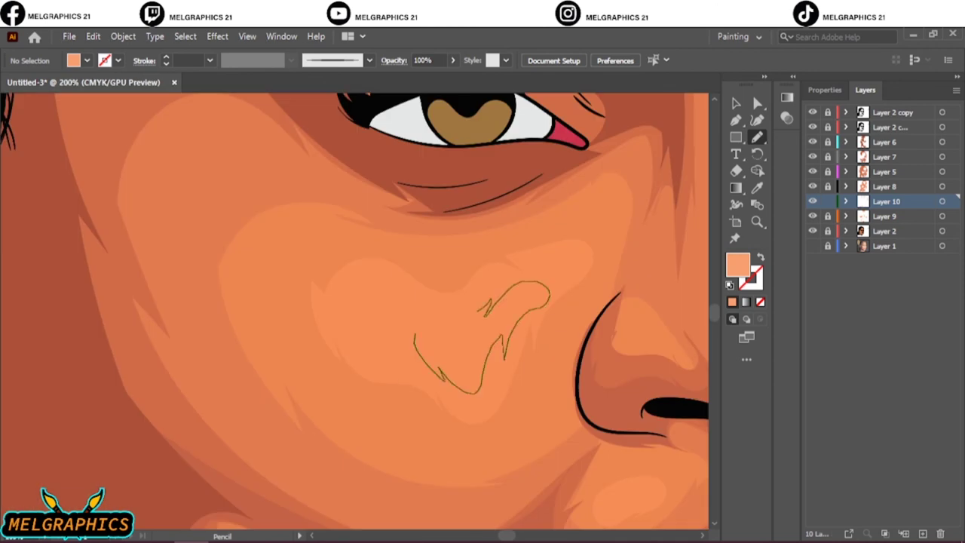
pyautogui.hotkey('ctrl', '0')
pyautogui.scroll(3, 392, 369)
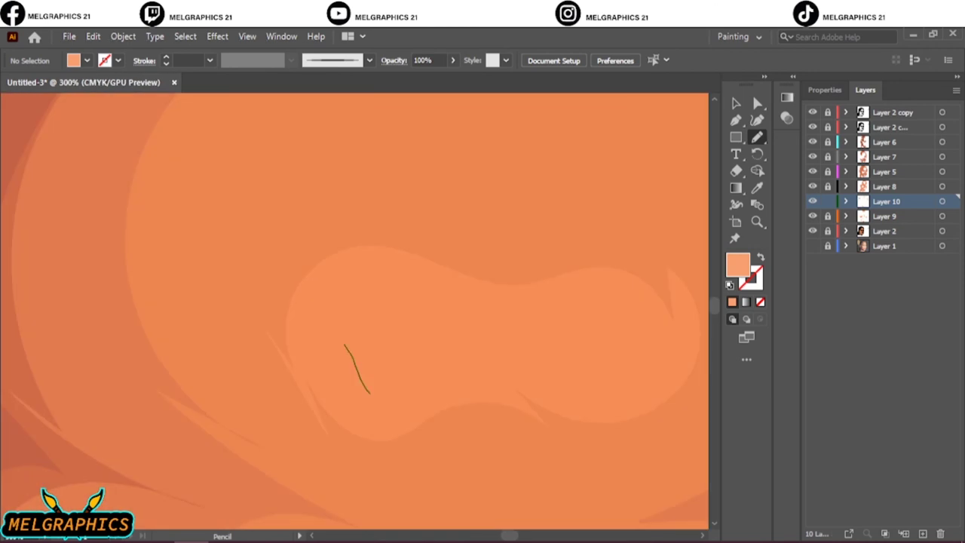
pyautogui.moveTo(344, 345); pyautogui.dragTo(642, 368)
pyautogui.hotkey('ctrl', '0')
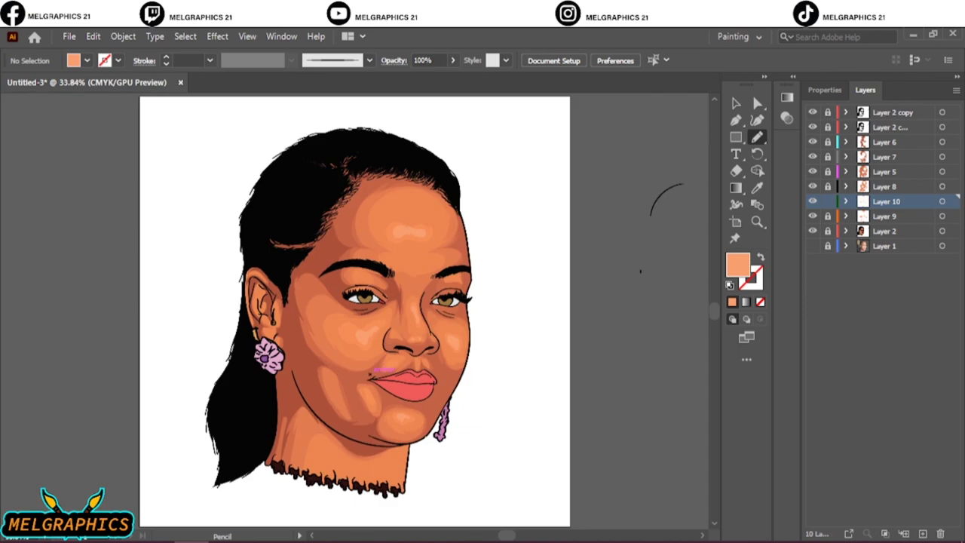
# Select all the new highlights and shift their colour amounts in Adjust Colors.
pyautogui.hotkey('ctrl', 'a')
pyautogui.hotkey('ctrl', '+')
pyautogui.click(93, 37)
pyautogui.click(388, 321)
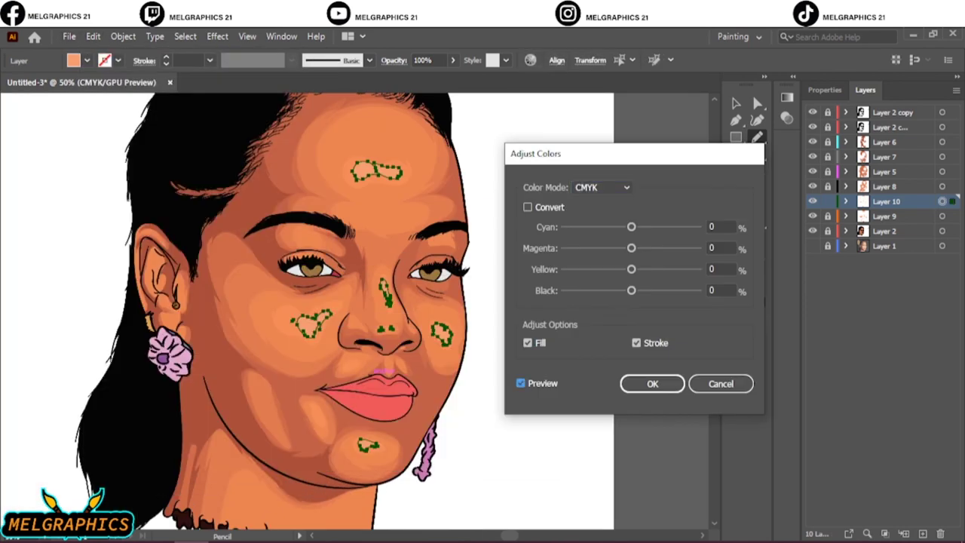
pyautogui.moveTo(631, 290); pyautogui.dragTo(634, 290)
pyautogui.hotkey('shift', 'Tab')
pyautogui.hotkey('shift', 'Tab')
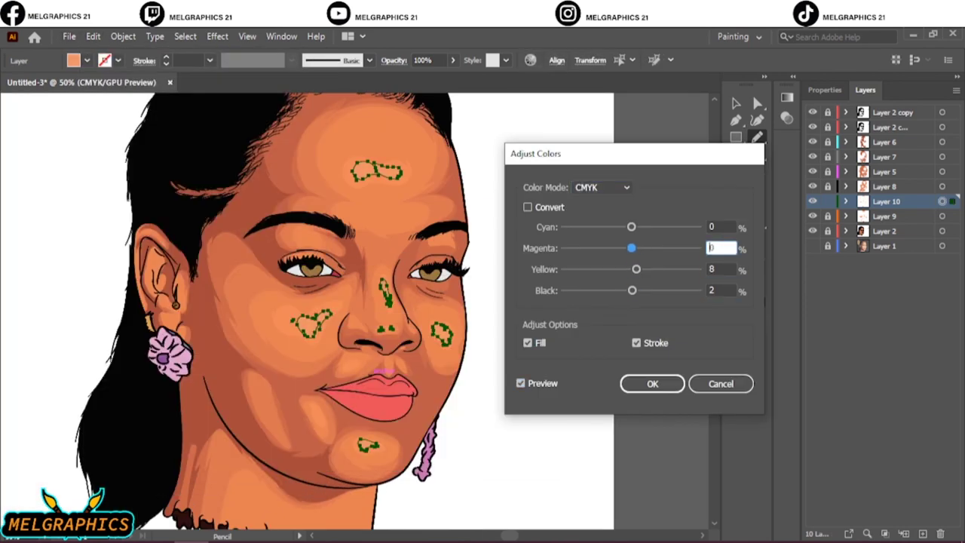
pyautogui.press('Return')
pyautogui.press('v')
pyautogui.hotkey('ctrl', 'shift', 'a')
pyautogui.hotkey('ctrl', '0')
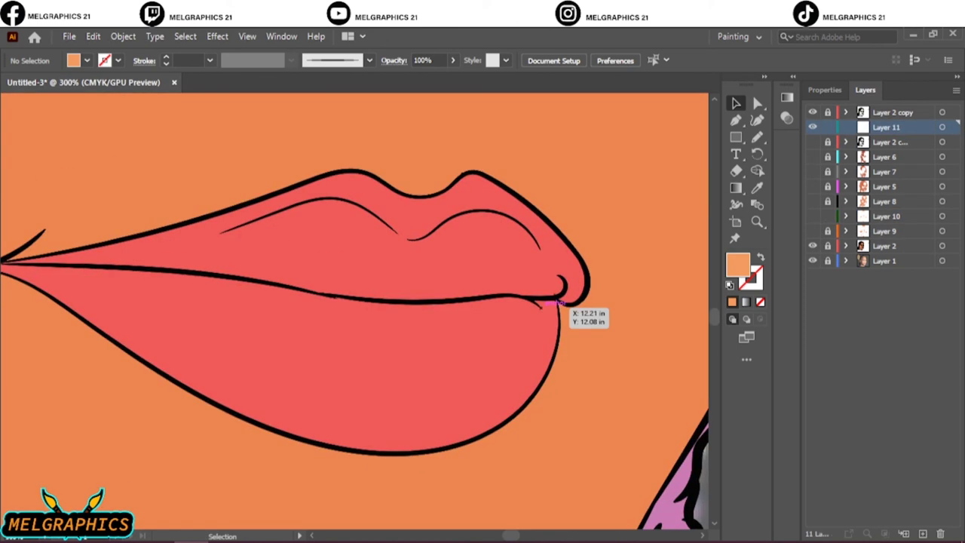
# Choose a deeper red fill in the Color Picker for the lip shadow.
pyautogui.doubleClick(737, 264)
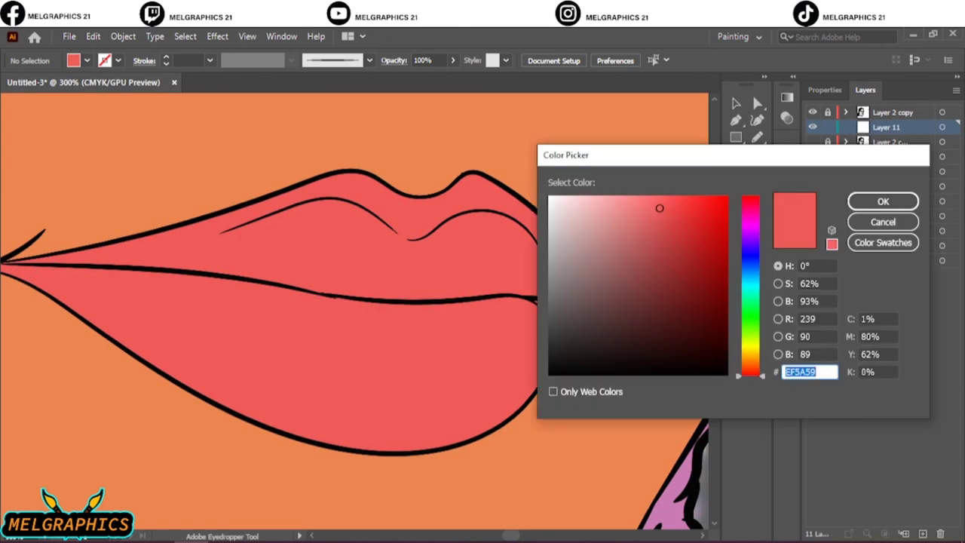
pyautogui.moveTo(664, 209); pyautogui.dragTo(686, 221)
pyautogui.click(889, 200)
pyautogui.press('i')
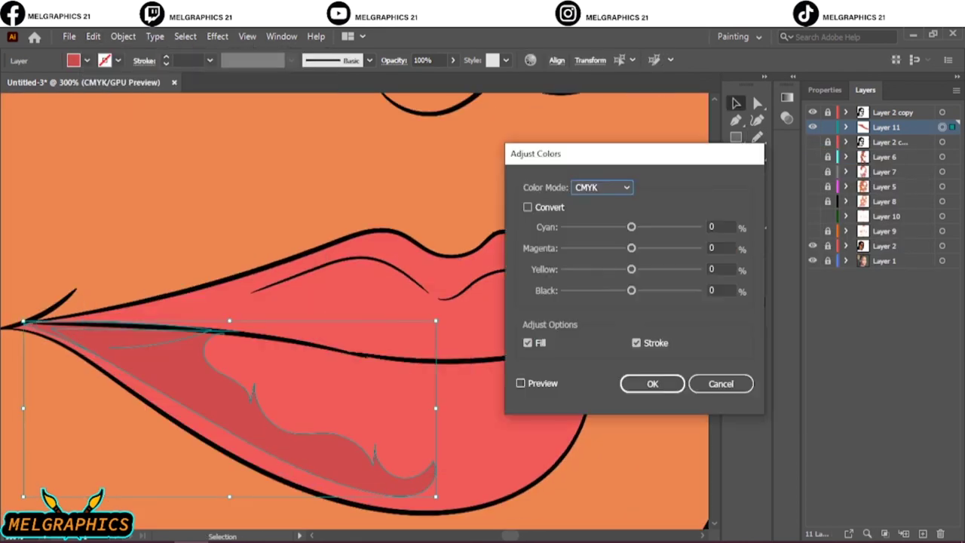
# Adjust the lower-lip shadow colour with values 5, 2 and 5 in Adjust Colors.
pyautogui.click(520, 383)
pyautogui.write('5')
pyautogui.hotkey('shift', 'Tab')
pyautogui.write('2')
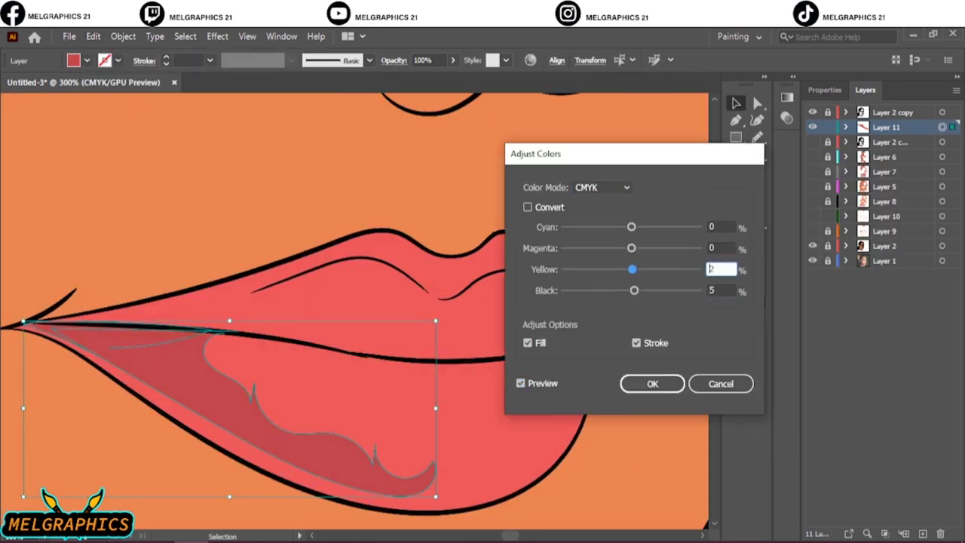
pyautogui.hotkey('shift', 'Tab')
pyautogui.write('5')
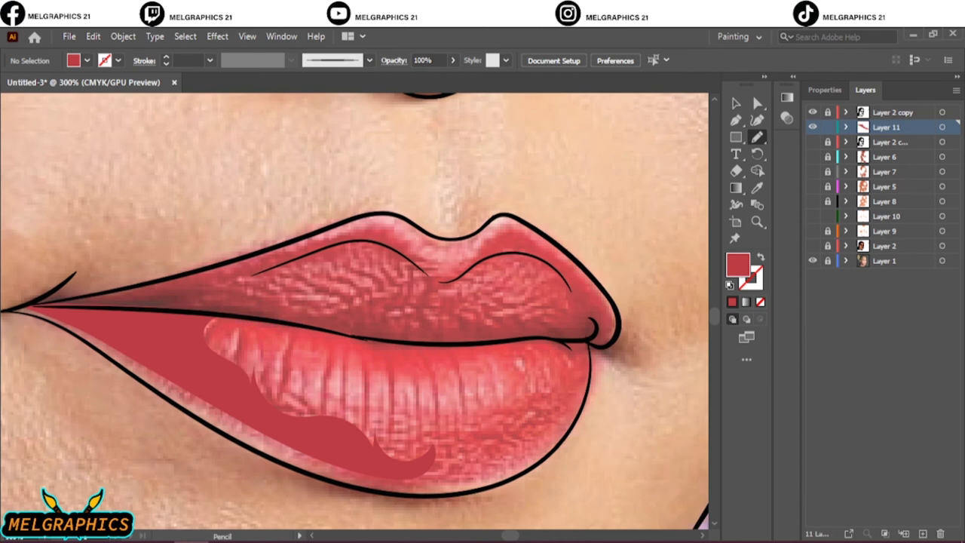
# Add red shading to the upper lip and mauve shading shapes along the flower earring.
pyautogui.moveTo(452, 301); pyautogui.dragTo(316, 328)
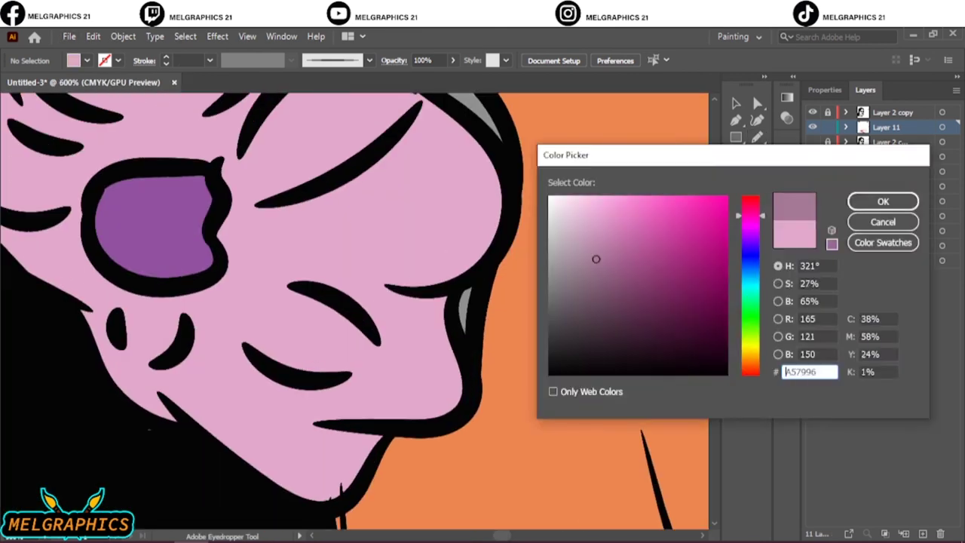
pyautogui.moveTo(433, 450); pyautogui.dragTo(256, 349)
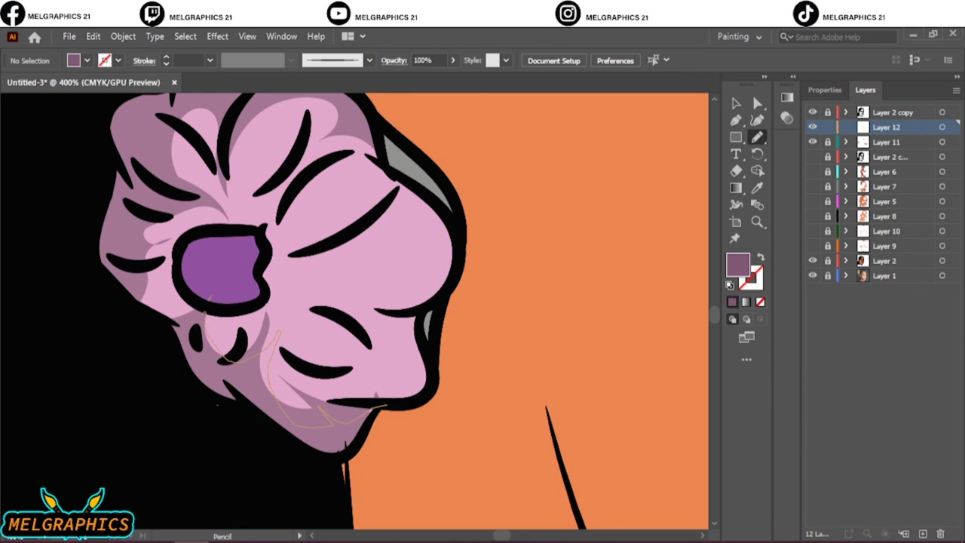
pyautogui.moveTo(208, 313); pyautogui.dragTo(194, 330)
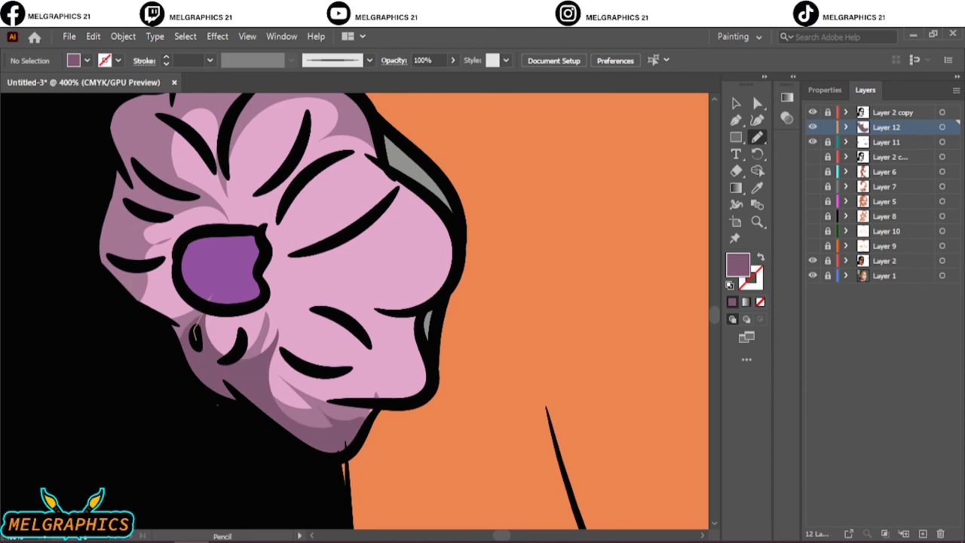
pyautogui.scroll(3, 355, 309)
pyautogui.moveTo(164, 229); pyautogui.dragTo(321, 219)
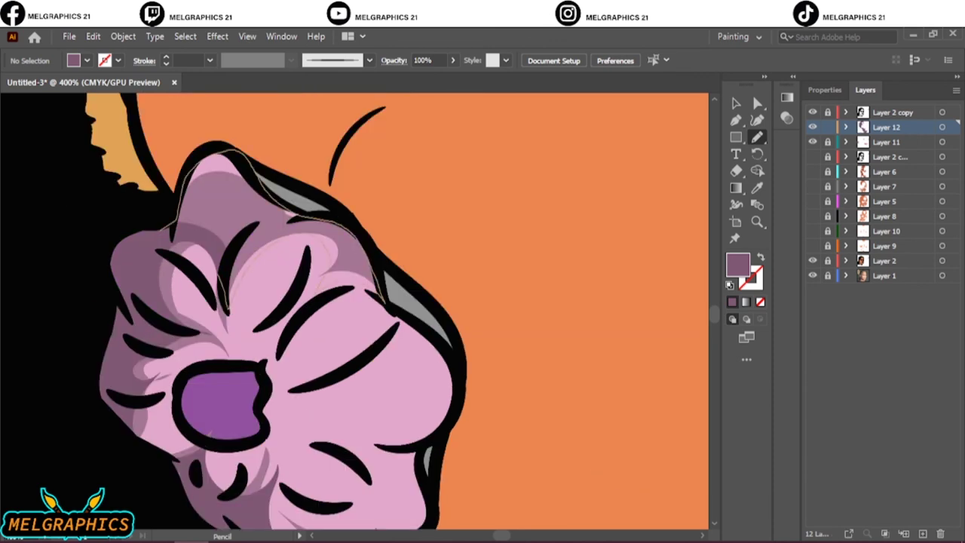
# Pick a darker purple in the Color Picker and hide the reference photo layer.
pyautogui.press('i')
pyautogui.doubleClick(737, 264)
pyautogui.click(750, 204)
pyautogui.click(883, 201)
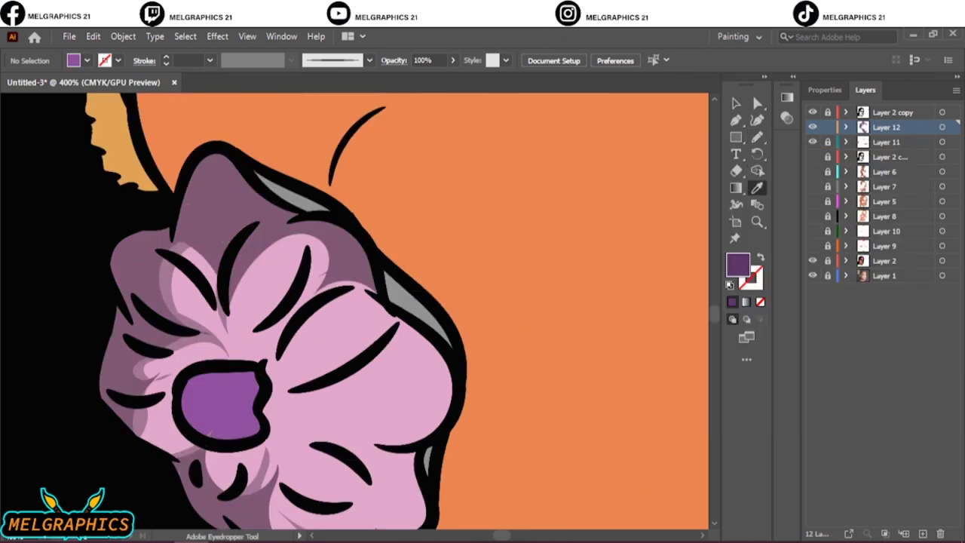
pyautogui.press('n')
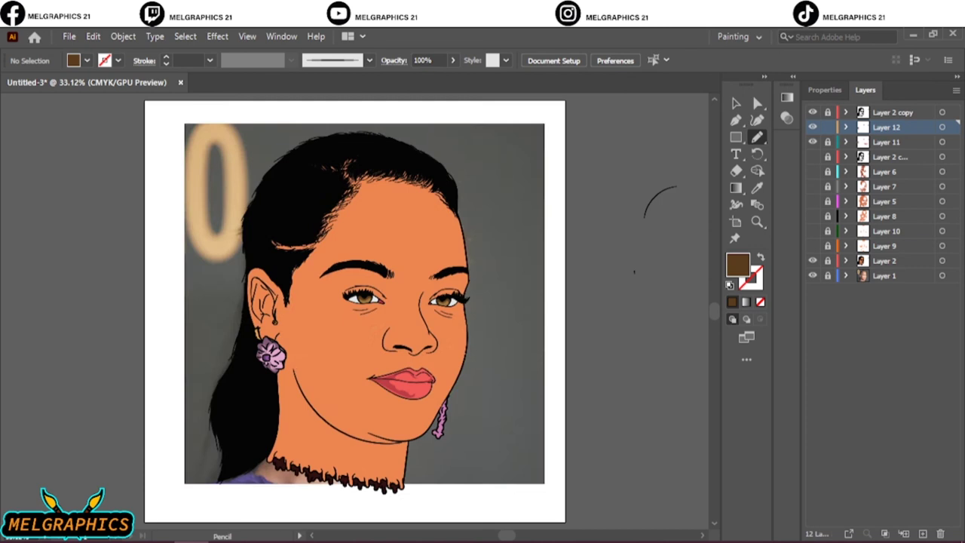
pyautogui.click(813, 275)
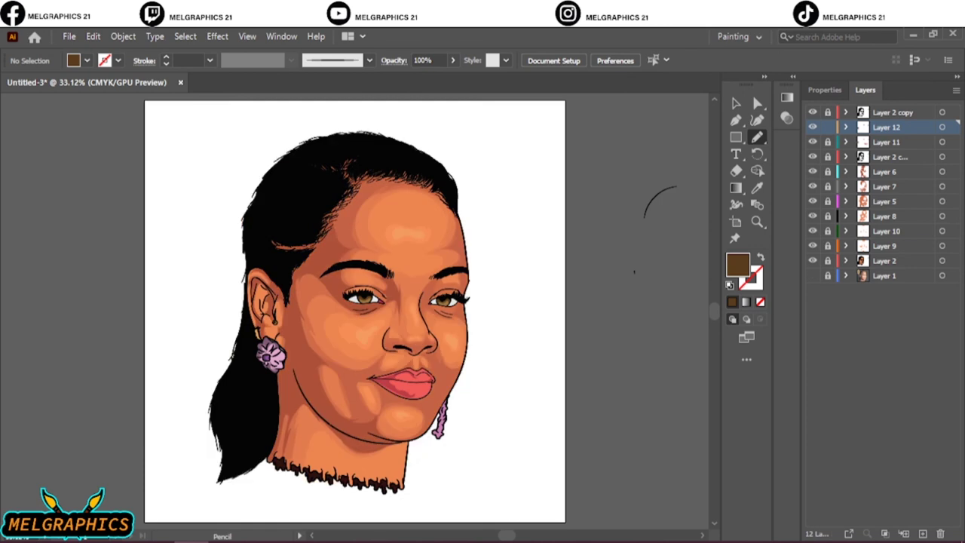
# Add Layer 13 for highlights and set up a thinner Paintbrush stroke.
pyautogui.keyDown('alt'); pyautogui.click(813, 113); pyautogui.keyUp('alt')
pyautogui.keyDown('alt'); pyautogui.click(813, 112); pyautogui.keyUp('alt')
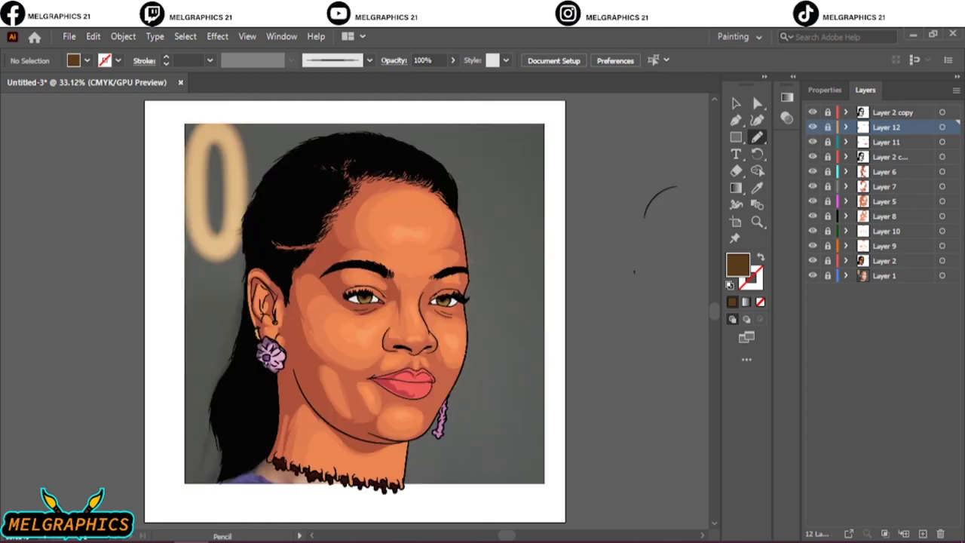
pyautogui.hotkey('ctrl', 'l')
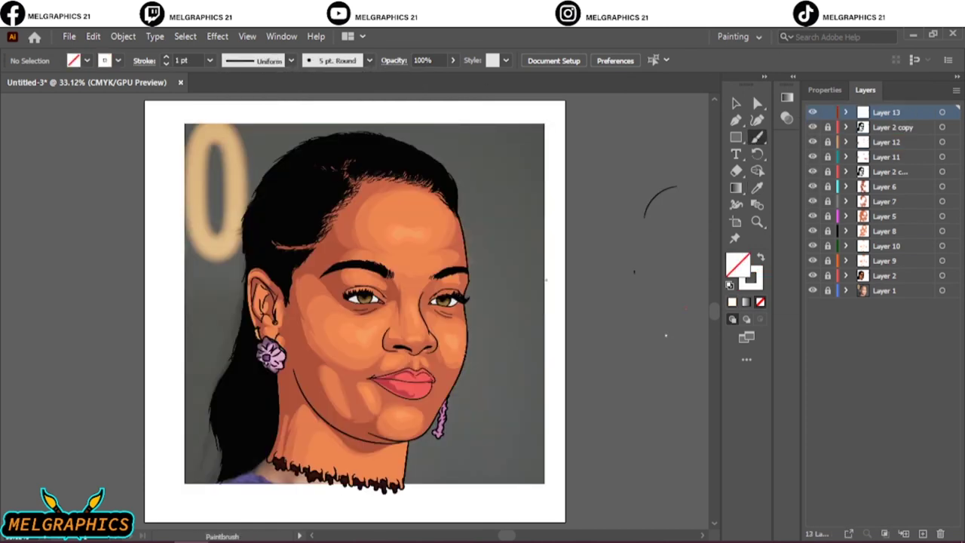
pyautogui.press('[')
pyautogui.press('[')
pyautogui.press('[')
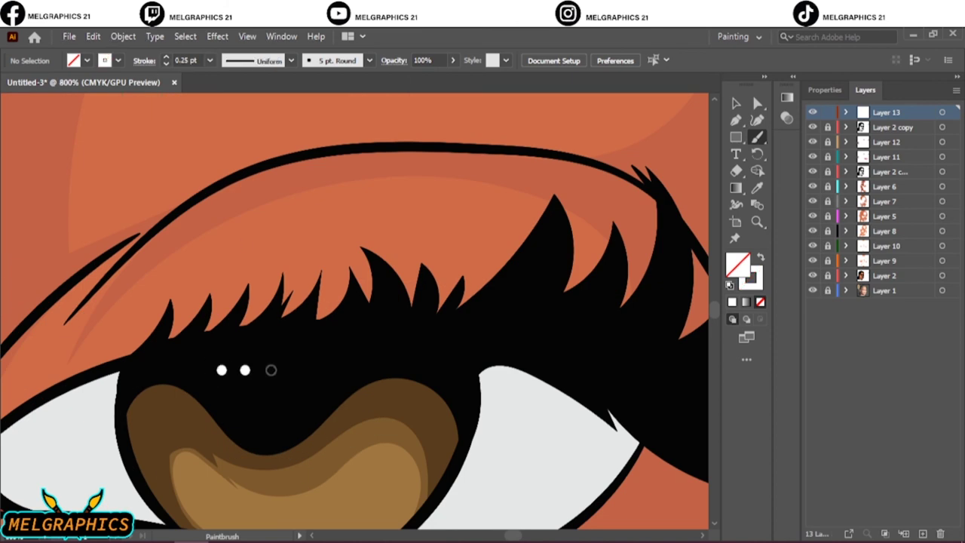
pyautogui.scroll(-5, 271, 370)
pyautogui.scroll(5, 102, 371)
pyautogui.hotkey('ctrl', '0')
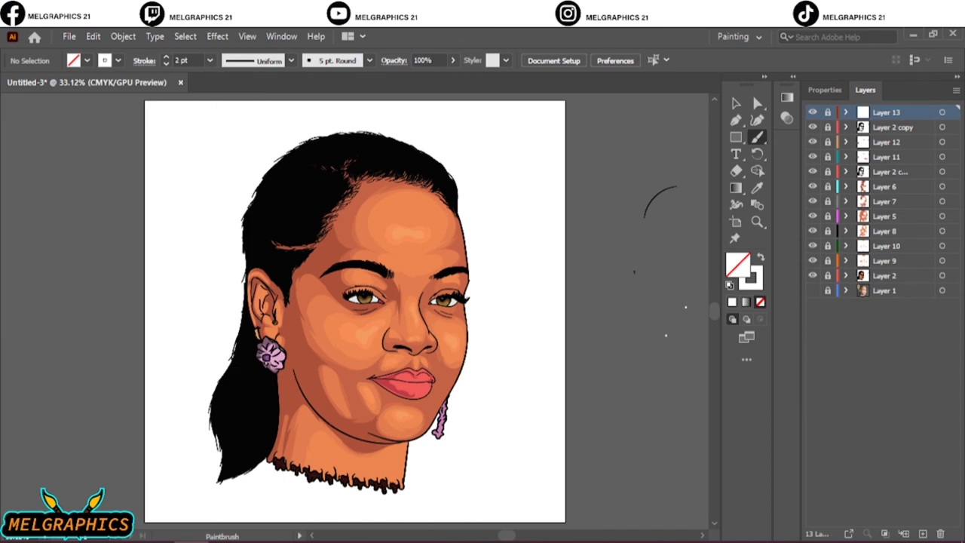
# Paint a white test stroke beside the artboard and apply a Gaussian Blur to it.
pyautogui.moveTo(602, 228); pyautogui.dragTo(601, 298)
pyautogui.press('v')
pyautogui.hotkey('ctrl', '+')
pyautogui.hotkey('ctrl', '+')
pyautogui.hotkey('ctrl', '+')
pyautogui.click(217, 36)
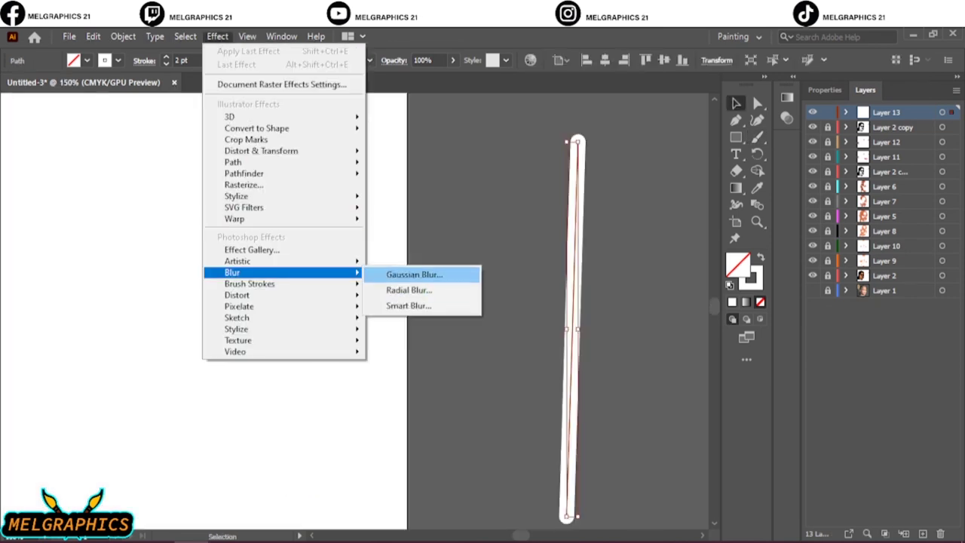
pyautogui.click(409, 272)
pyautogui.moveTo(709, 229); pyautogui.dragTo(718, 229)
pyautogui.click(724, 262)
# Brush a soft blurred highlight across the forehead.
pyautogui.hotkey('ctrl', '0')
pyautogui.press('b')
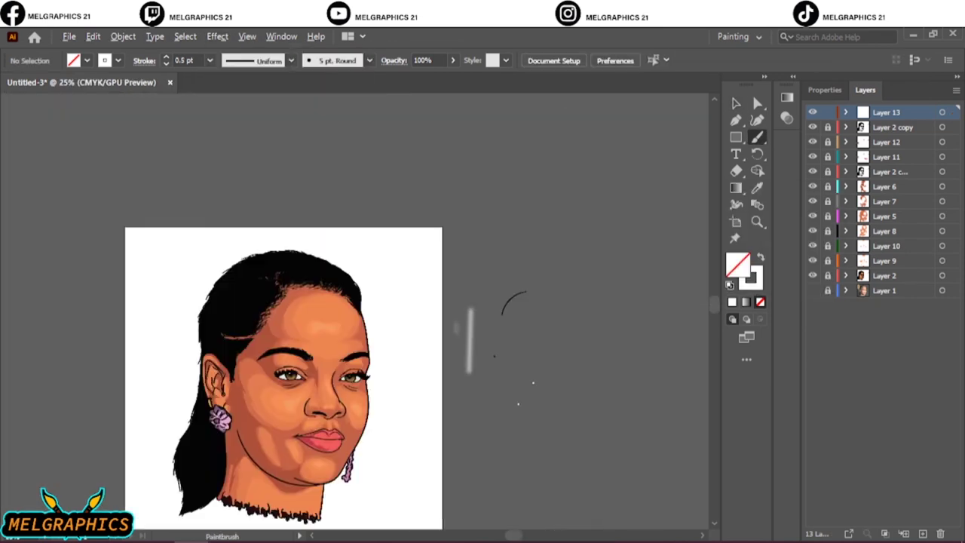
pyautogui.scroll(5, 312, 442)
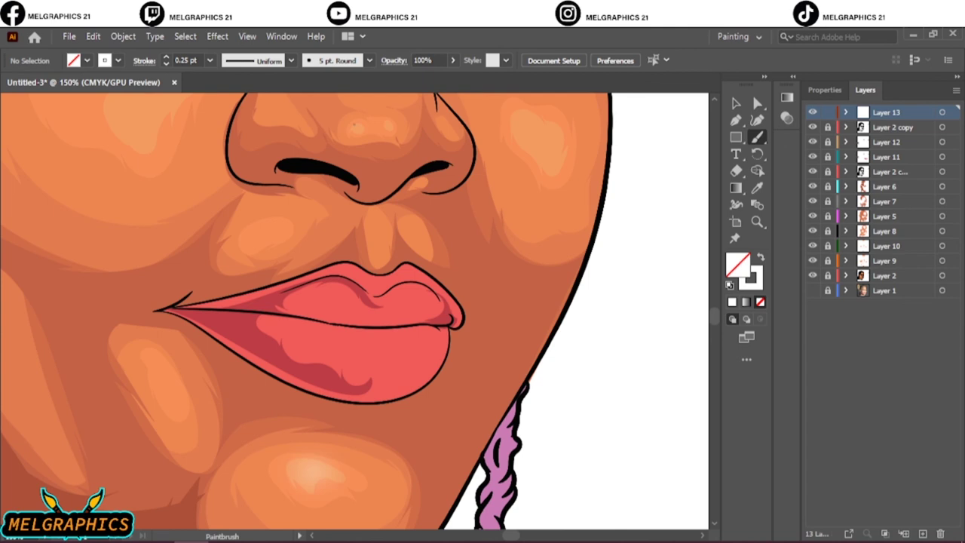
pyautogui.scroll(5, 548, 137)
pyautogui.hotkey('ctrl', '0')
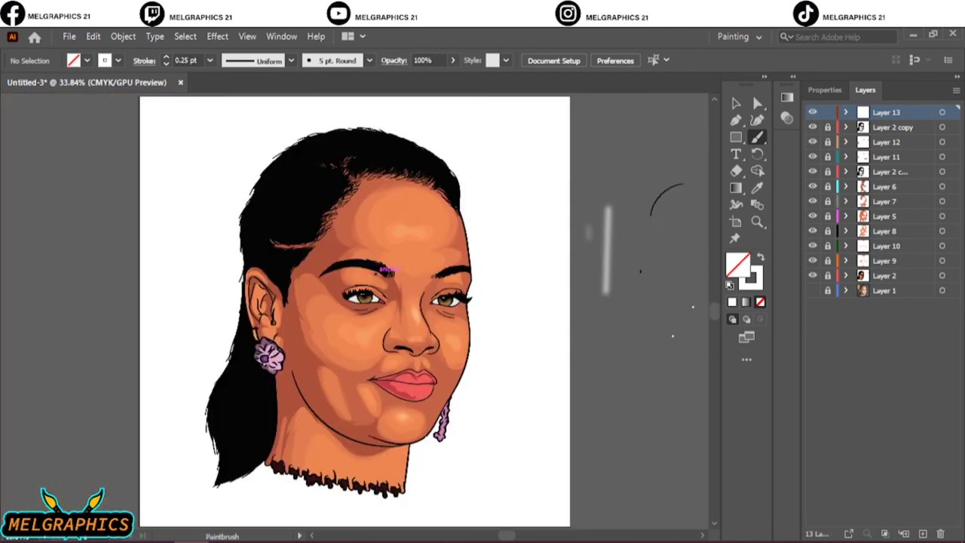
pyautogui.scroll(5, 387, 270)
pyautogui.moveTo(241, 161); pyautogui.dragTo(386, 164)
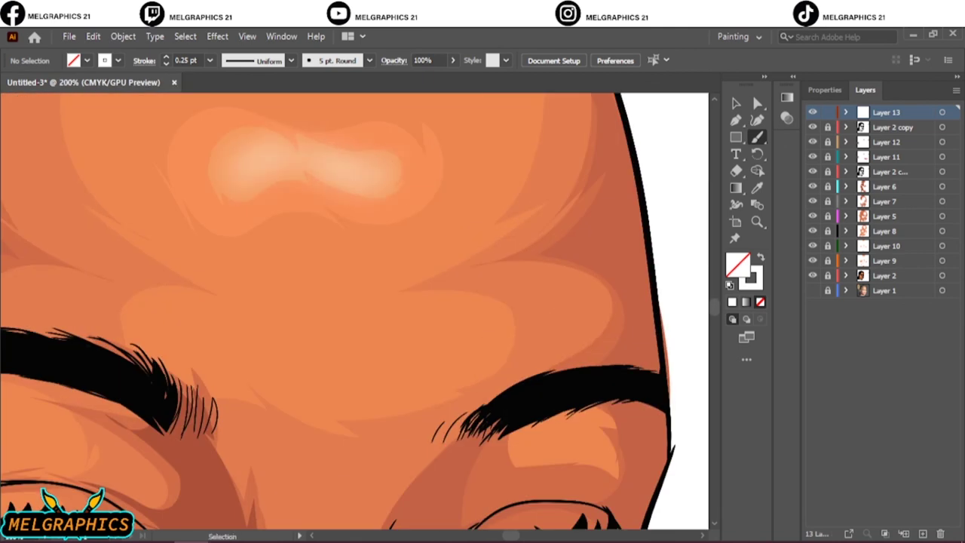
pyautogui.hotkey('ctrl', '0')
# Brush soft highlights beside the nose and on the right cheek.
pyautogui.moveTo(245, 409); pyautogui.dragTo(182, 454)
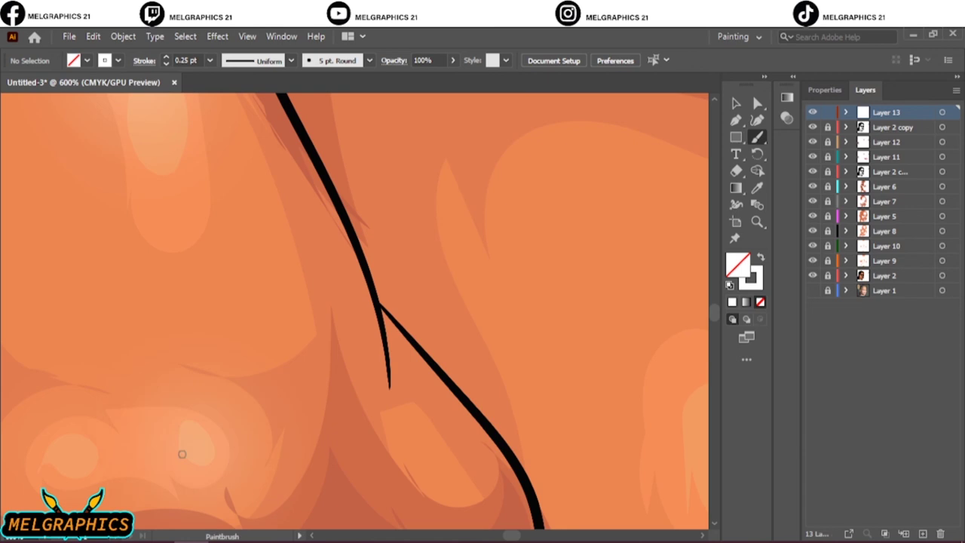
pyautogui.hotkey('ctrl', '0')
pyautogui.scroll(5, 422, 341)
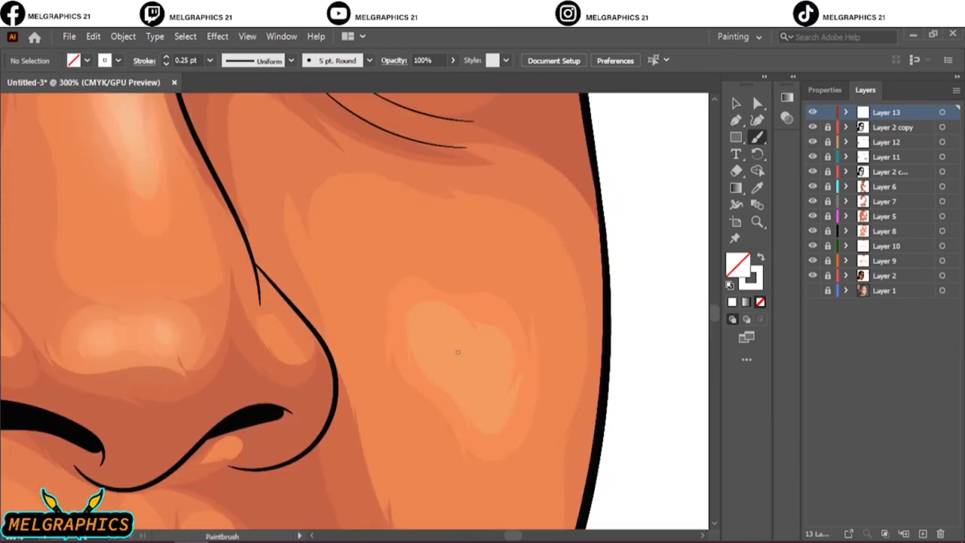
pyautogui.moveTo(434, 338); pyautogui.dragTo(464, 393)
pyautogui.hotkey('ctrl', '0')
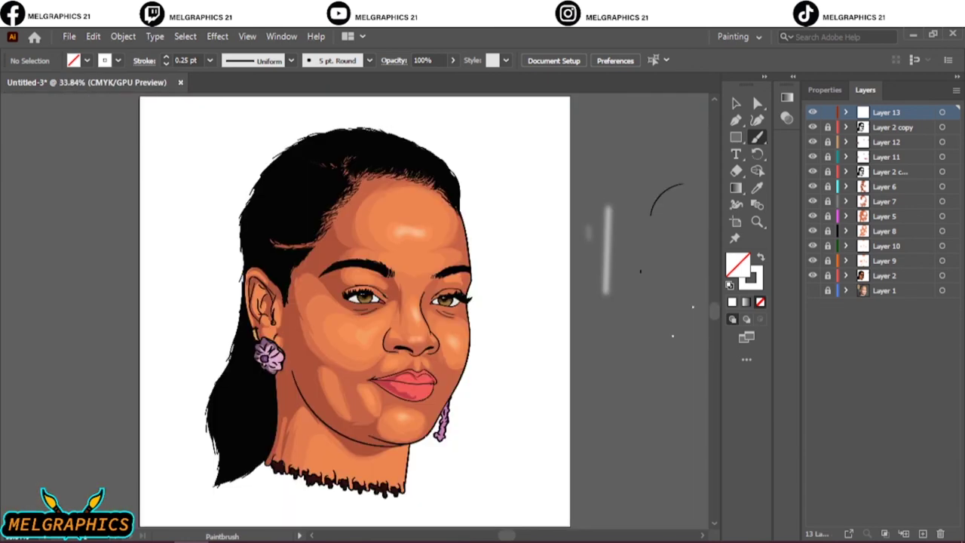
pyautogui.press('v')
pyautogui.hotkey('ctrl', '+')
pyautogui.hotkey('ctrl', '+')
# Draw a long ellipse above the head filled with a white-to-black gradient.
pyautogui.click(736, 137)
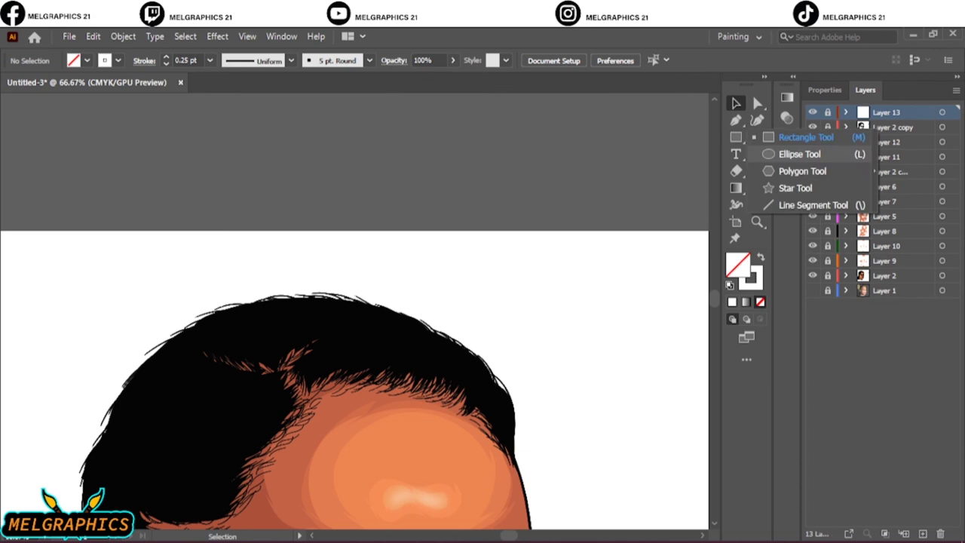
pyautogui.click(799, 154)
pyautogui.moveTo(179, 140); pyautogui.dragTo(647, 196)
pyautogui.click(73, 61)
pyautogui.press('.')
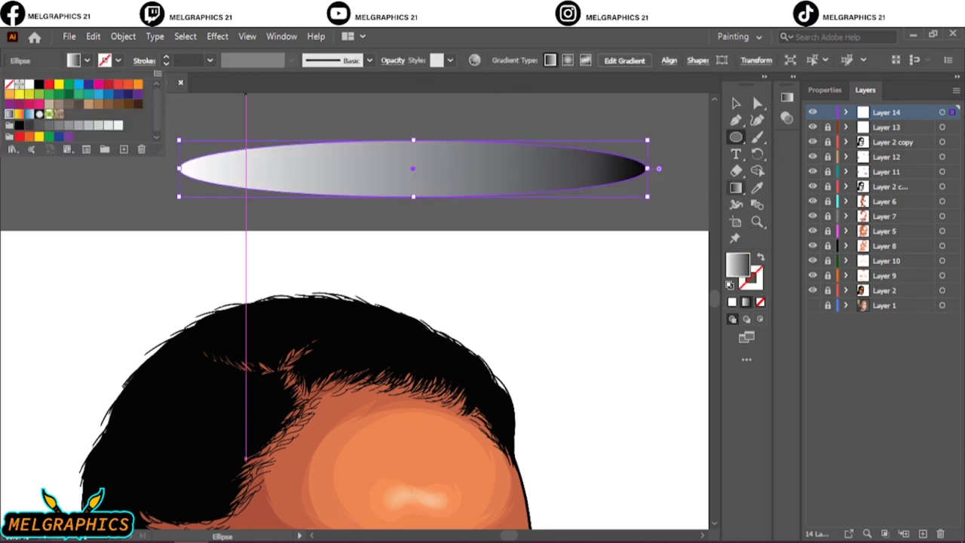
pyautogui.press('g')
# Darken the left gradient stop and shift the grey highlight along the gradient.
pyautogui.doubleClick(620, 207)
pyautogui.click(581, 248)
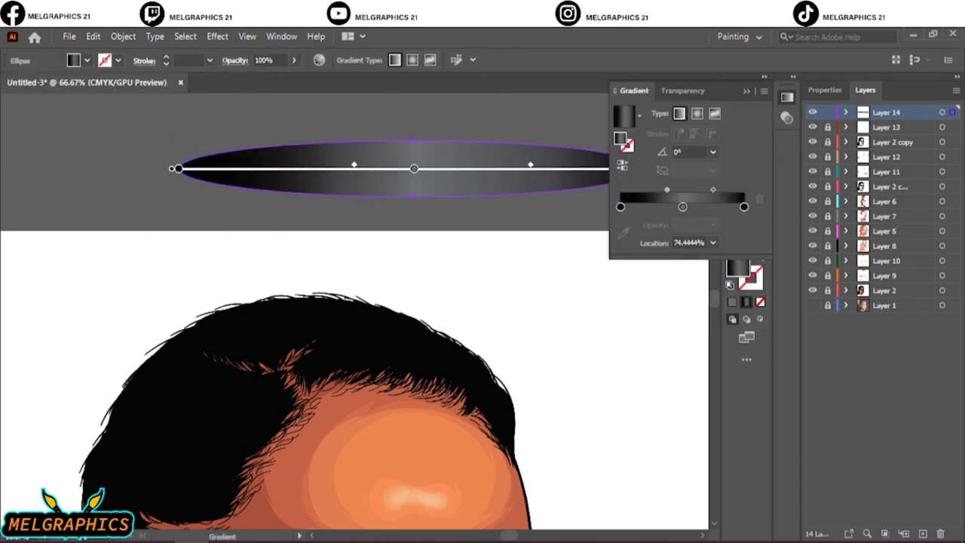
pyautogui.moveTo(683, 207); pyautogui.dragTo(686, 207)
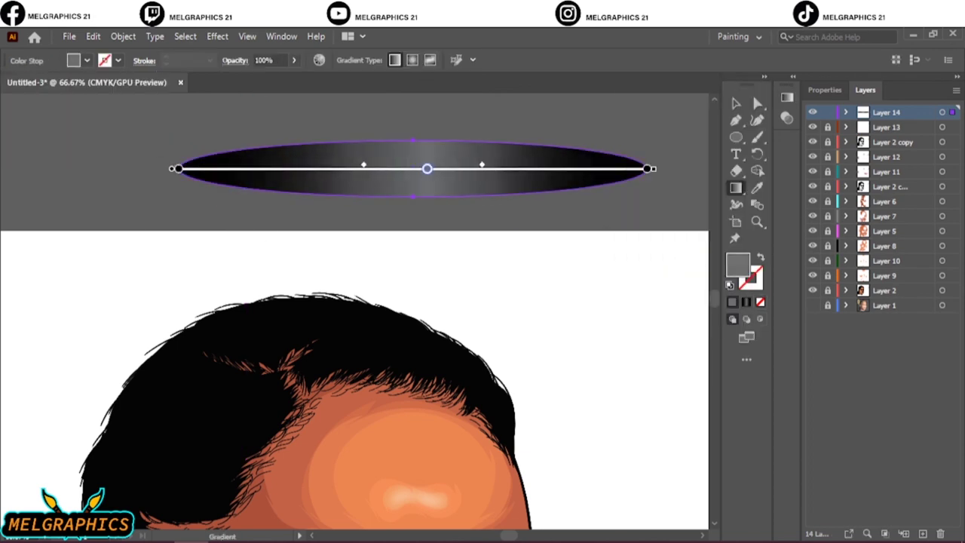
pyautogui.hotkey('ctrl', 'shift', 'a')
# Paint glossy grey highlight strands across the top of the black hair.
pyautogui.press('b')
pyautogui.click(369, 61)
pyautogui.moveTo(516, 115); pyautogui.dragTo(603, 121)
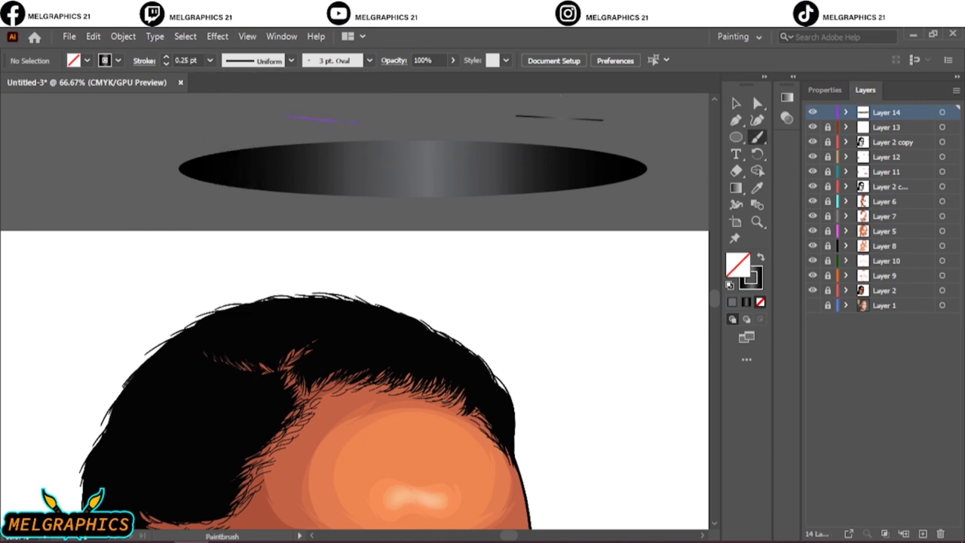
pyautogui.scroll(3, 491, 368)
pyautogui.moveTo(489, 377); pyautogui.dragTo(510, 407)
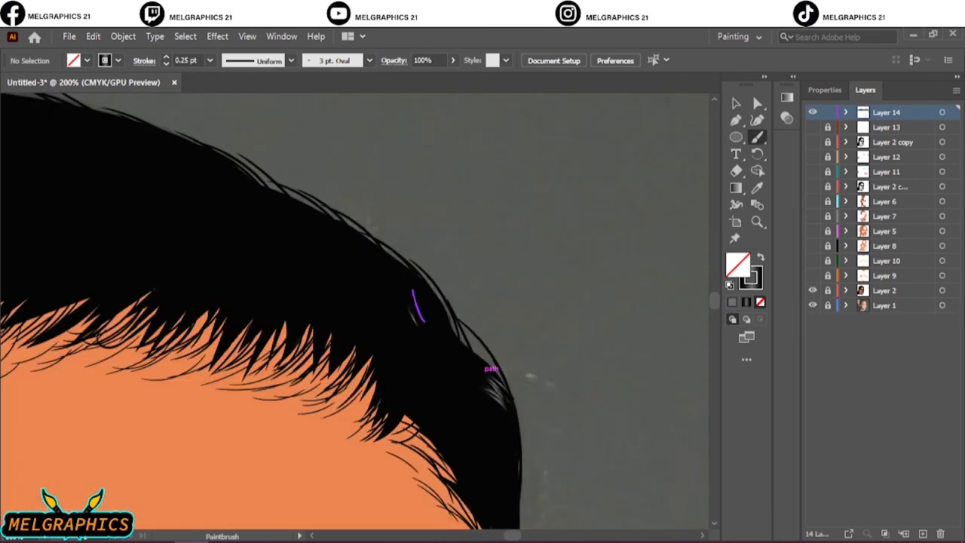
pyautogui.moveTo(423, 320); pyautogui.dragTo(428, 335)
pyautogui.moveTo(368, 261); pyautogui.dragTo(390, 298)
pyautogui.moveTo(303, 232); pyautogui.dragTo(337, 273)
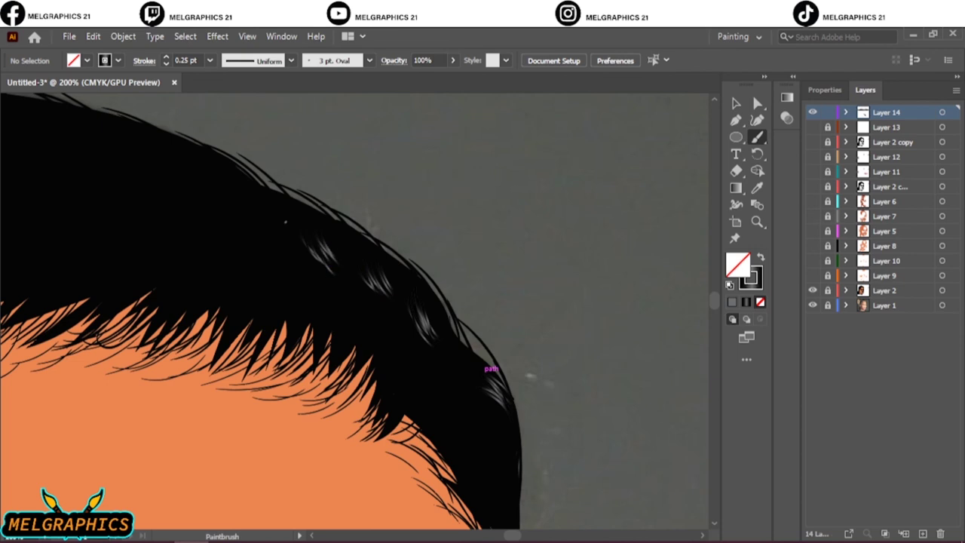
pyautogui.moveTo(251, 215); pyautogui.dragTo(268, 249)
# Hide and re-show the reference photo to compare the hair highlights.
pyautogui.hotkey('ctrl', '0')
pyautogui.click(812, 304)
pyautogui.scroll(4, 327, 251)
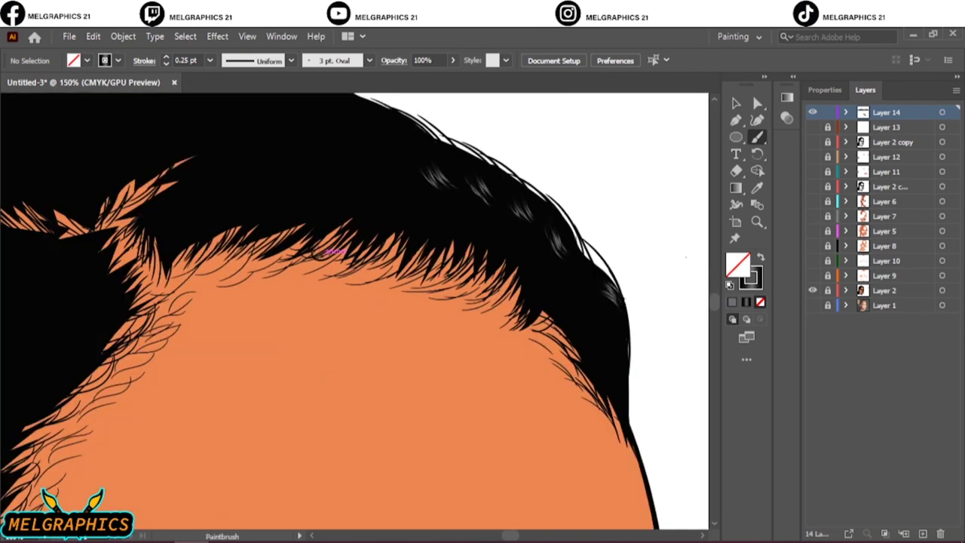
pyautogui.click(812, 304)
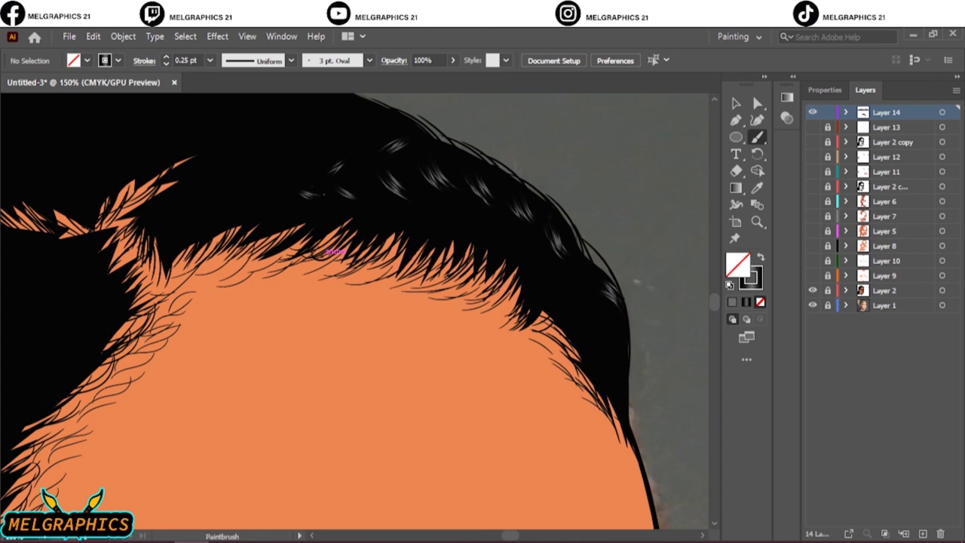
pyautogui.hotkey('ctrl', '0')
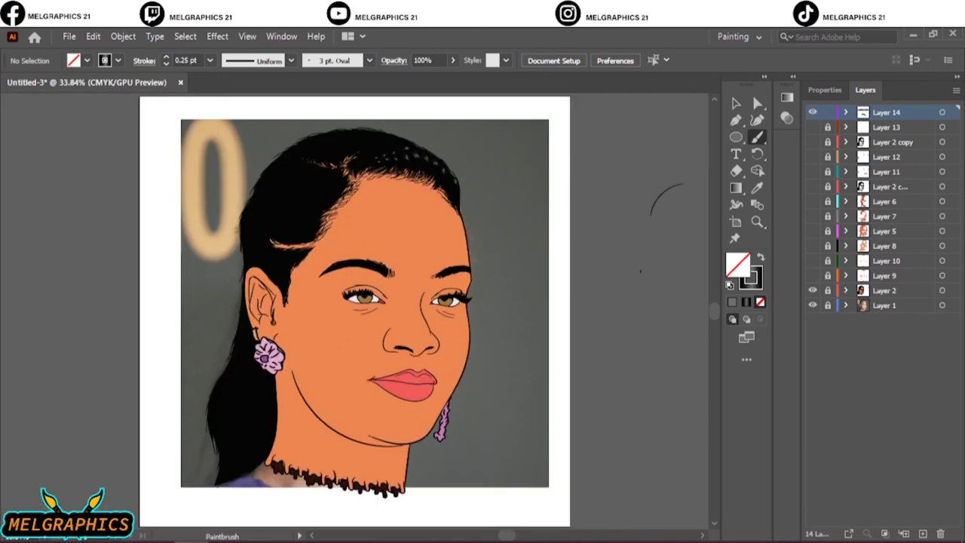
pyautogui.scroll(4, 335, 150)
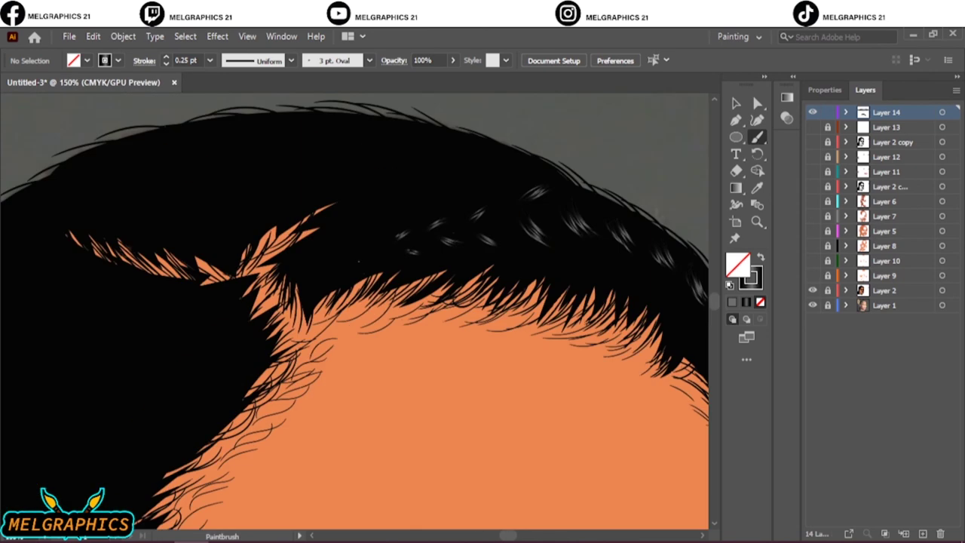
pyautogui.hotkey('ctrl', '0')
pyautogui.scroll(4, 354, 309)
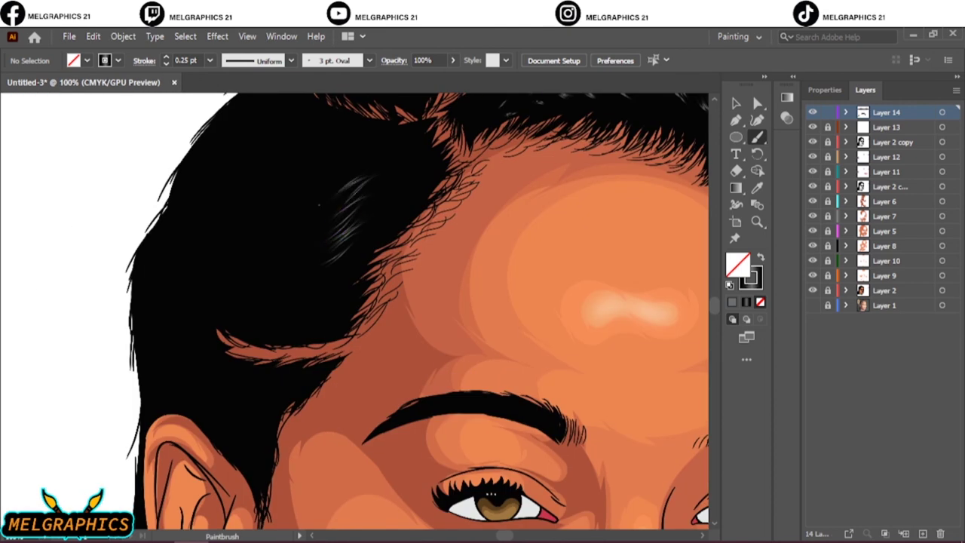
# Paint two more highlight strands into the hair above the forehead, checking against the photo.
pyautogui.hotkey('ctrl', '0')
pyautogui.click(813, 305)
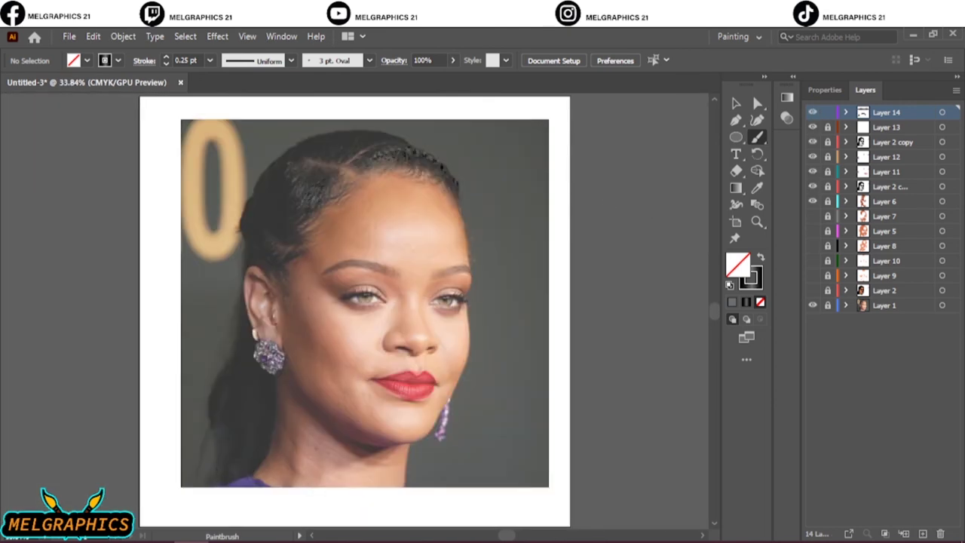
pyautogui.scroll(3, 338, 330)
pyautogui.moveTo(312, 340); pyautogui.dragTo(354, 279)
pyautogui.moveTo(309, 313)
pyautogui.mouseDown()
pyautogui.moveTo(350, 260)
pyautogui.moveTo(339, 234)
pyautogui.mouseUp()
pyautogui.hotkey('ctrl', '0')
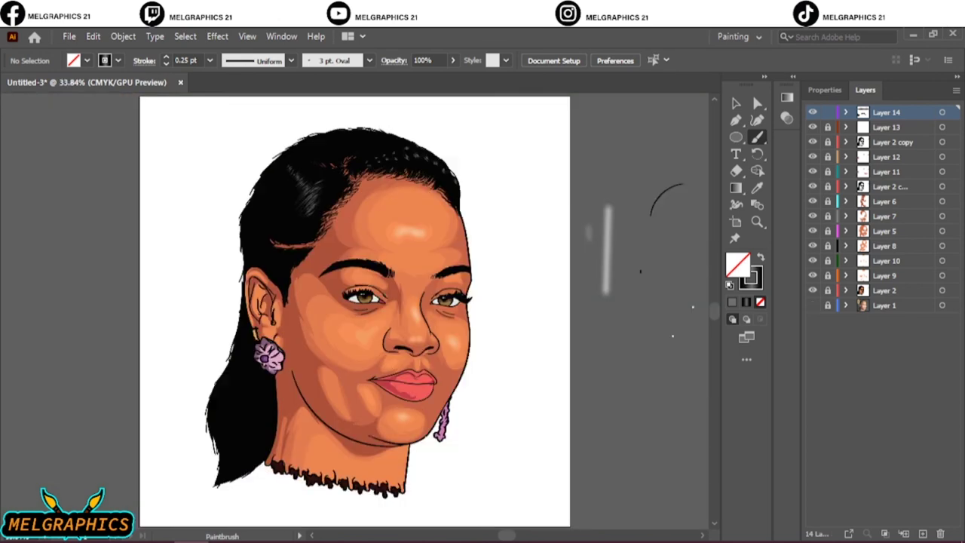
pyautogui.scroll(2, 228, 436)
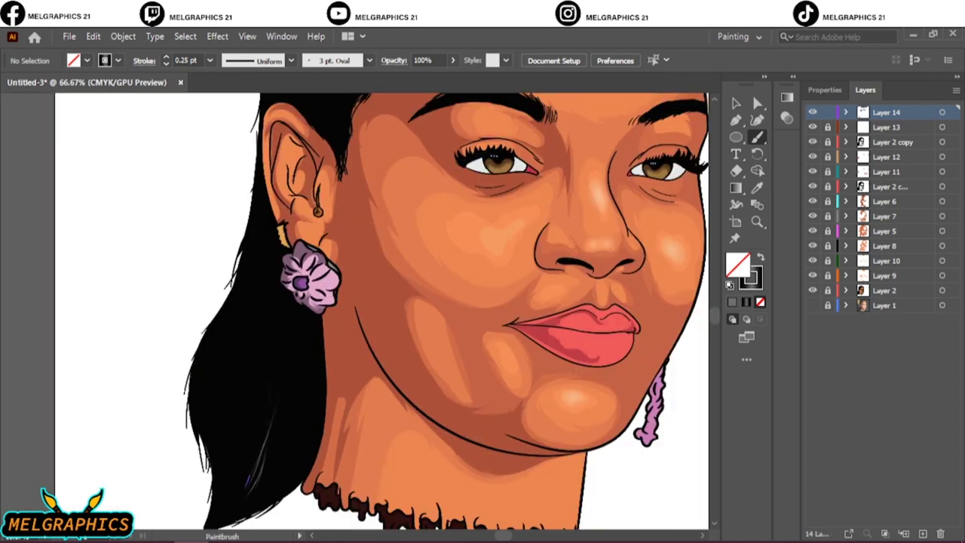
pyautogui.hotkey('ctrl', '0')
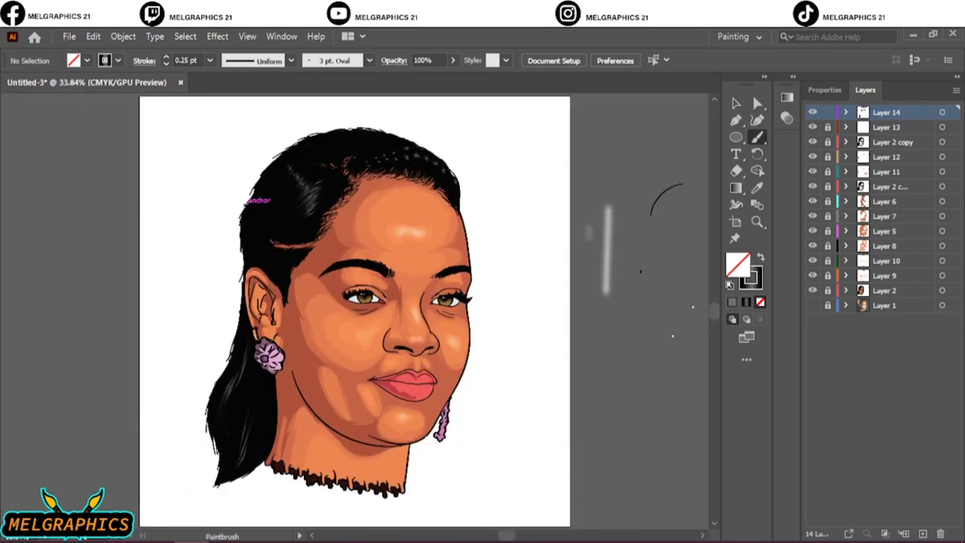
pyautogui.hotkey('ctrl', '1')
pyautogui.hotkey('ctrl', '0')
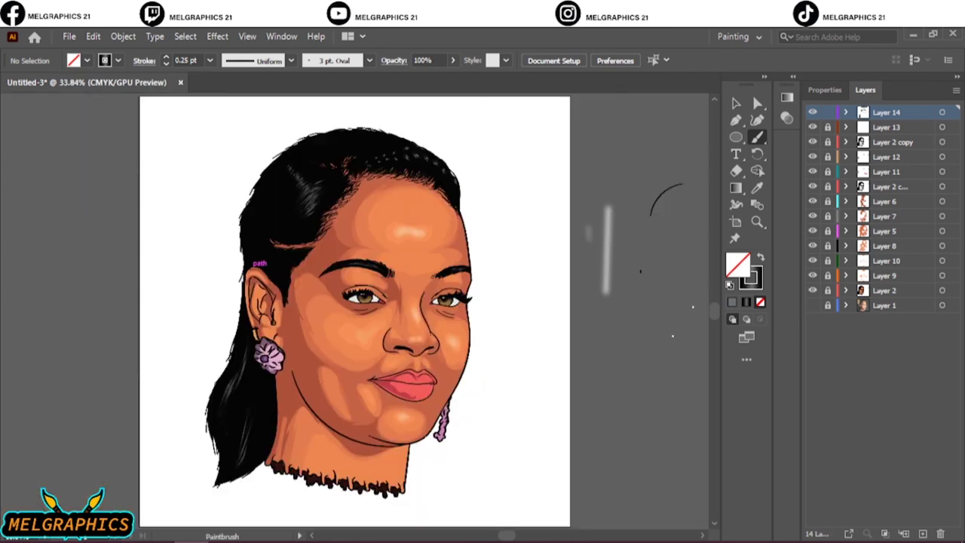